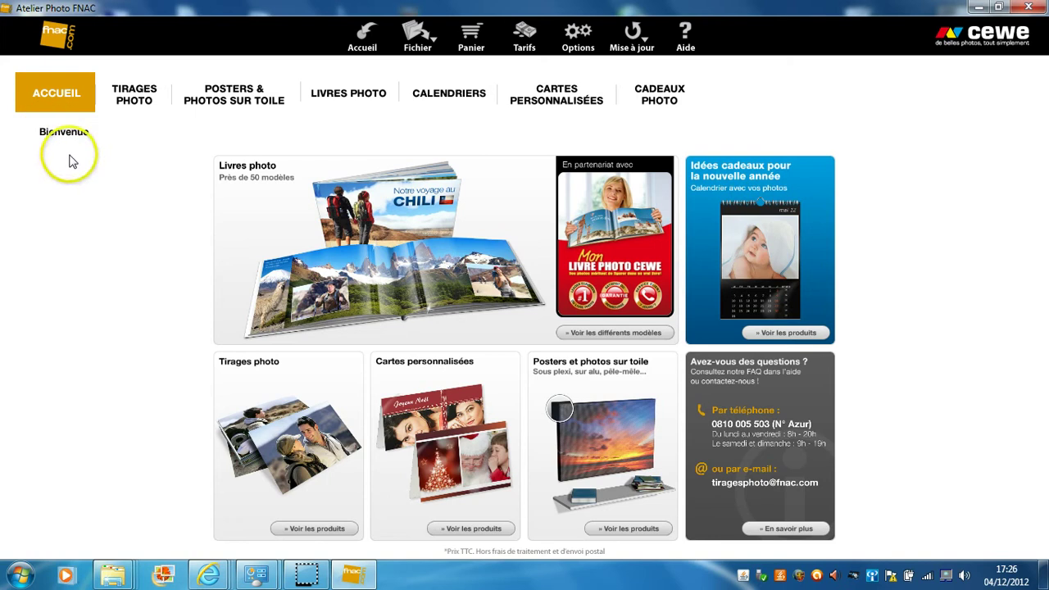
- Browse the product ranges: photo prints, posters and canvas, photo books, calendars, personalised cards and photo gifts
left_click(67, 94)
left_click(139, 100)
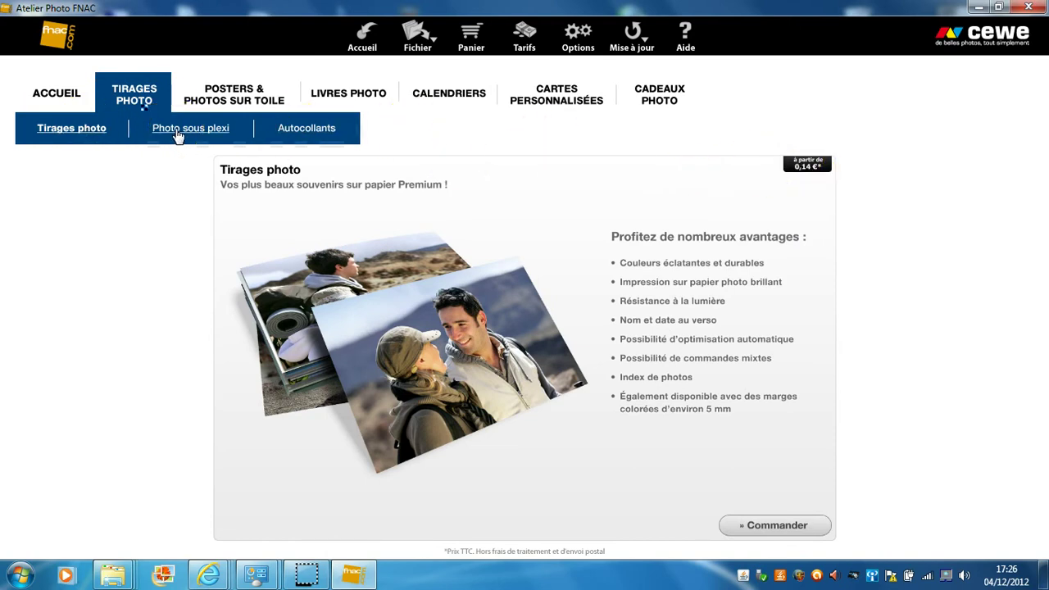
left_click(308, 131)
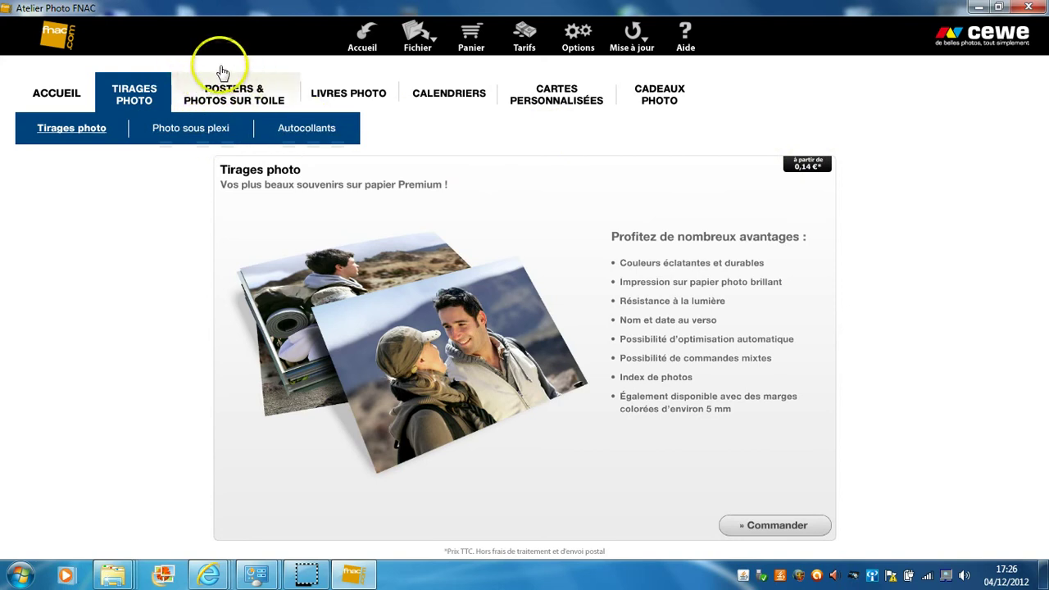
left_click(229, 97)
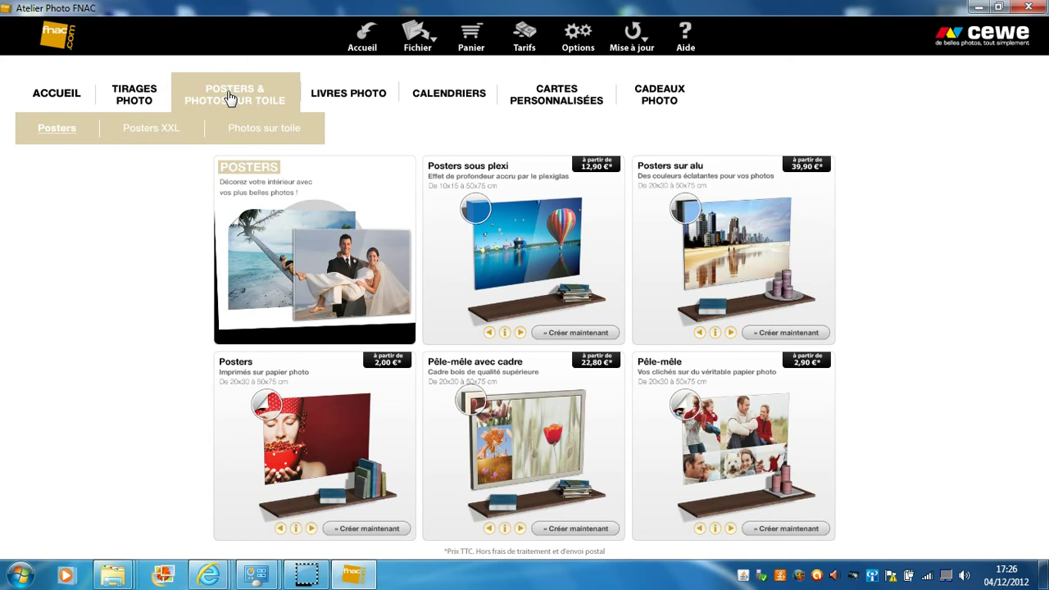
left_click(373, 97)
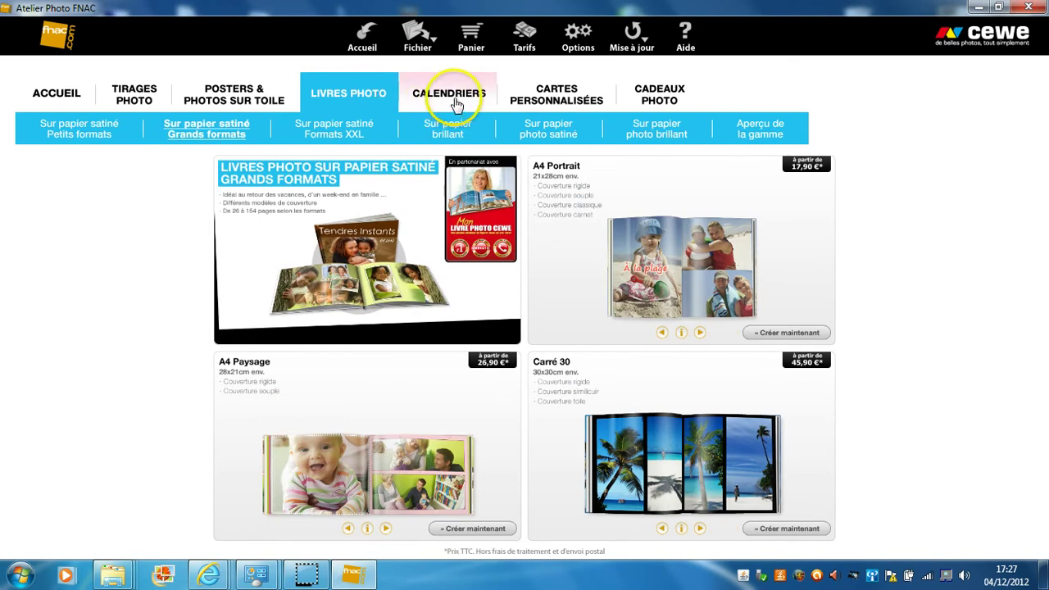
left_click(456, 103)
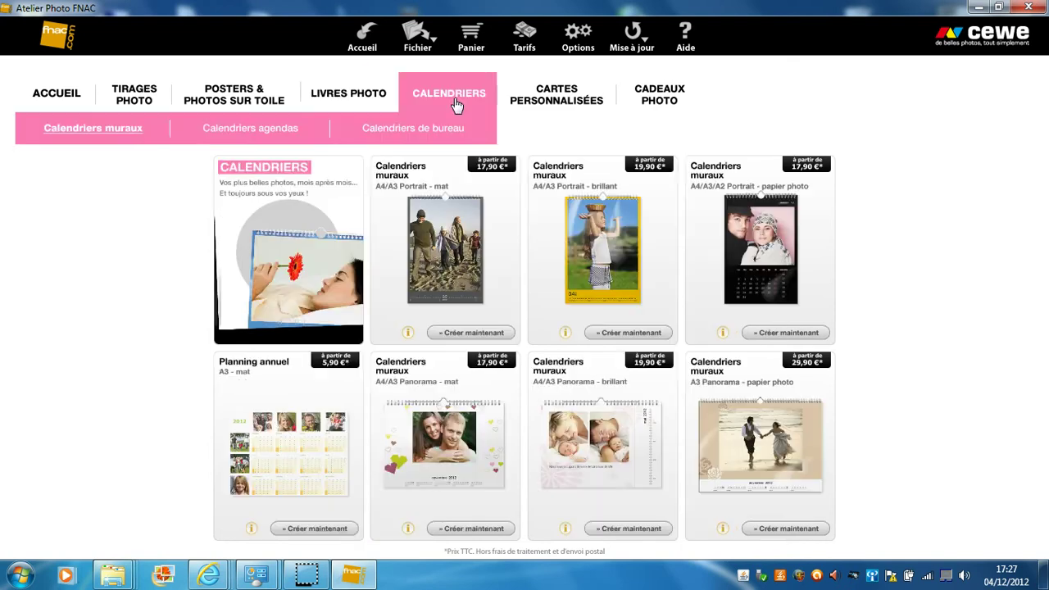
left_click(543, 97)
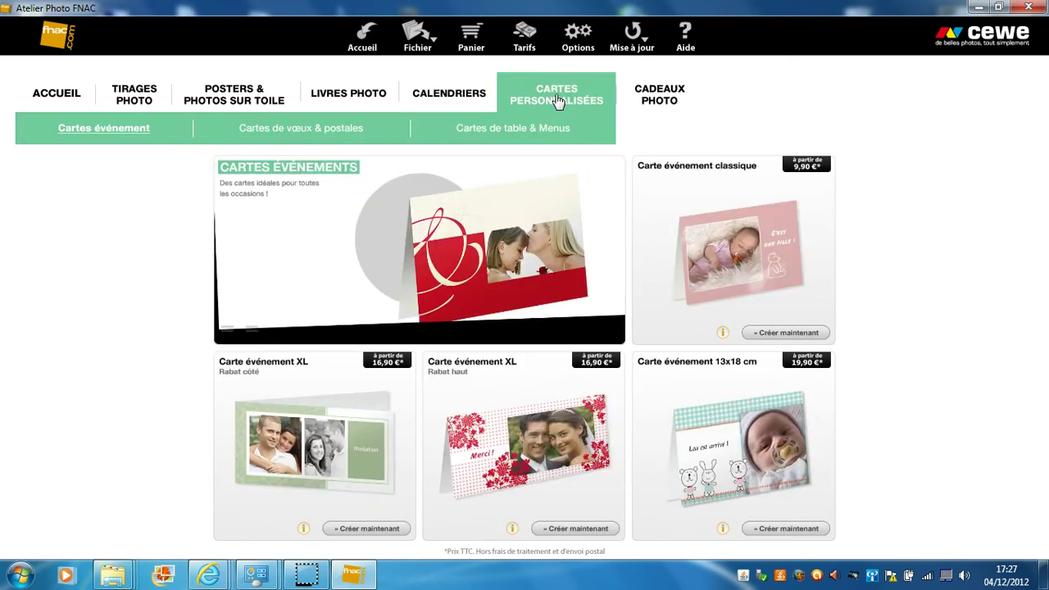
left_click(668, 98)
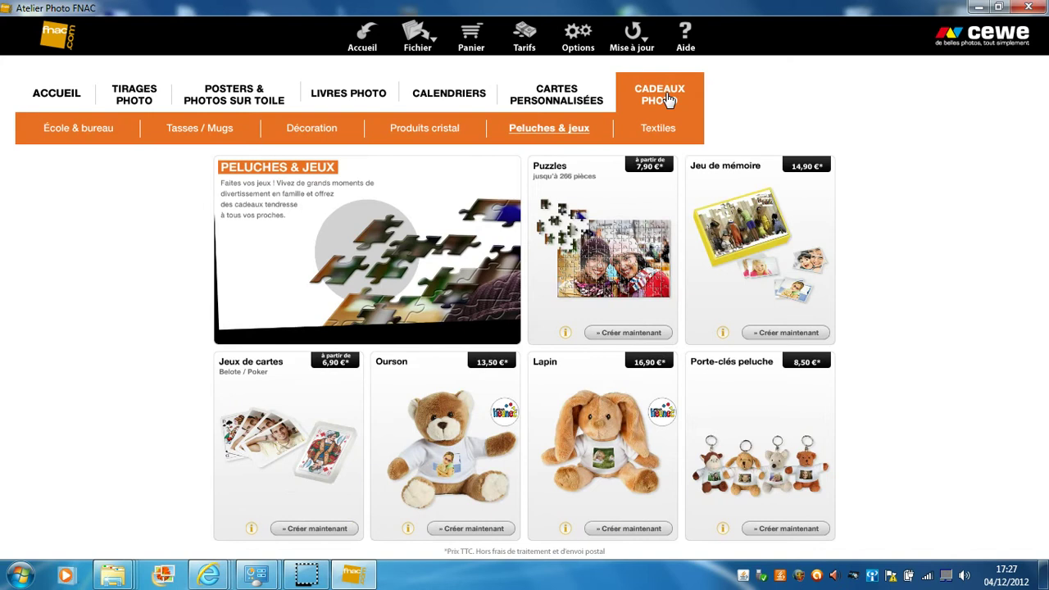
- Start a glossy A4 panorama wall calendar using the standard Multicolor model
left_click(444, 104)
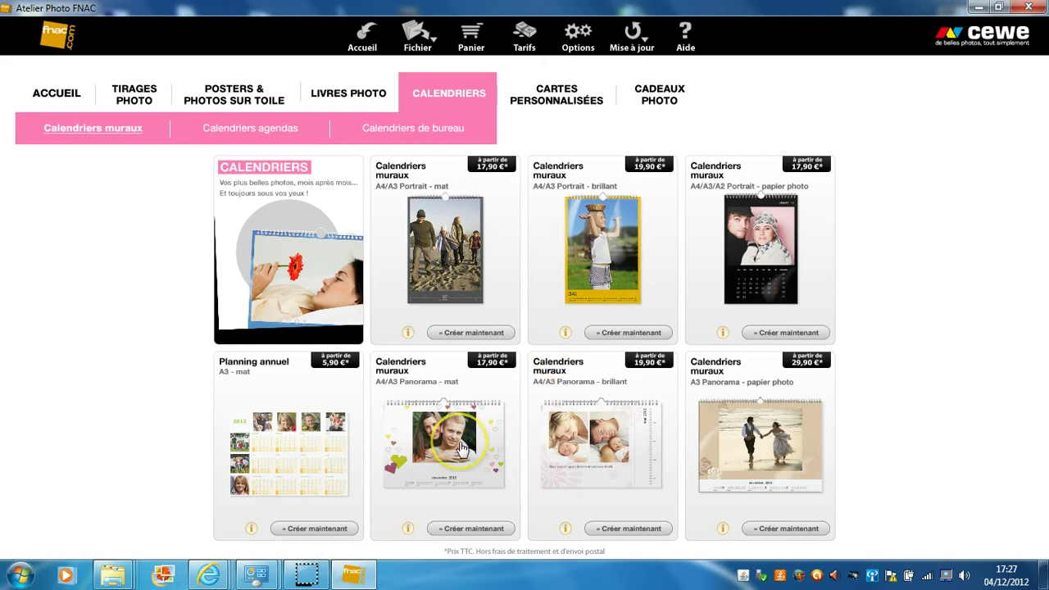
left_click(566, 444)
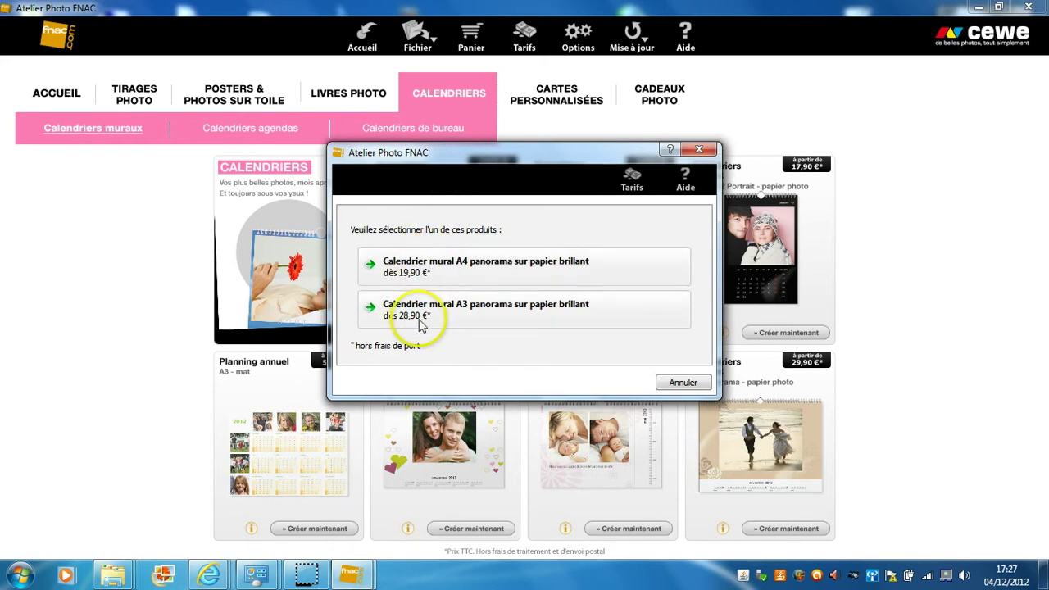
left_click(436, 271)
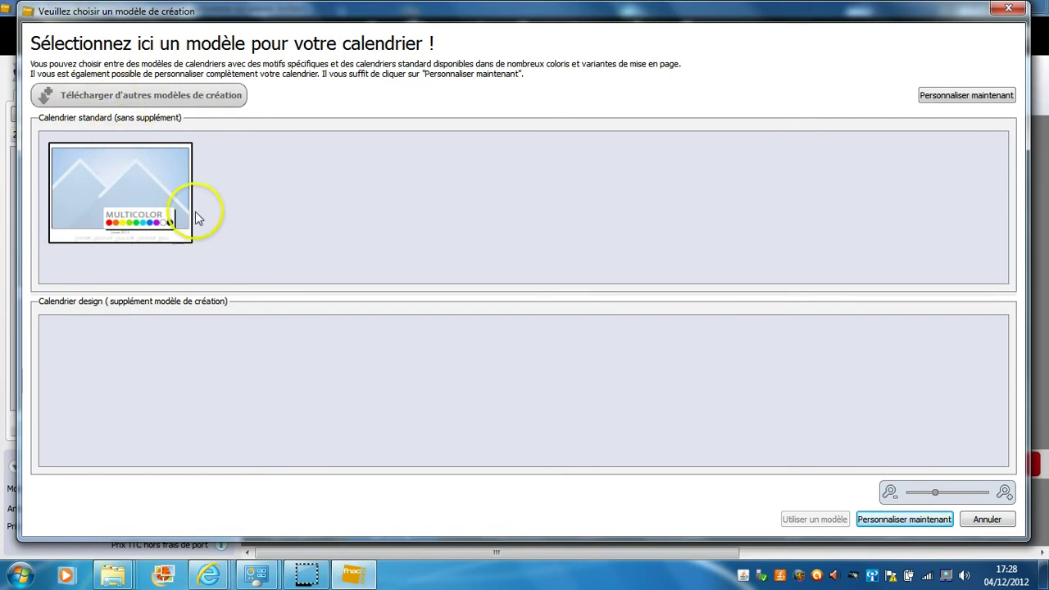
left_click(137, 196)
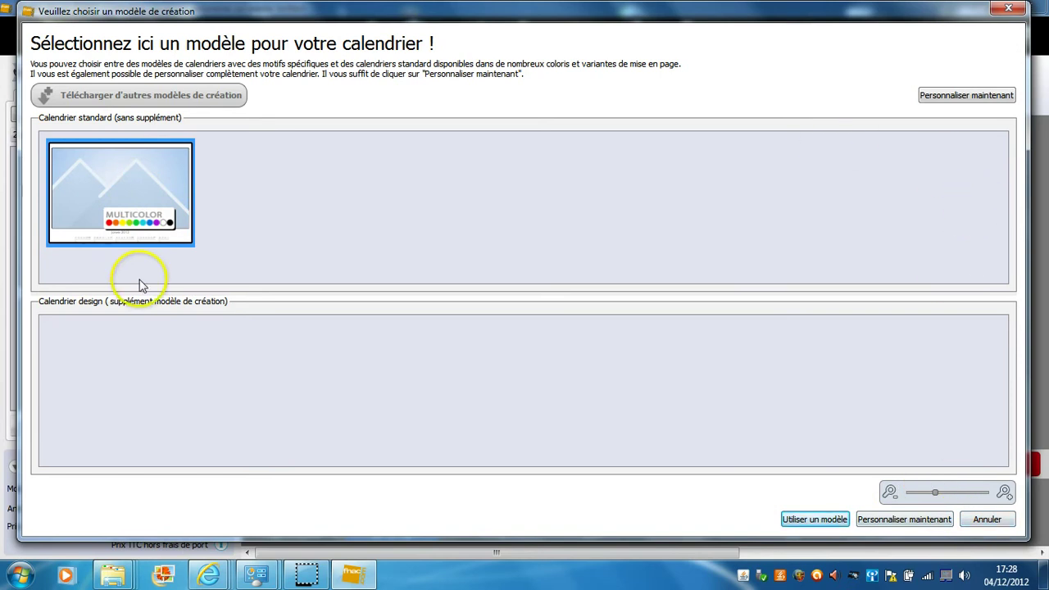
double_click(169, 197)
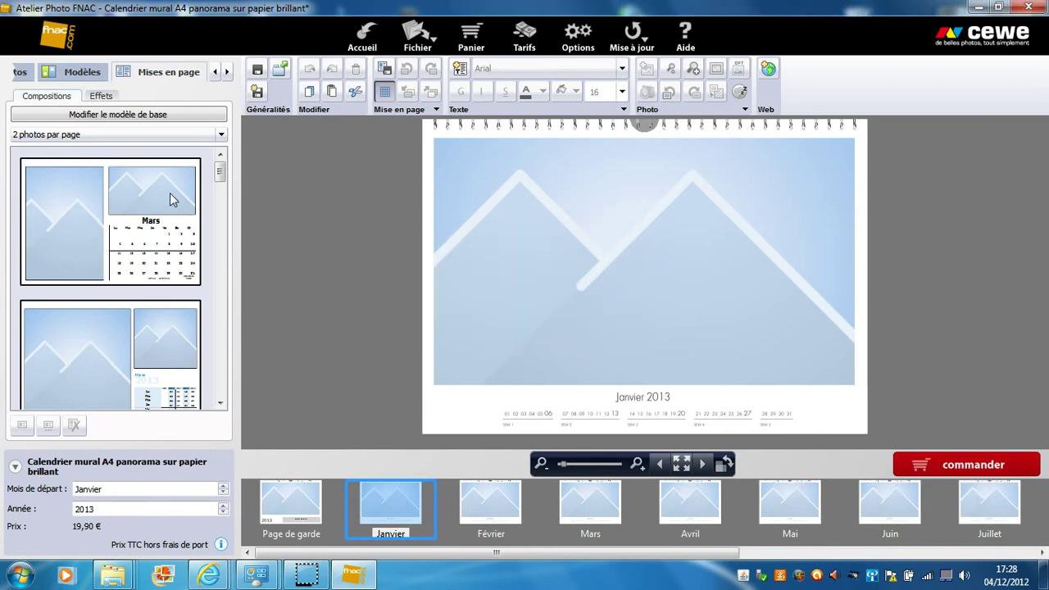
- Try Février as the calendar's starting month and set it back to Janvier
left_click(32, 513)
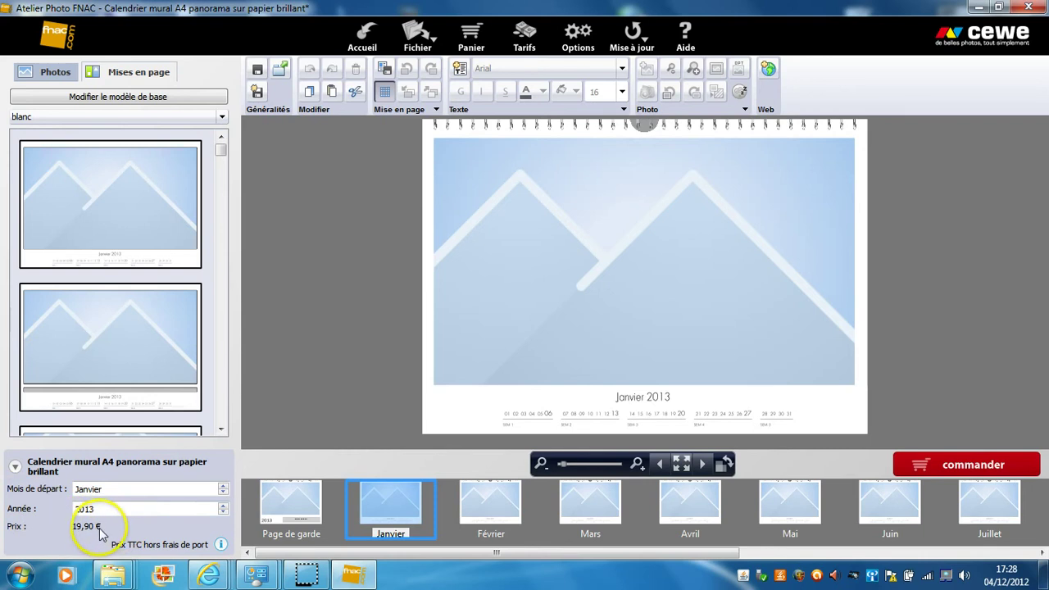
left_click(223, 489)
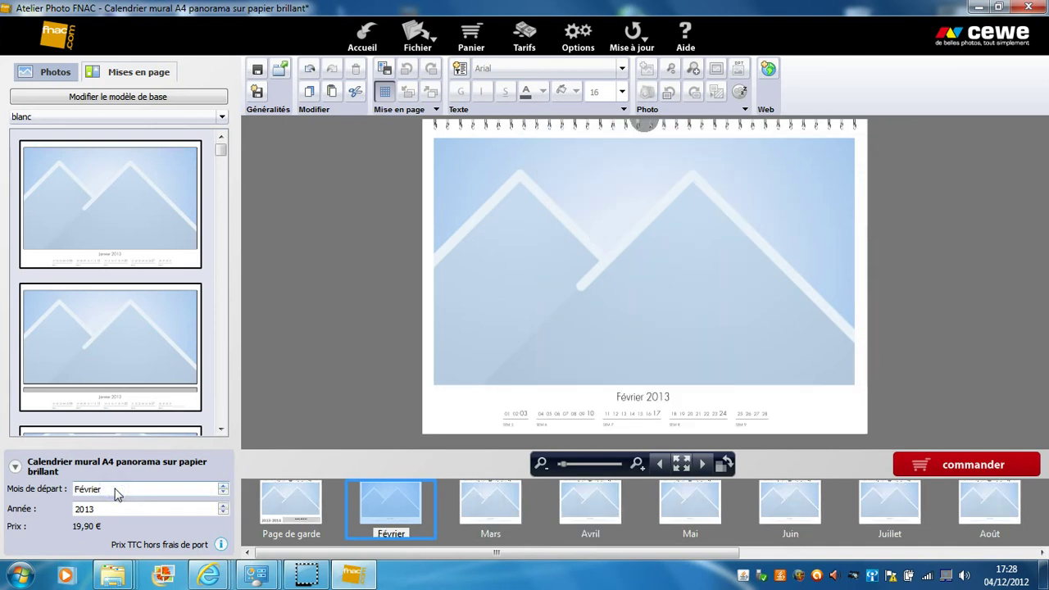
left_click(223, 494)
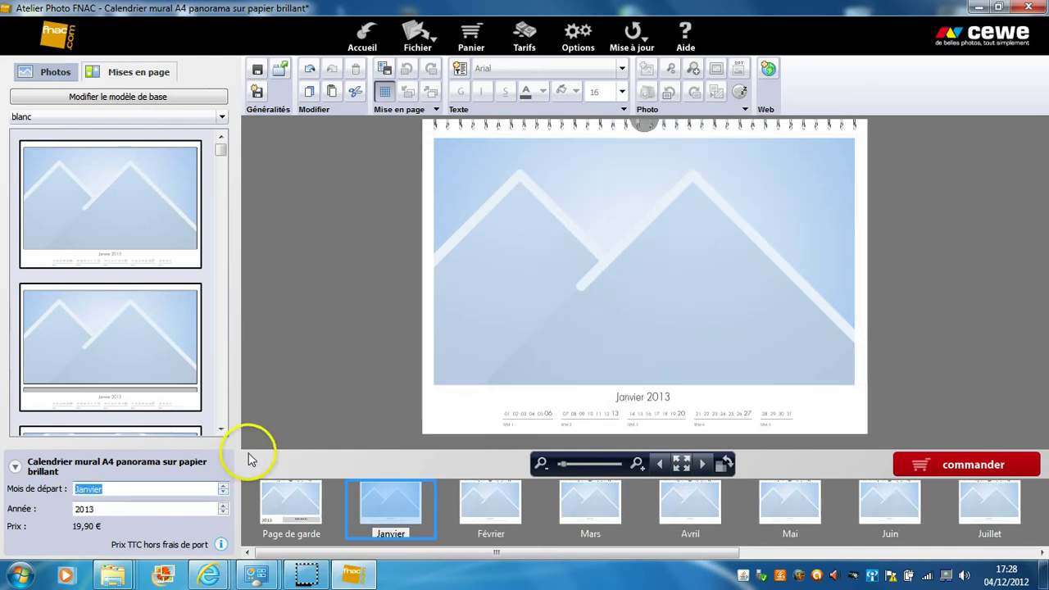
left_click(324, 326)
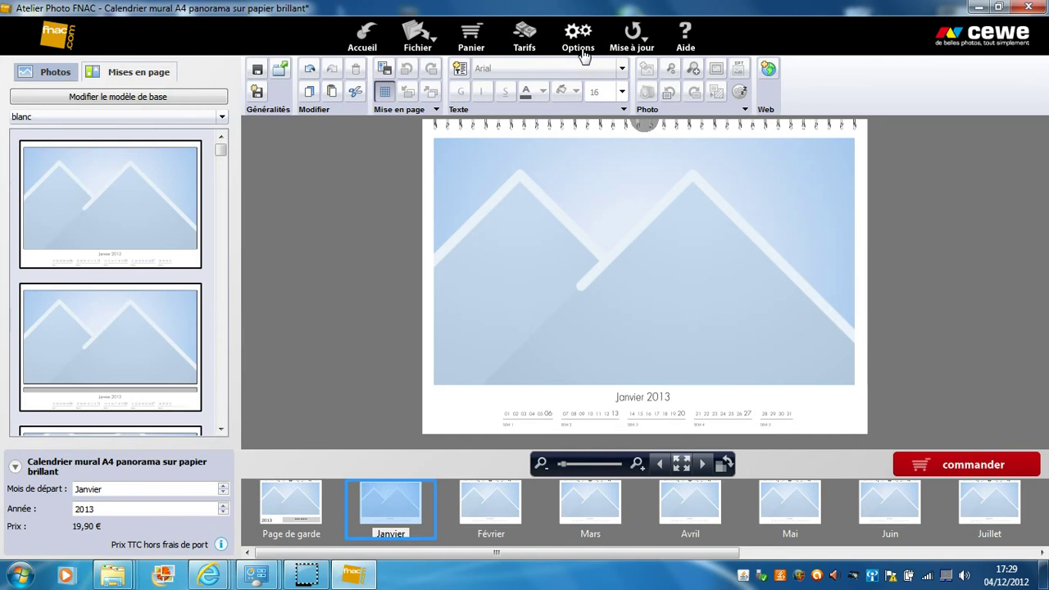
- Review the Fenêtre, Général, Éditeur, Bordures et ombres, Assistant and Rapidité options, and accept the dialog
left_click(579, 48)
left_click(578, 46)
left_click(578, 46)
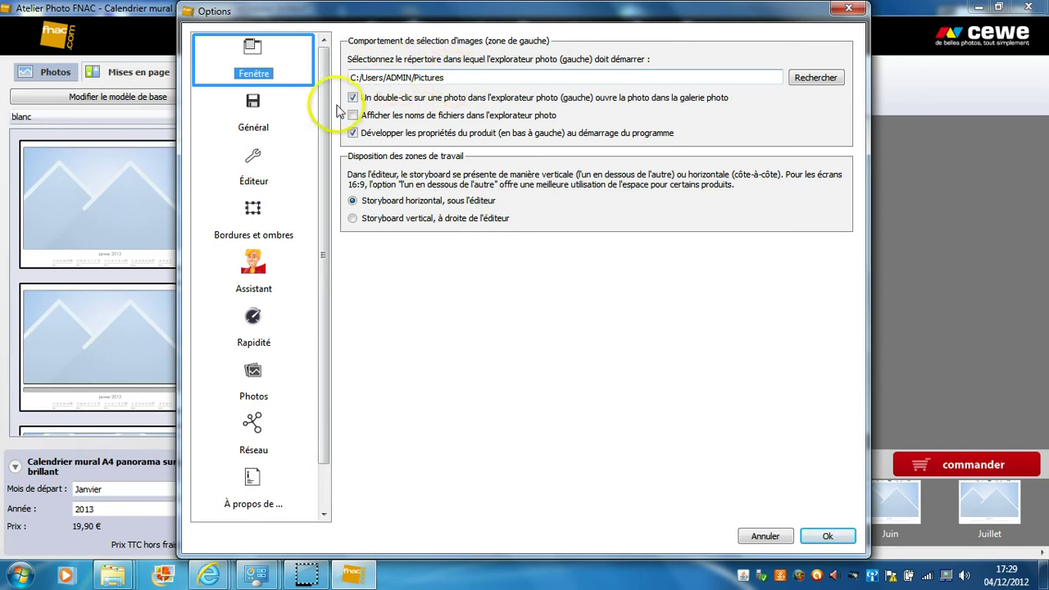
left_click(254, 117)
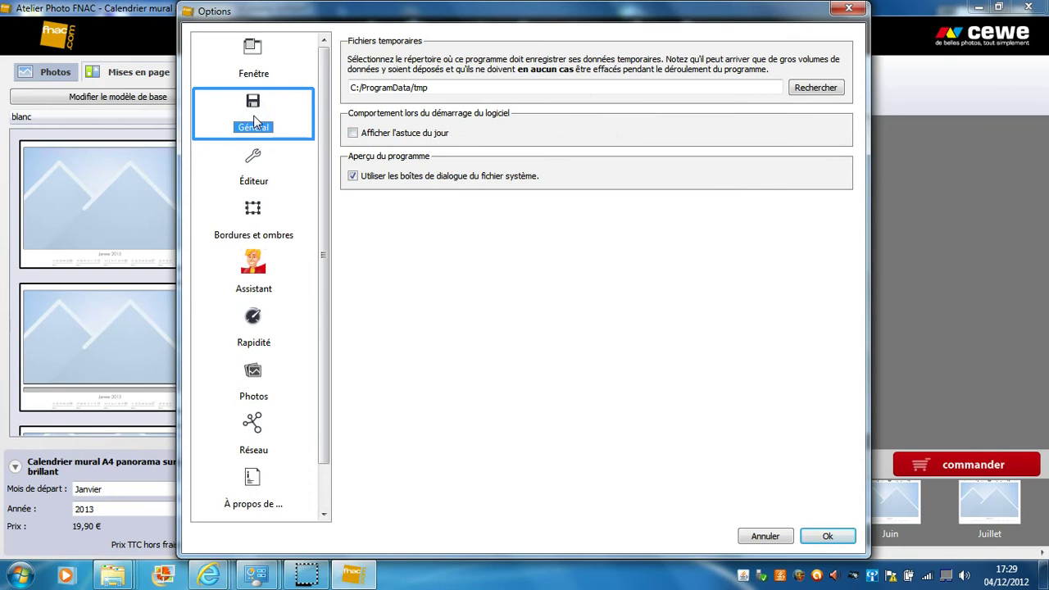
left_click(261, 170)
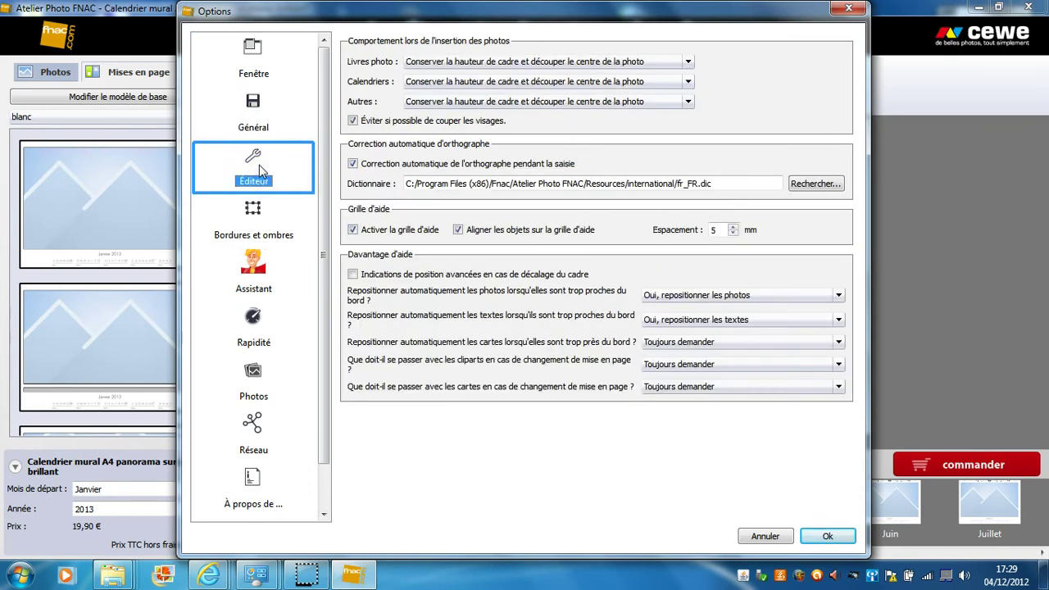
left_click(250, 217)
left_click(249, 267)
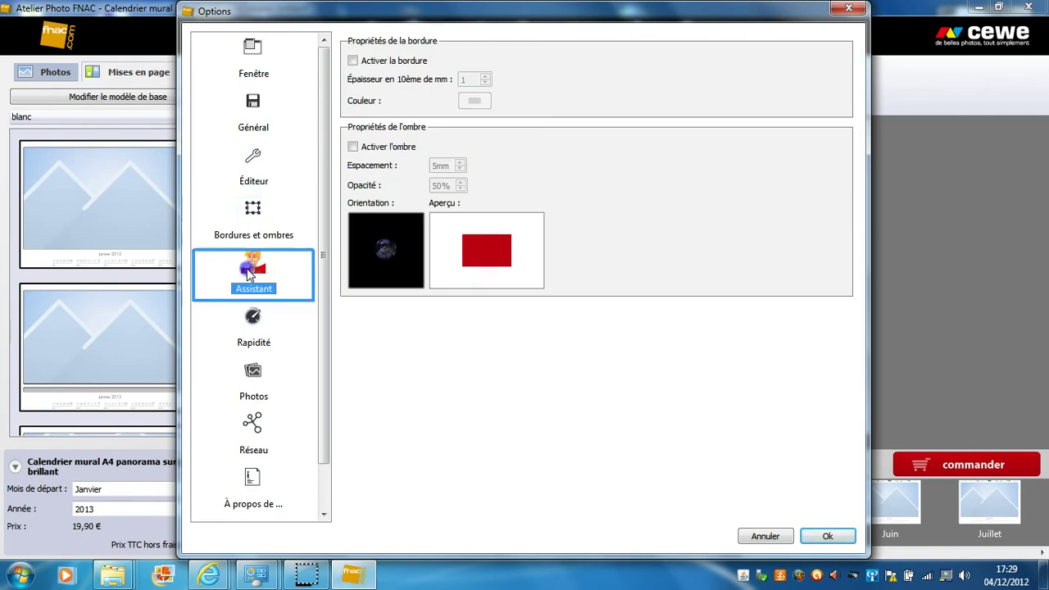
left_click(253, 320)
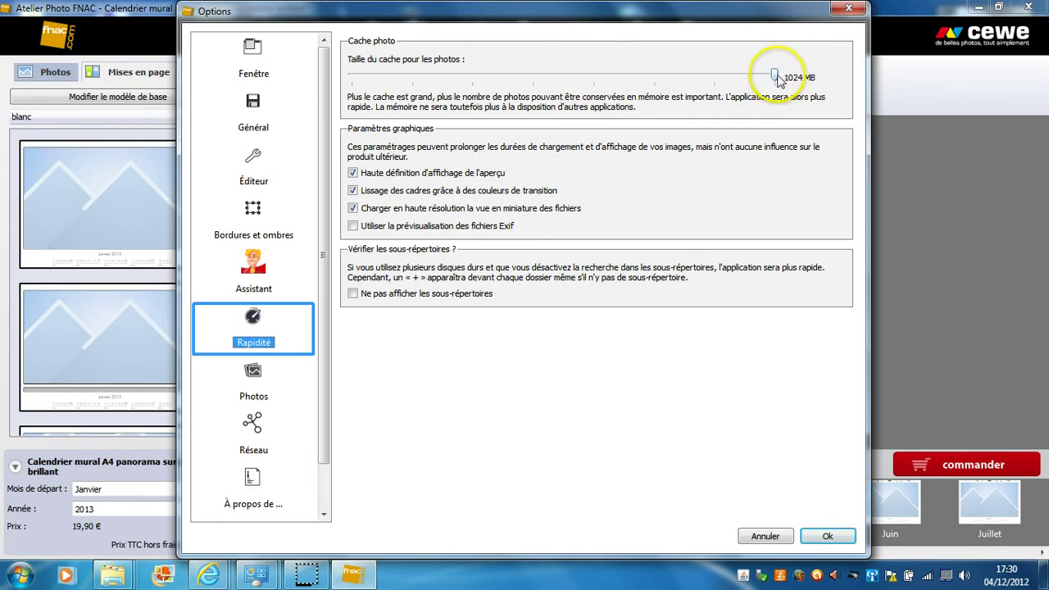
left_click(830, 536)
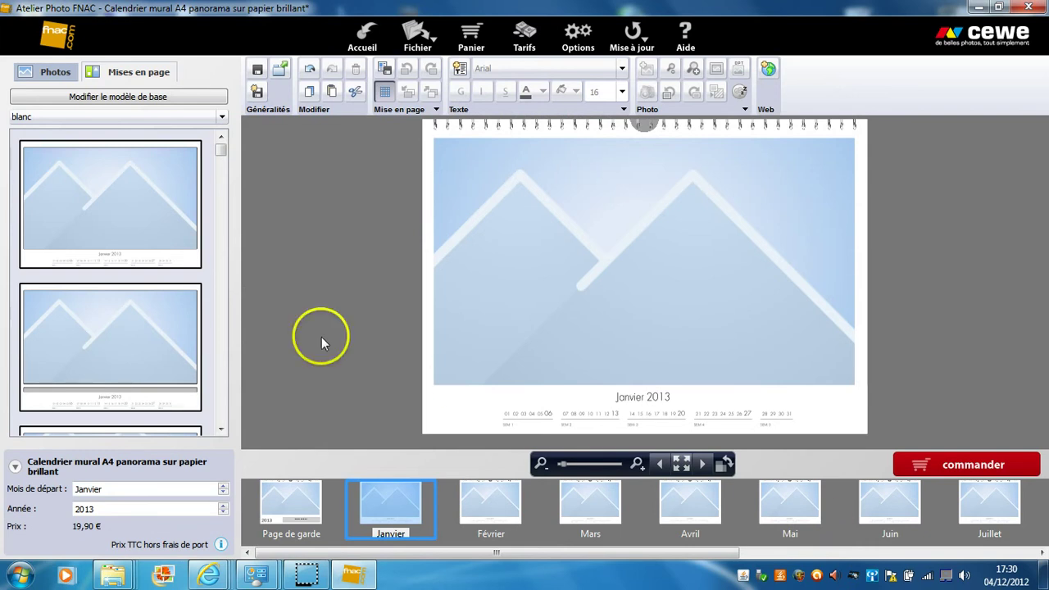
- Place the rainbow-over-church photo from the photos internet folder on the Janvier page, with automatic photo optimisation disabled
left_click(46, 74)
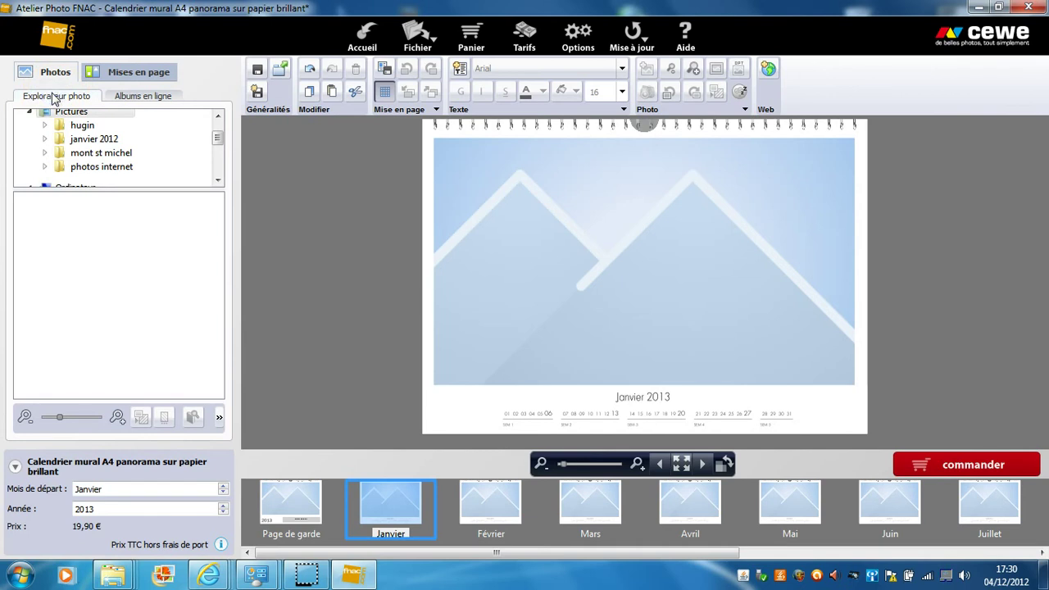
left_click(86, 168)
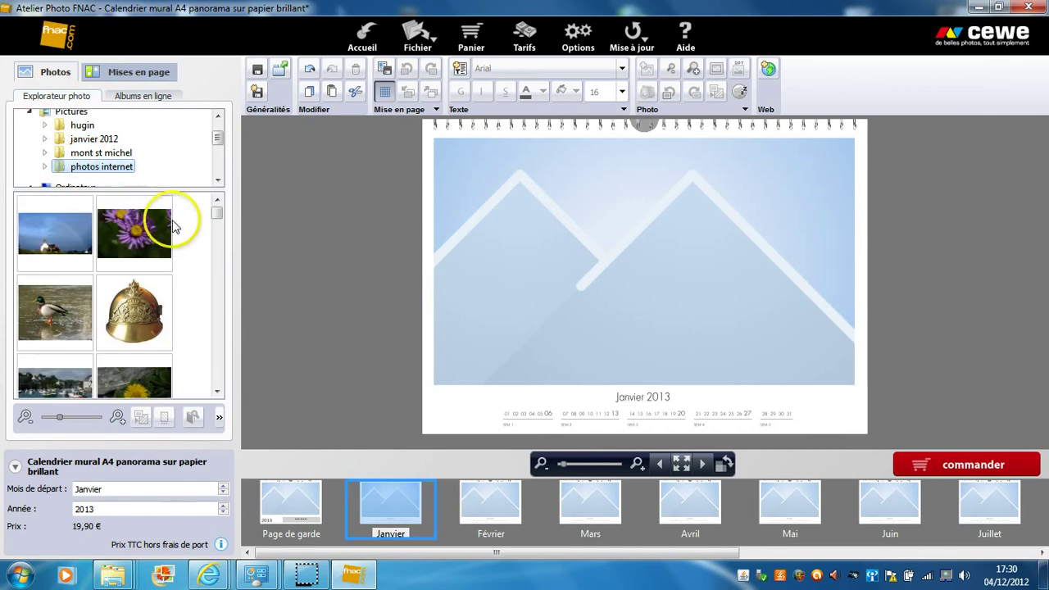
mouse_move(217, 216)
left_mouse_down()
mouse_move(217, 250)
mouse_move(209, 211)
left_mouse_up()
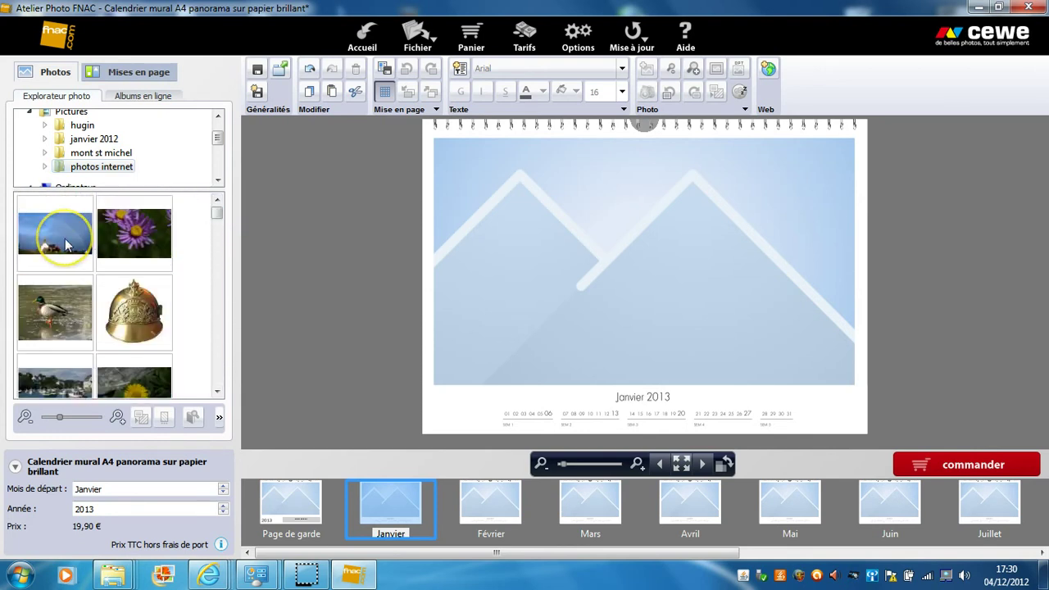
left_click(66, 242)
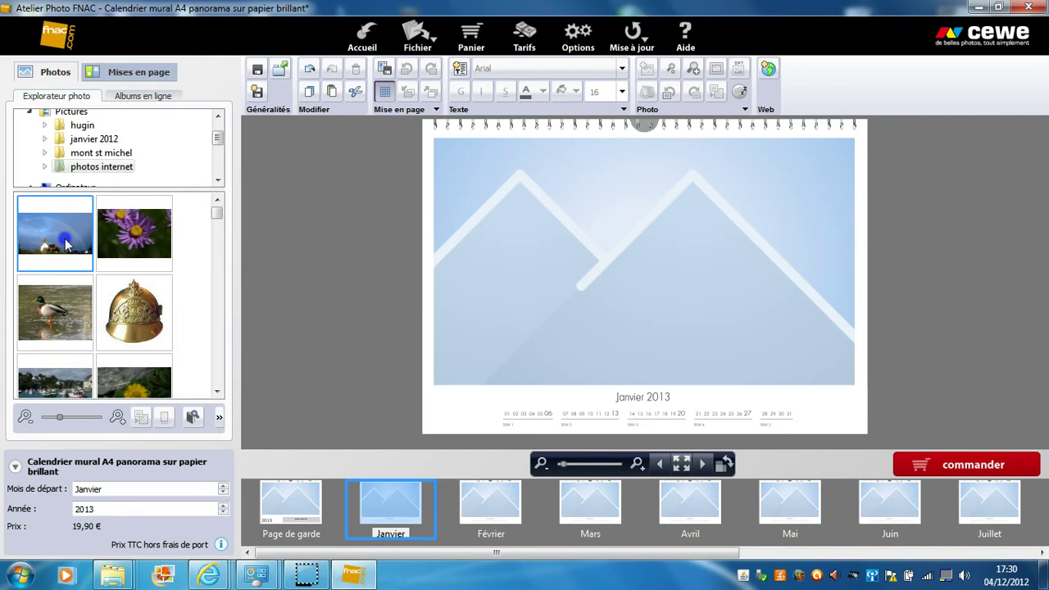
left_click_drag(66, 242, 577, 236)
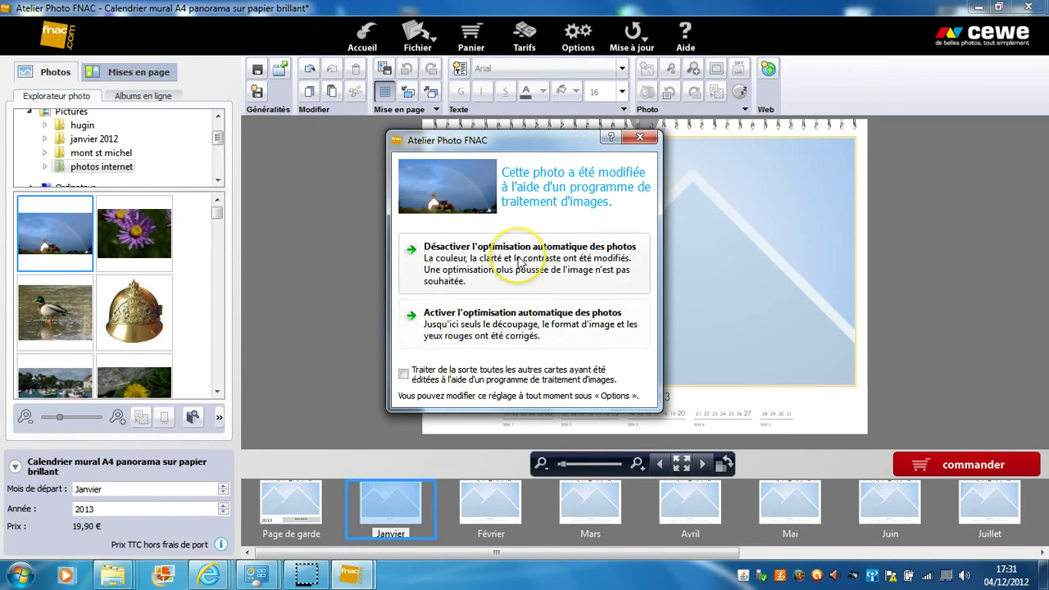
left_click(518, 261)
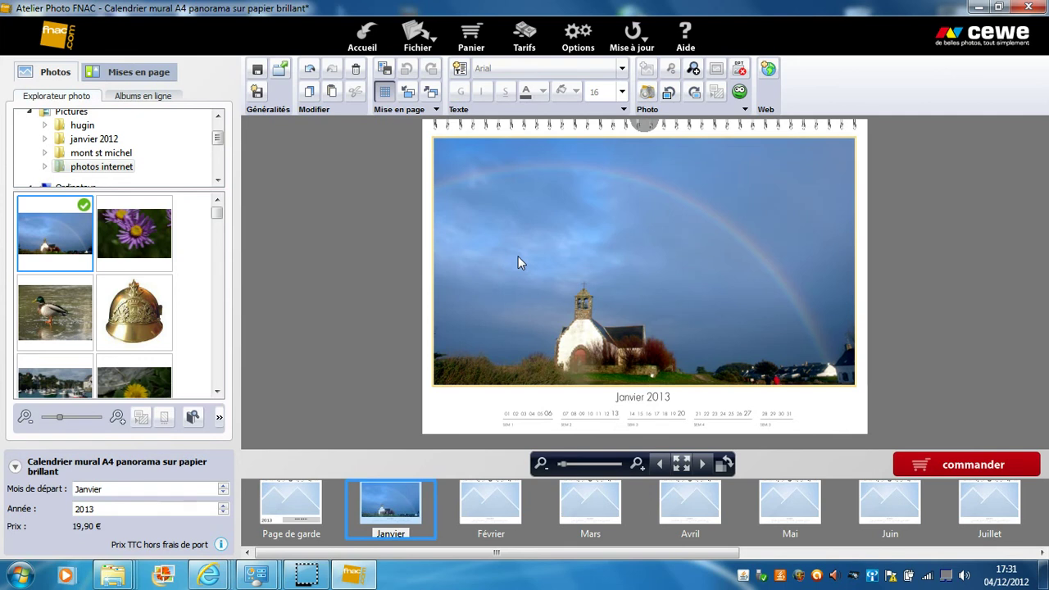
- Place the snowy mountain photo from the photos internet folder on the Février page
left_click(488, 500)
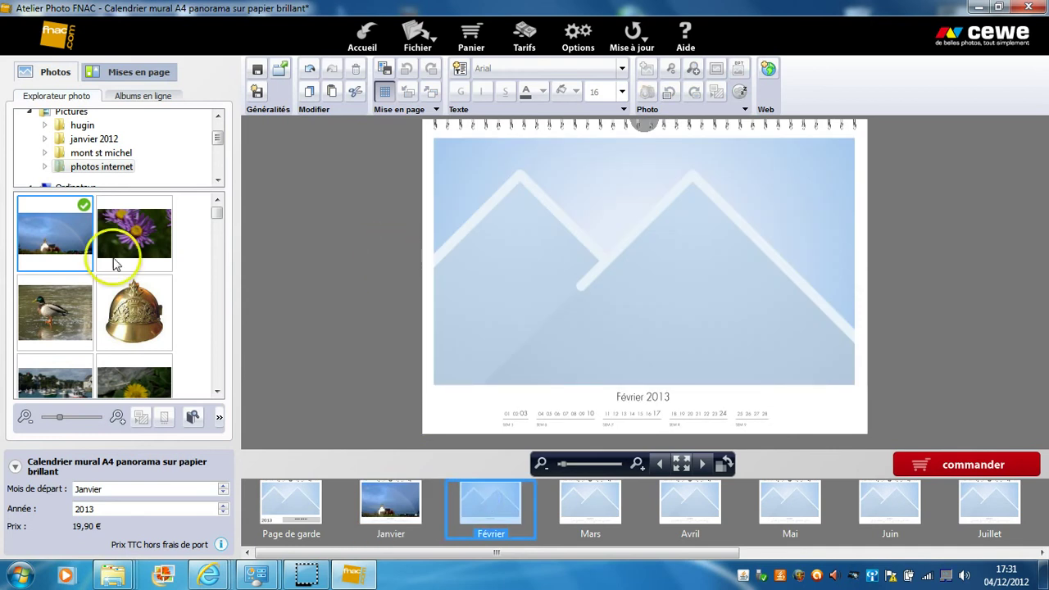
scroll(217, 215, "down", 1)
left_click_drag(218, 215, 215, 229)
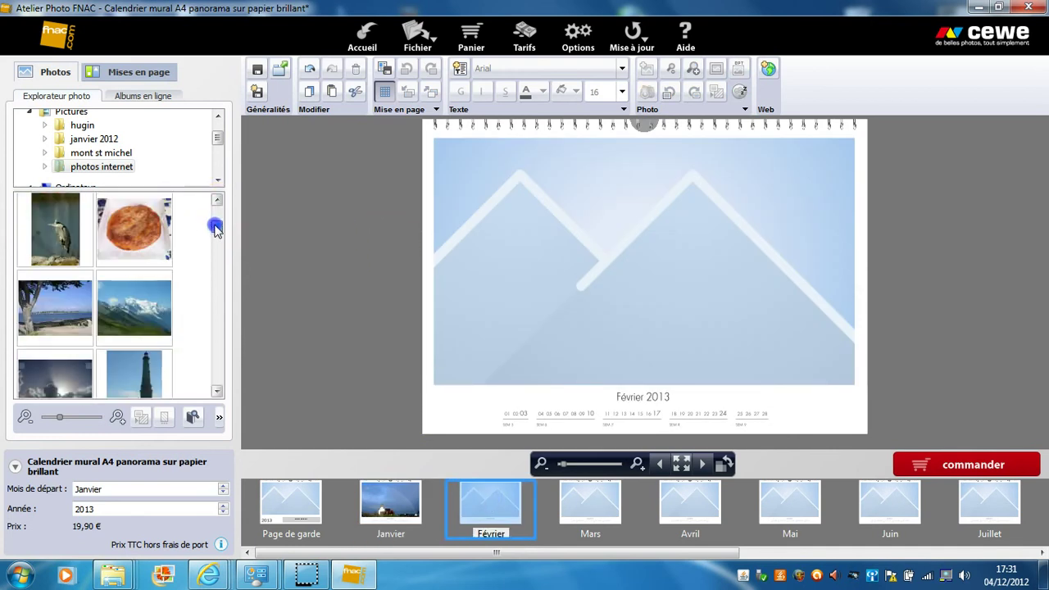
left_click(146, 325)
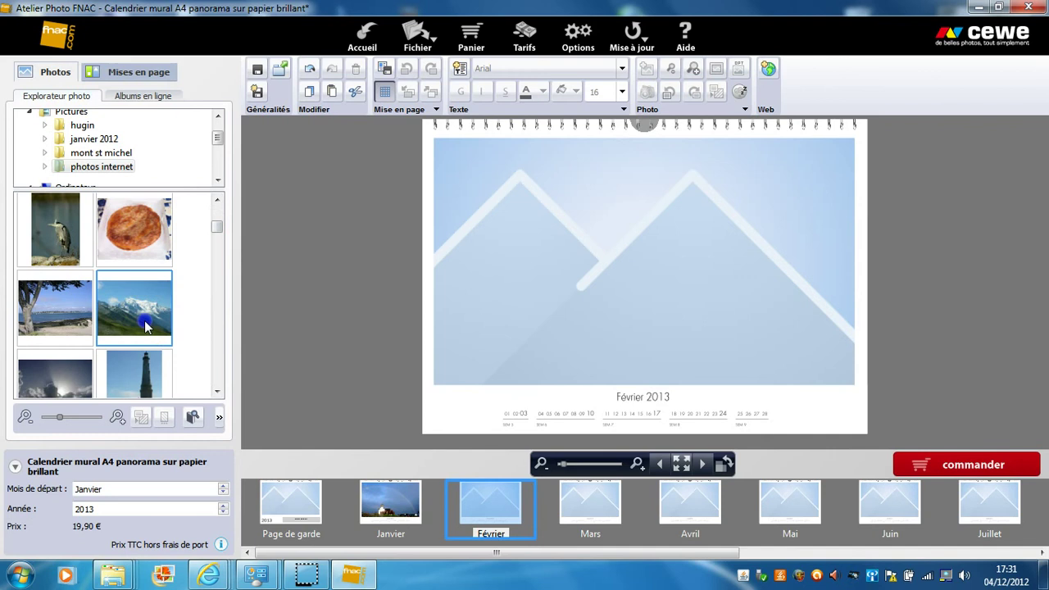
left_click_drag(146, 326, 540, 256)
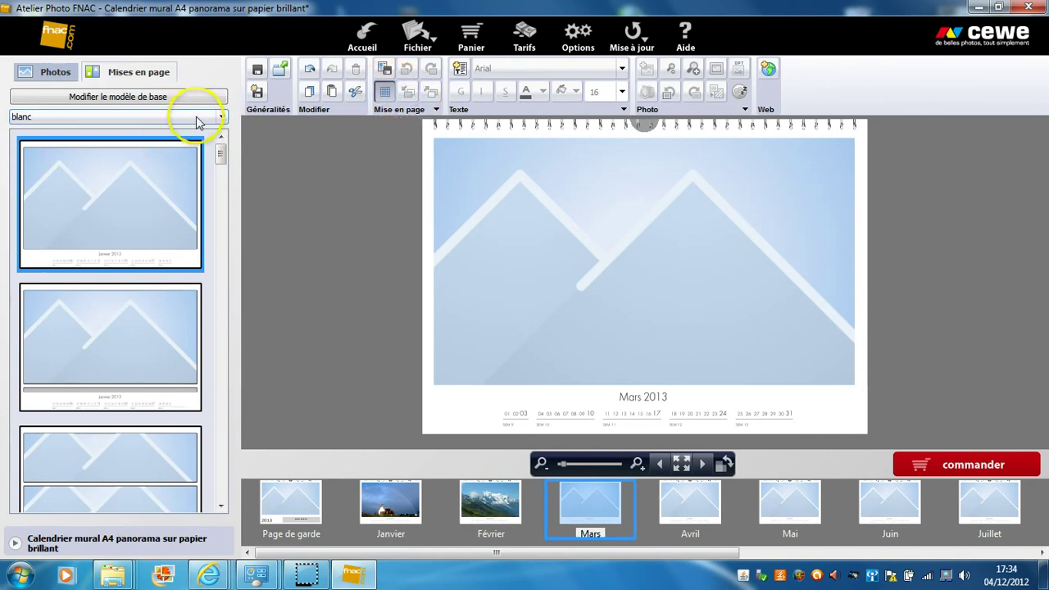
- Apply the four-photo blanc layout with a large landscape frame, two small frames below and a tall frame beside them to the Mars page
left_click_drag(220, 158, 225, 445)
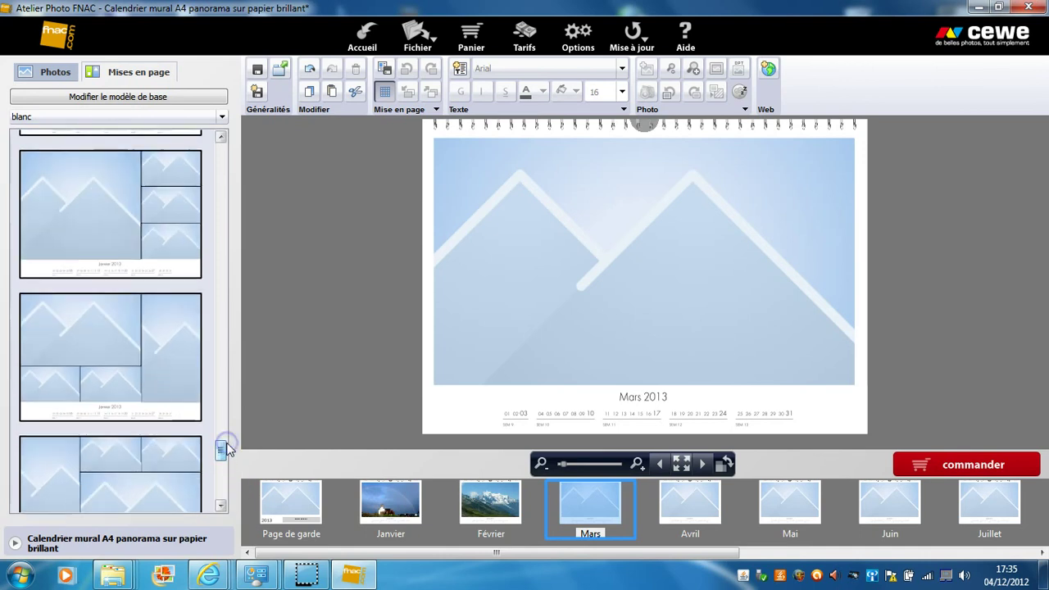
double_click(122, 358)
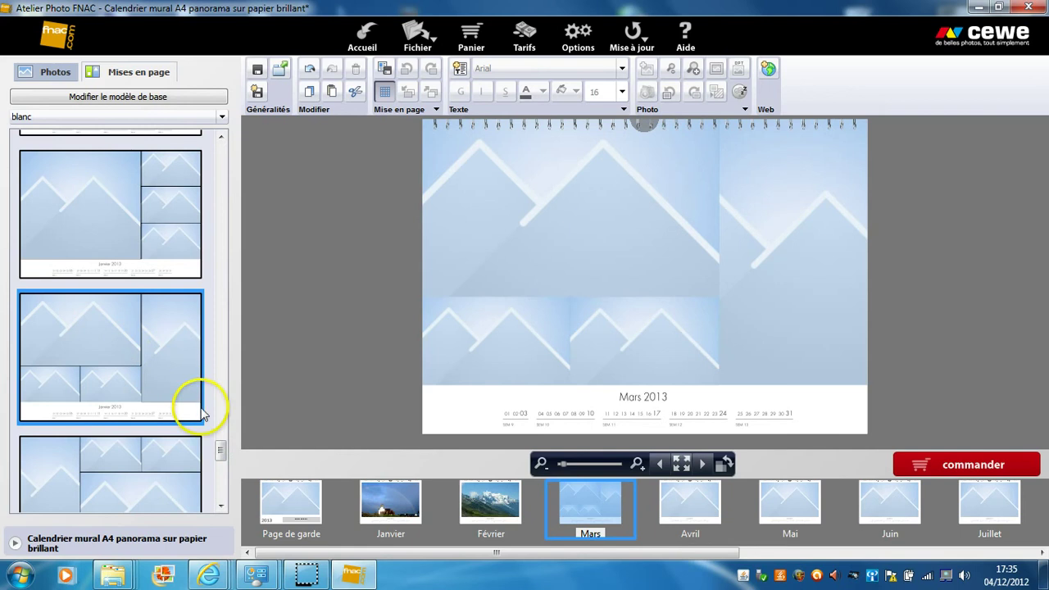
left_click_drag(218, 452, 242, 243)
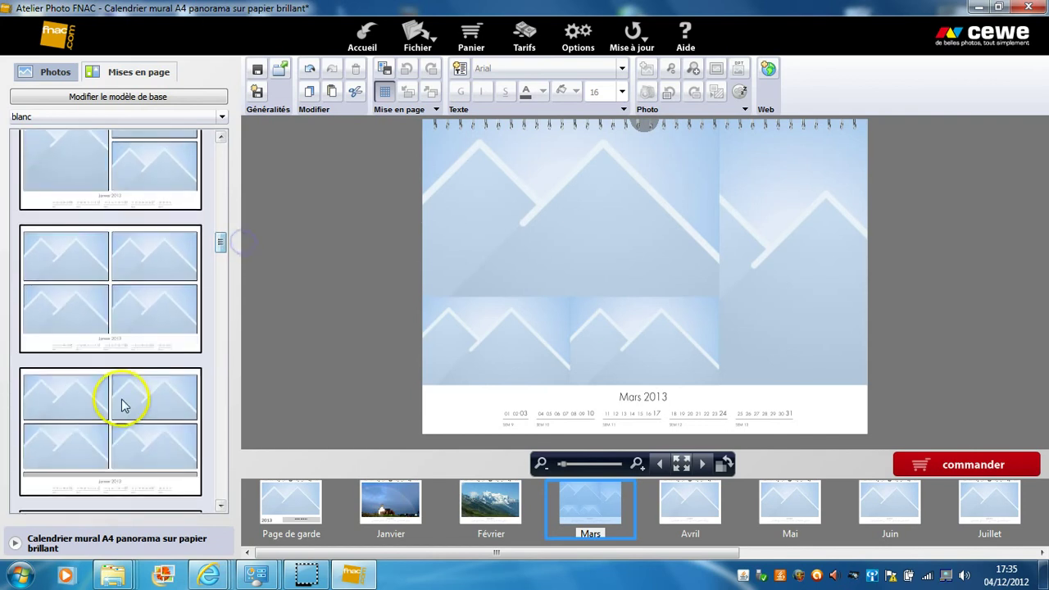
- Apply the blanc layout with four equal frames and a text strip to Mars, and place the black-and-white lighthouse photo in the upper-left frame
left_click(105, 411)
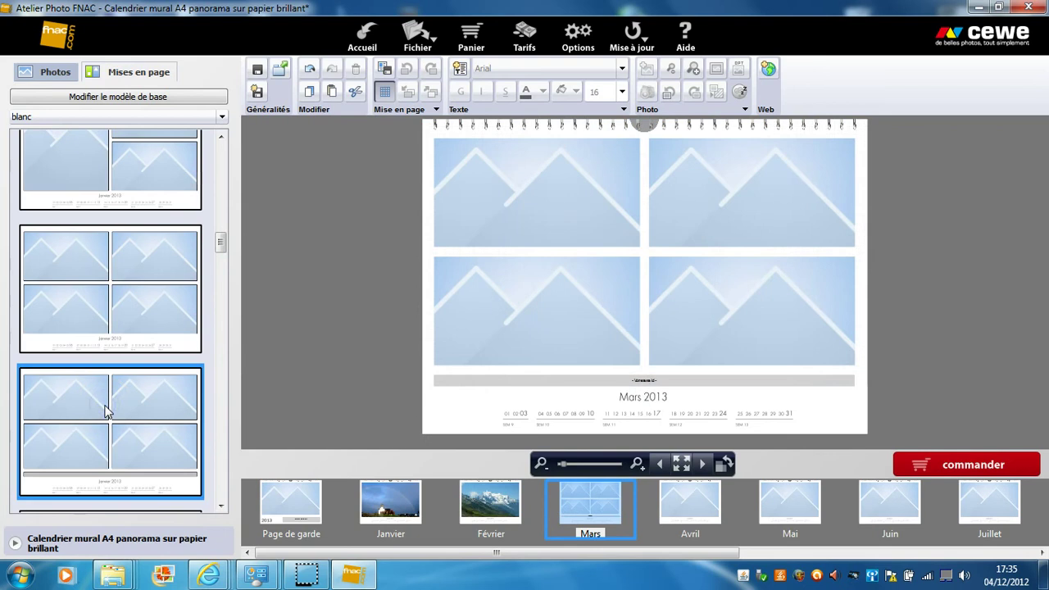
left_click(61, 81)
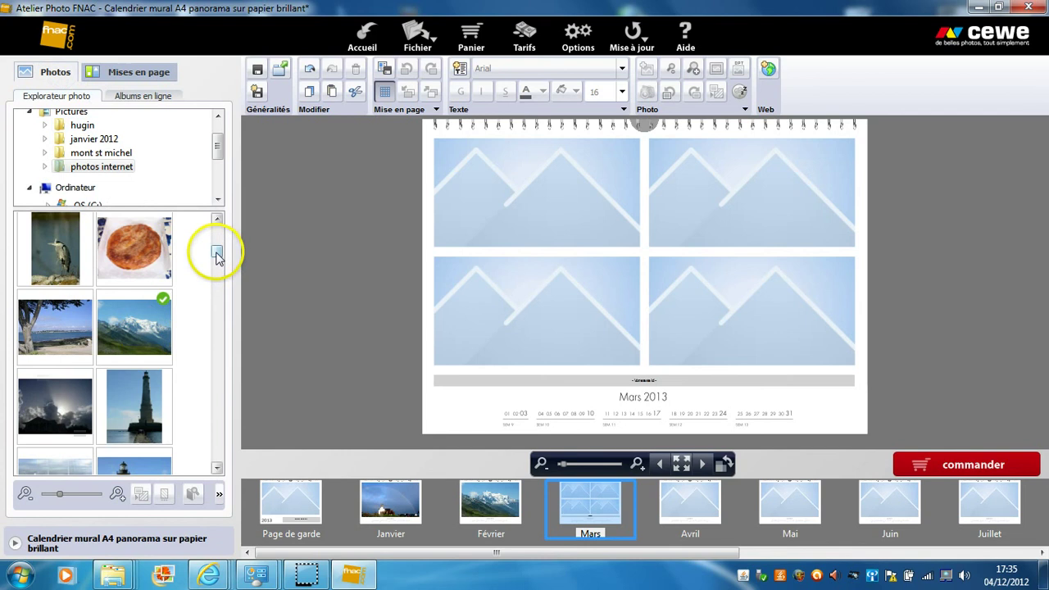
left_click_drag(221, 254, 216, 260)
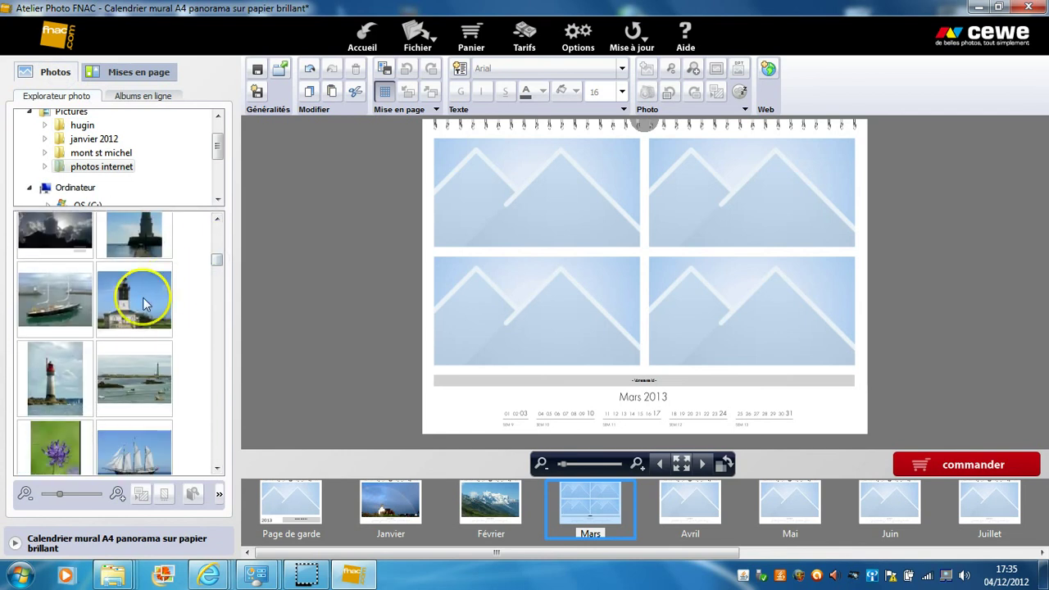
left_click_drag(143, 301, 543, 198)
left_click(543, 199)
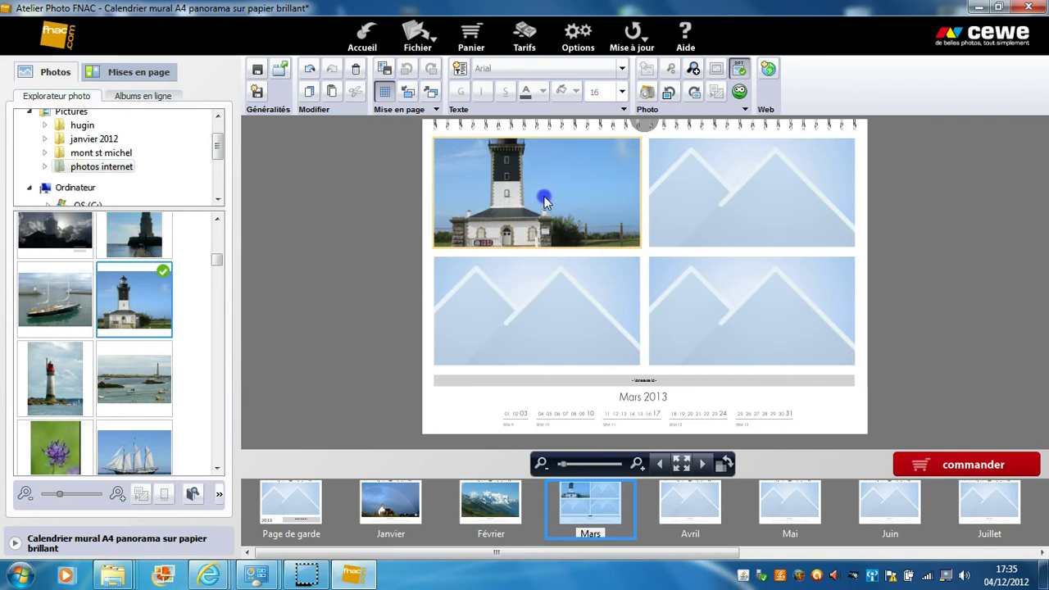
- Shift the lighthouse photo down inside its frame so that the top of the tower is included
left_click(567, 154)
left_click_drag(558, 170, 599, 199)
right_click(599, 206)
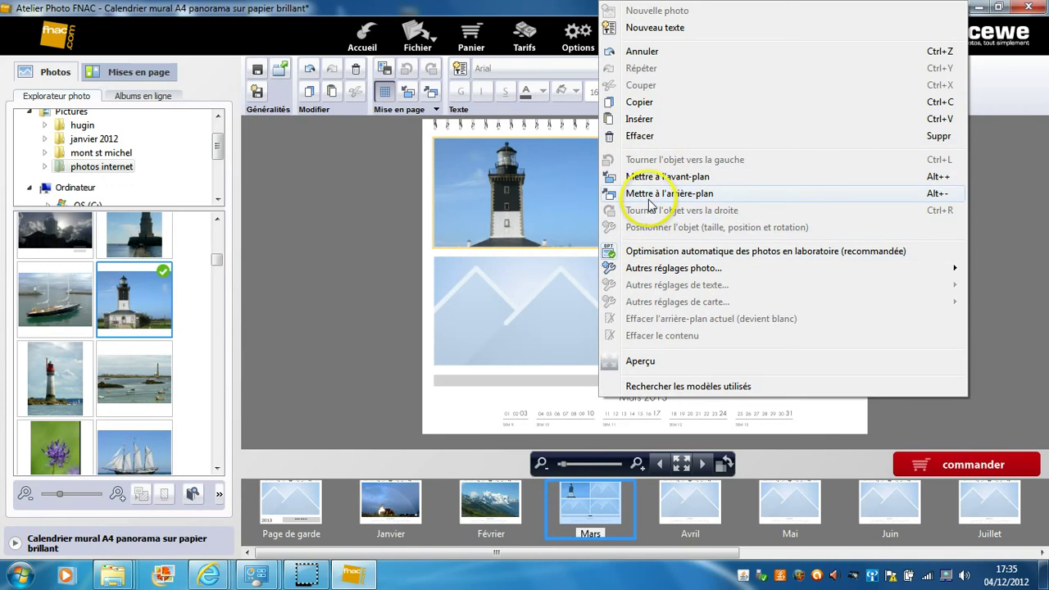
left_click(557, 210)
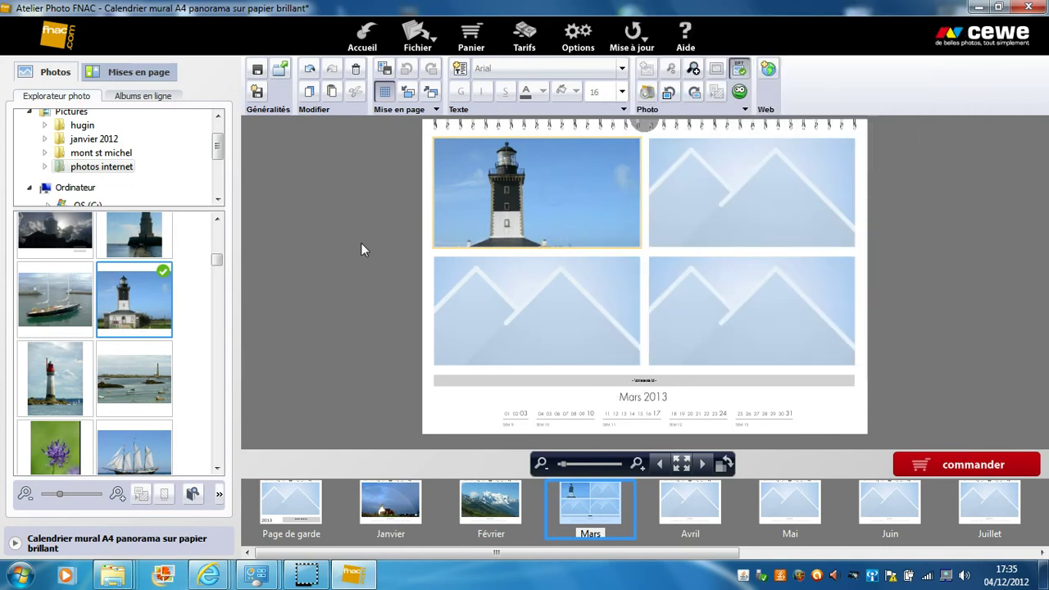
- Fill the empty Mars frames: island harbour at lower left with automatic optimisation disabled, three-masted ship at upper right, steamship at lower right
left_click_drag(134, 380, 526, 315)
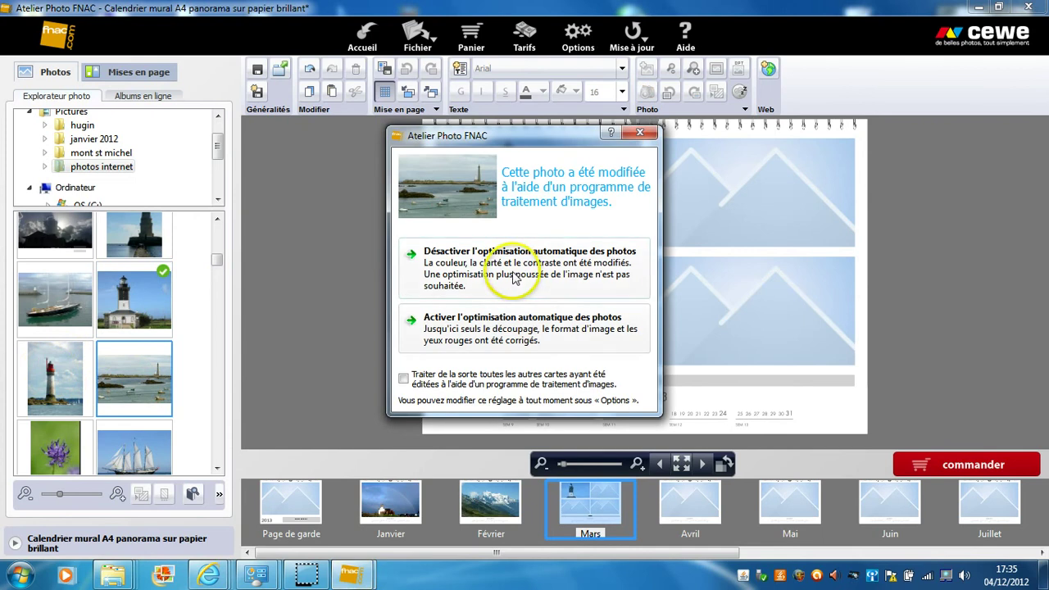
left_click(489, 274)
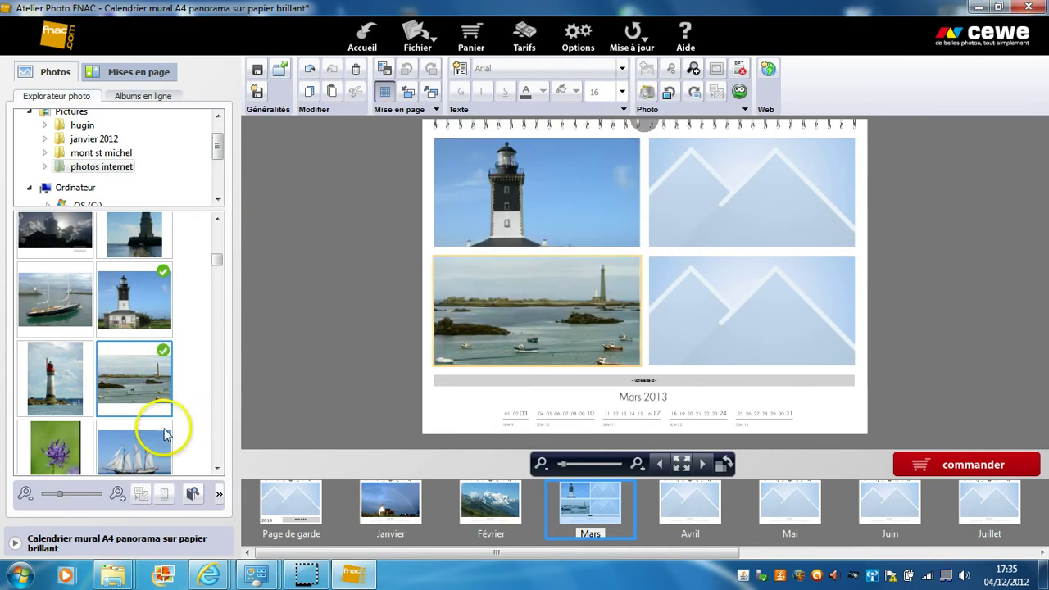
left_click_drag(164, 435, 620, 272)
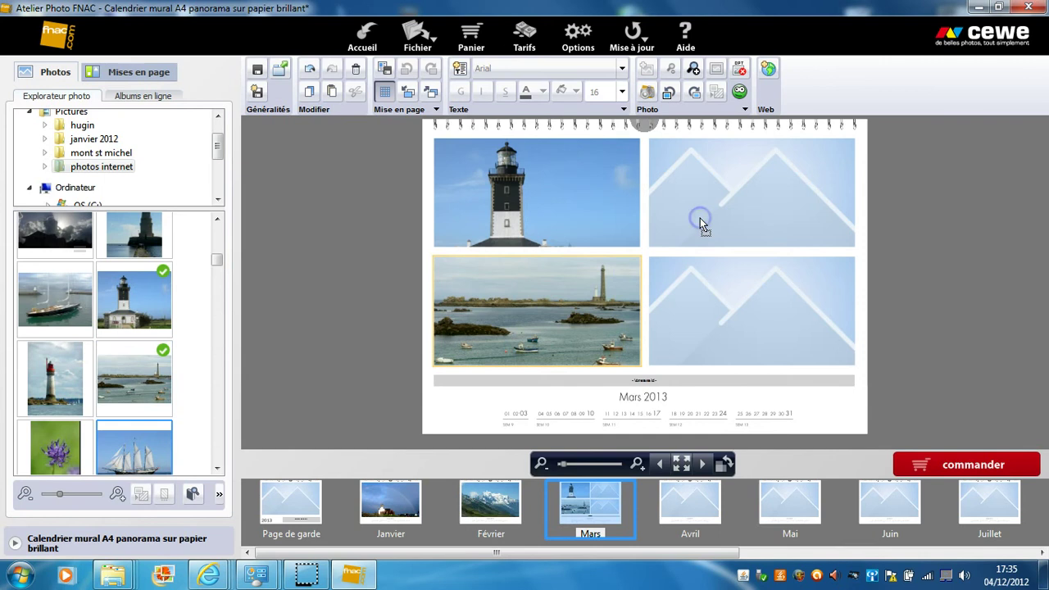
left_click_drag(700, 218, 700, 218)
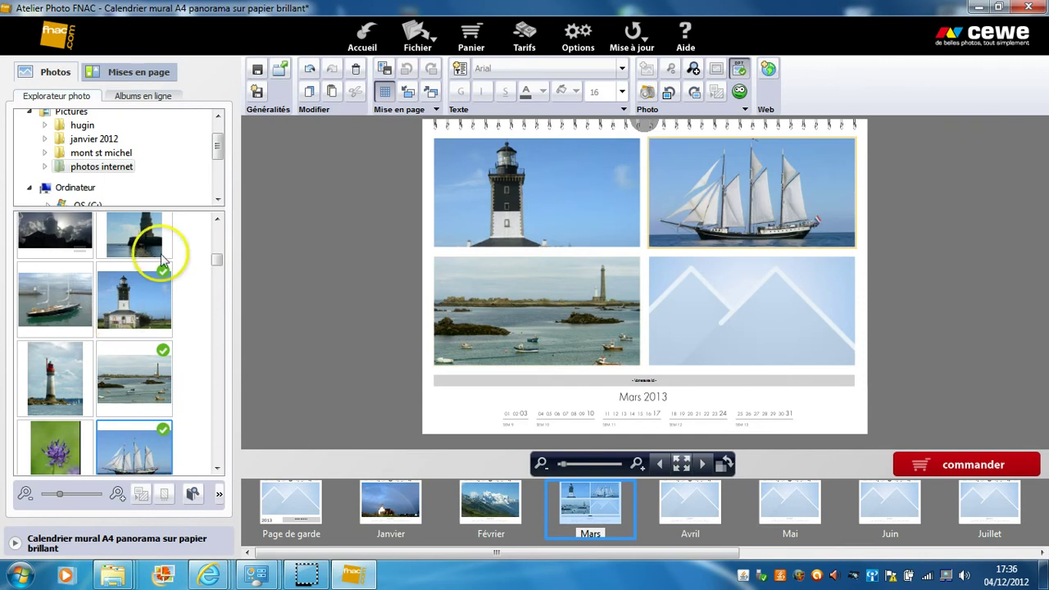
left_click(215, 277)
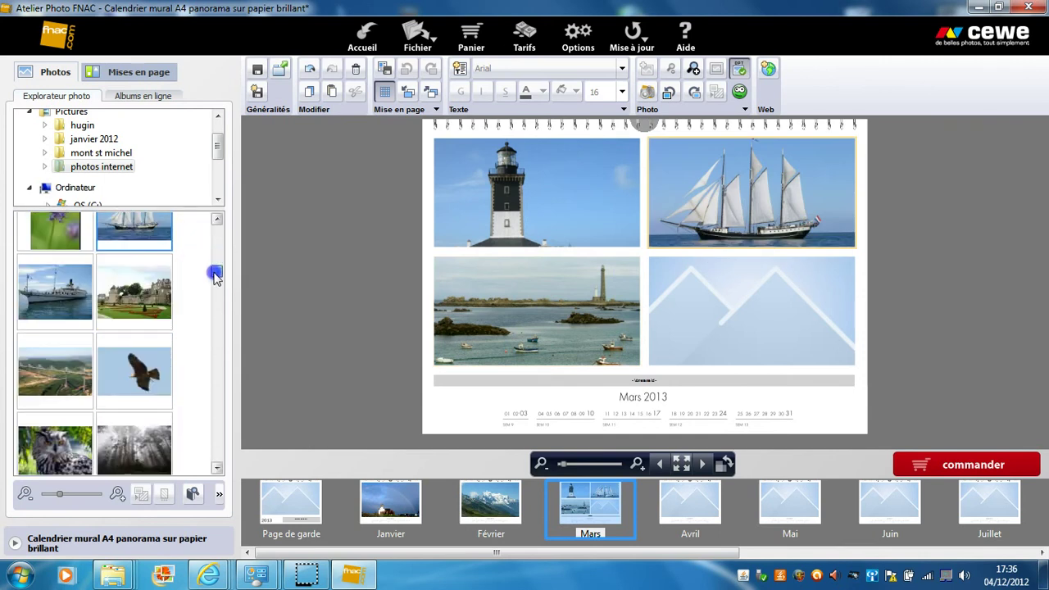
left_click_drag(61, 295, 718, 302)
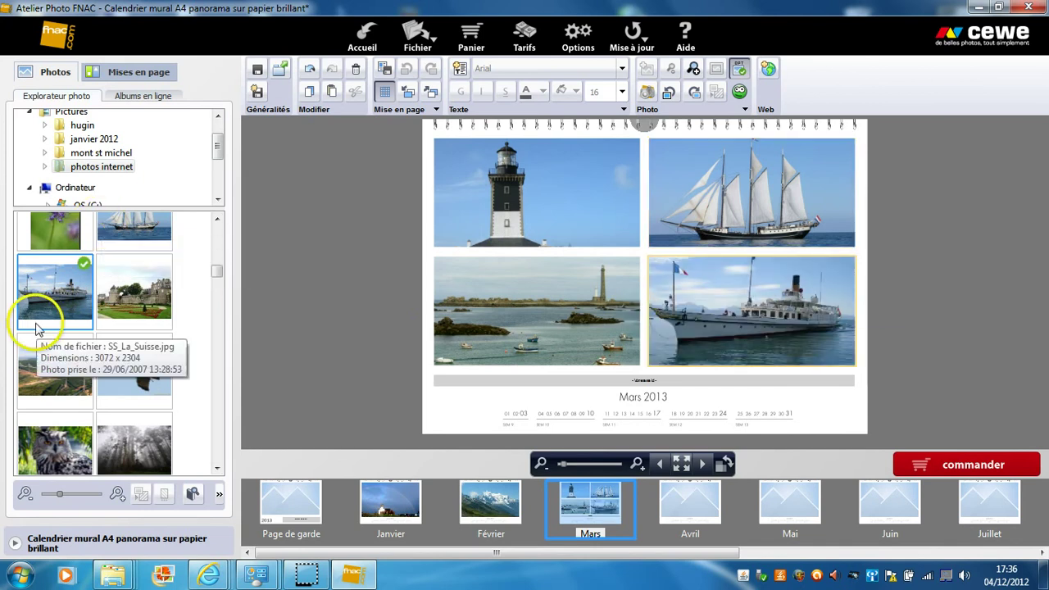
- Replace the lighthouse photo with the owl photo, declining red-eye correction, and reframe it to include more of the owl's head
left_click_drag(34, 440, 504, 192)
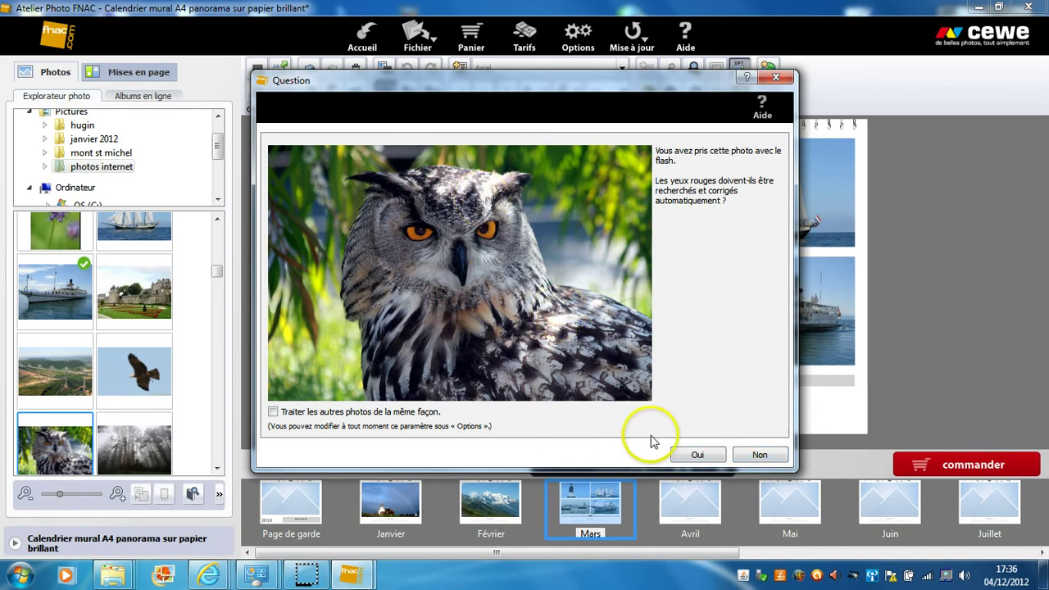
left_click(758, 457)
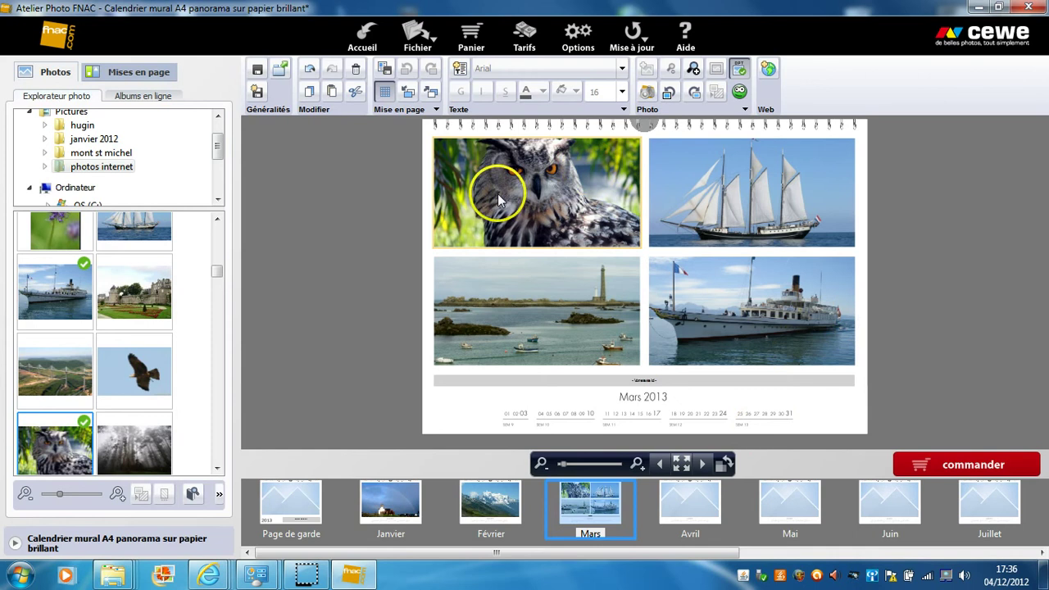
left_click_drag(498, 193, 492, 136)
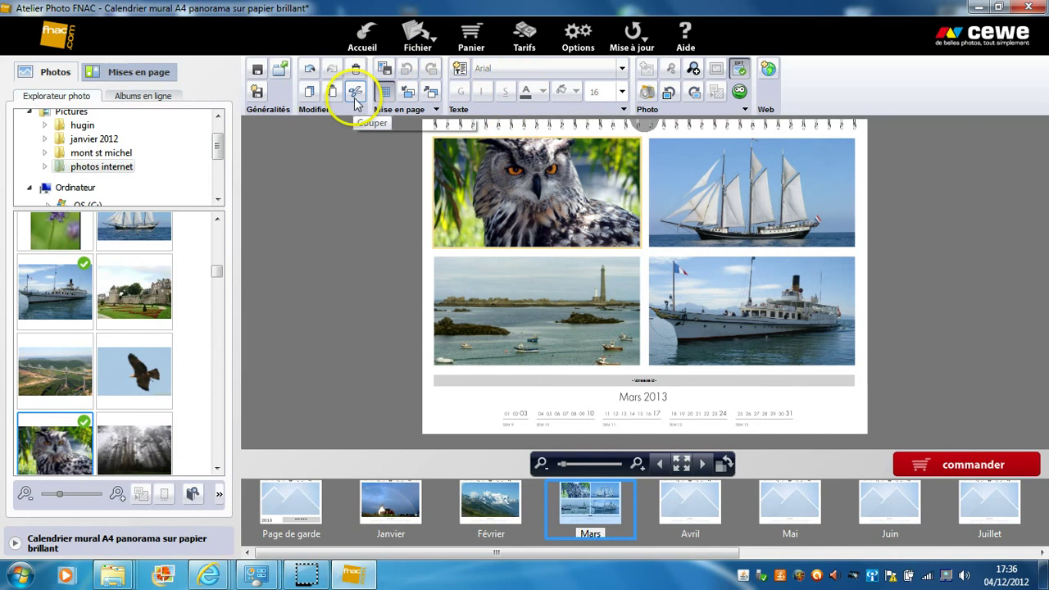
- Add a text box reading "Vapeur suisse" along the lower edge of the steamship photo and set its font size to 20
left_click(459, 72)
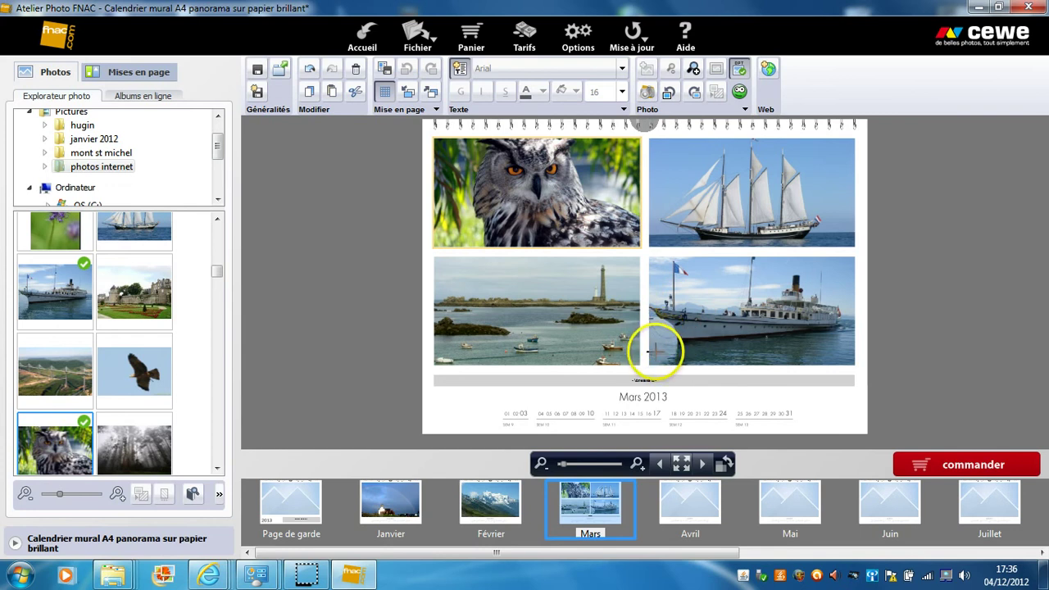
left_click_drag(657, 353, 817, 369)
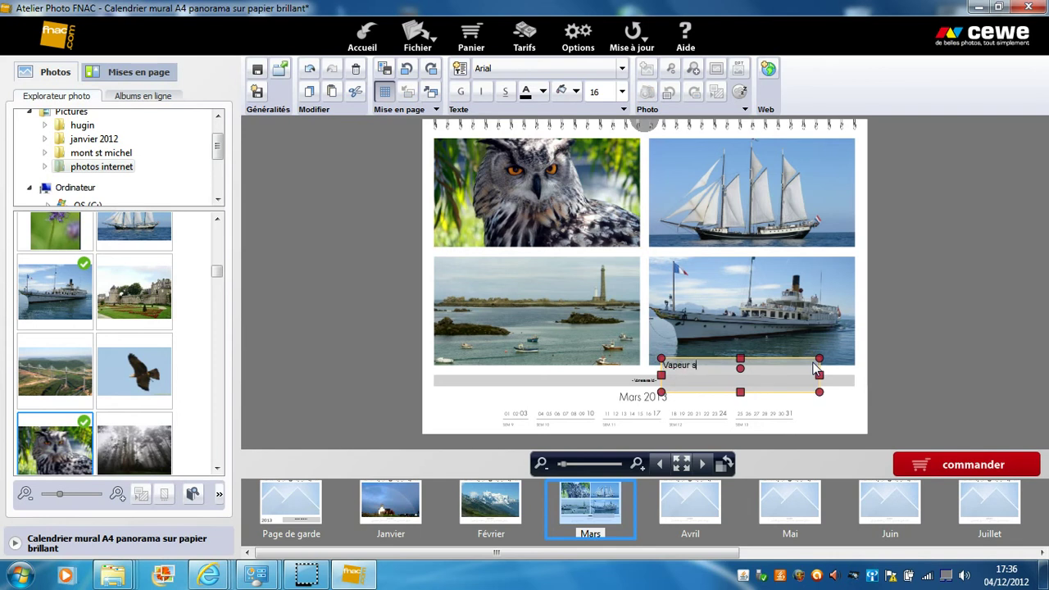
left_click_drag(787, 366, 644, 365)
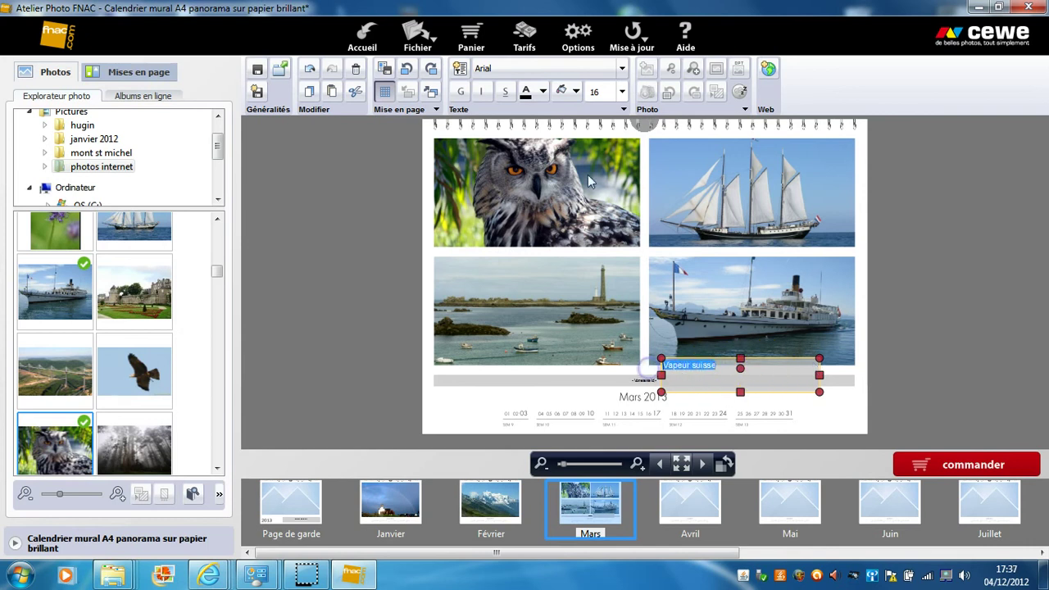
left_click(622, 91)
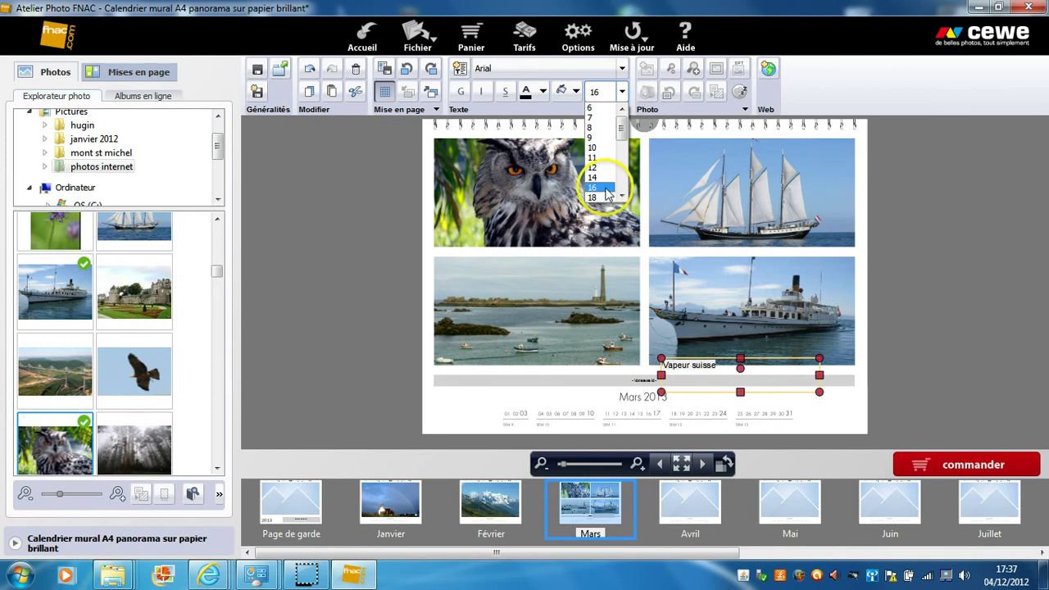
scroll(611, 198, "down", 2)
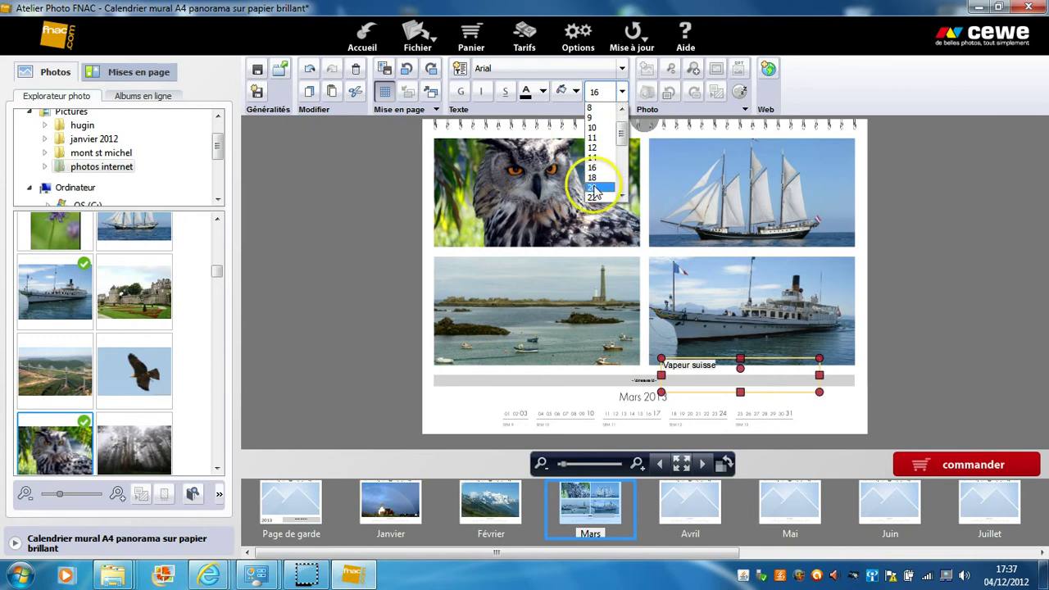
left_click(596, 192)
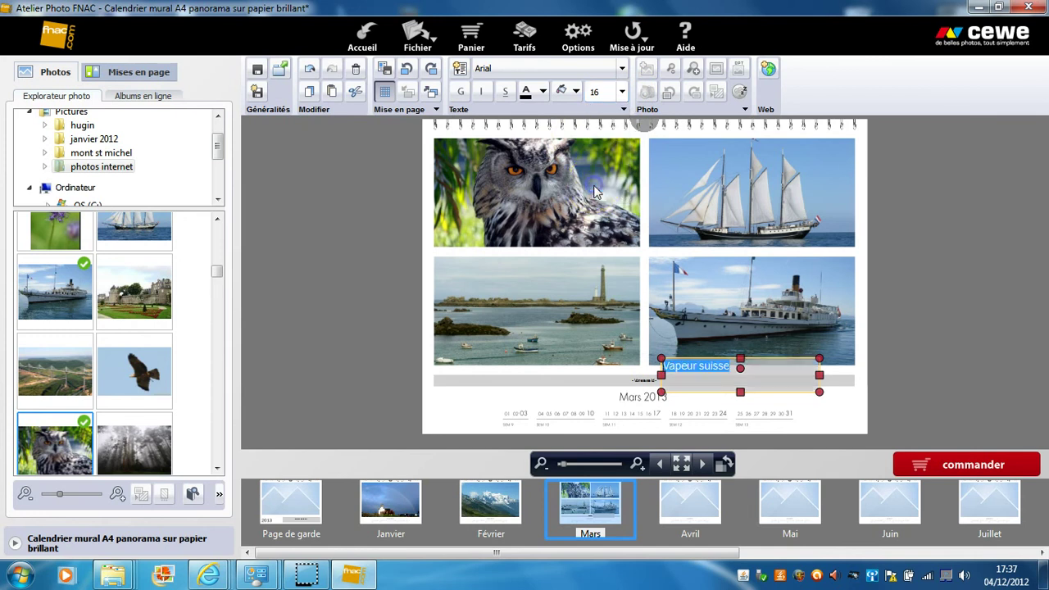
left_click(869, 331)
- Change the text colour of the "Vapeur suisse" caption to blanc
left_click(696, 361)
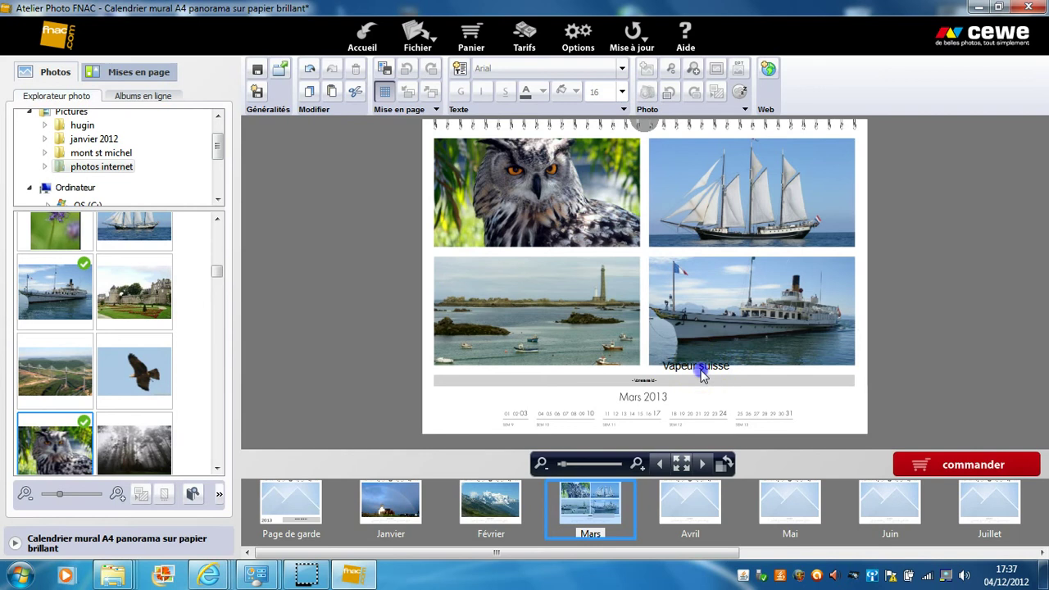
left_click_drag(728, 366, 666, 369)
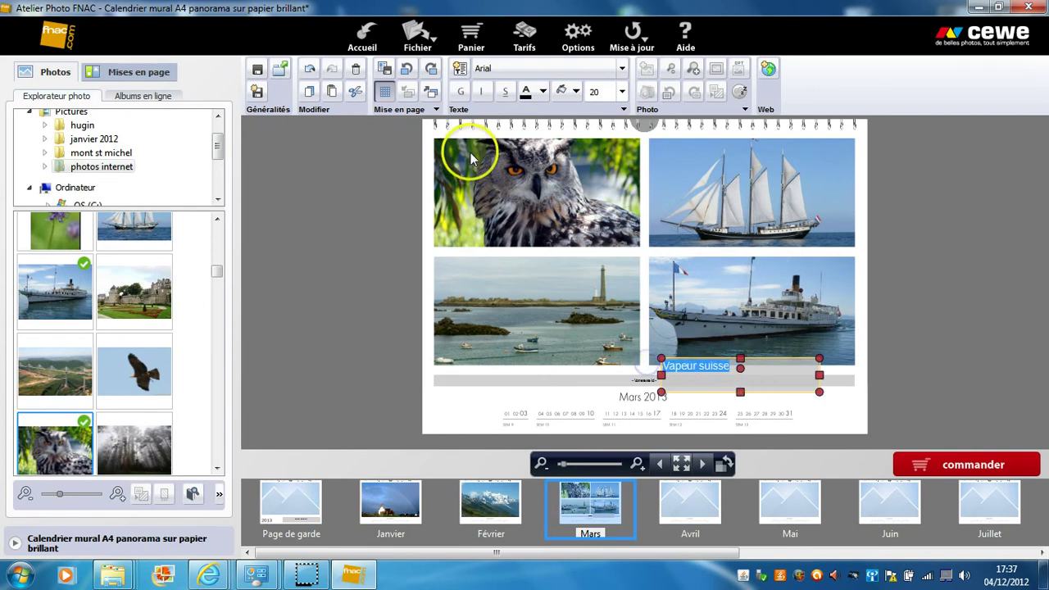
left_click(541, 91)
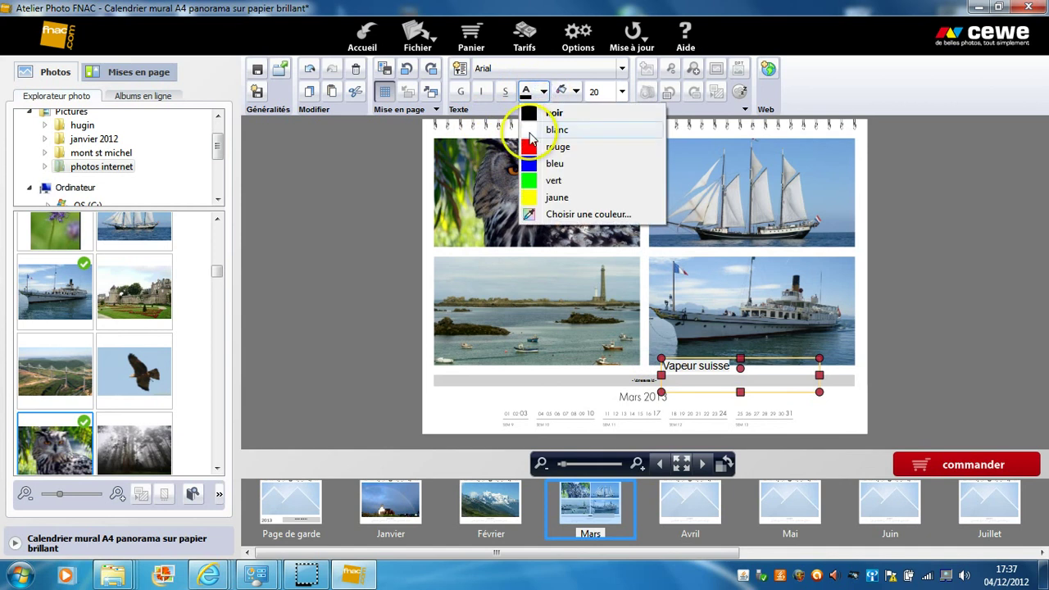
left_click(537, 131)
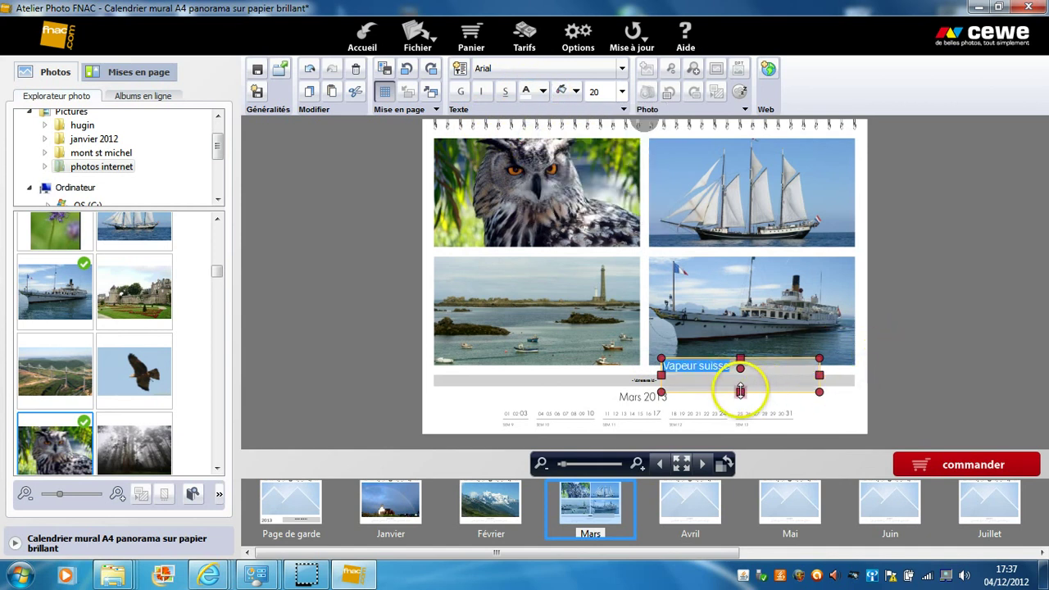
- Reduce the height of the caption's text box and move it up onto the water in the steamship photo
left_click_drag(740, 393, 715, 352)
left_click(846, 351)
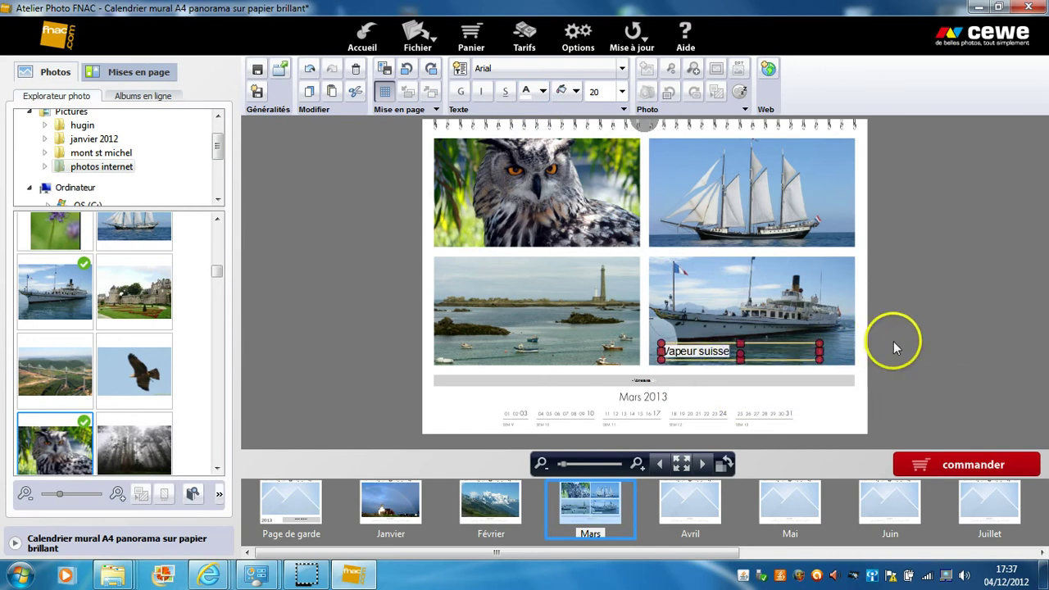
left_click(706, 355)
left_click(719, 352)
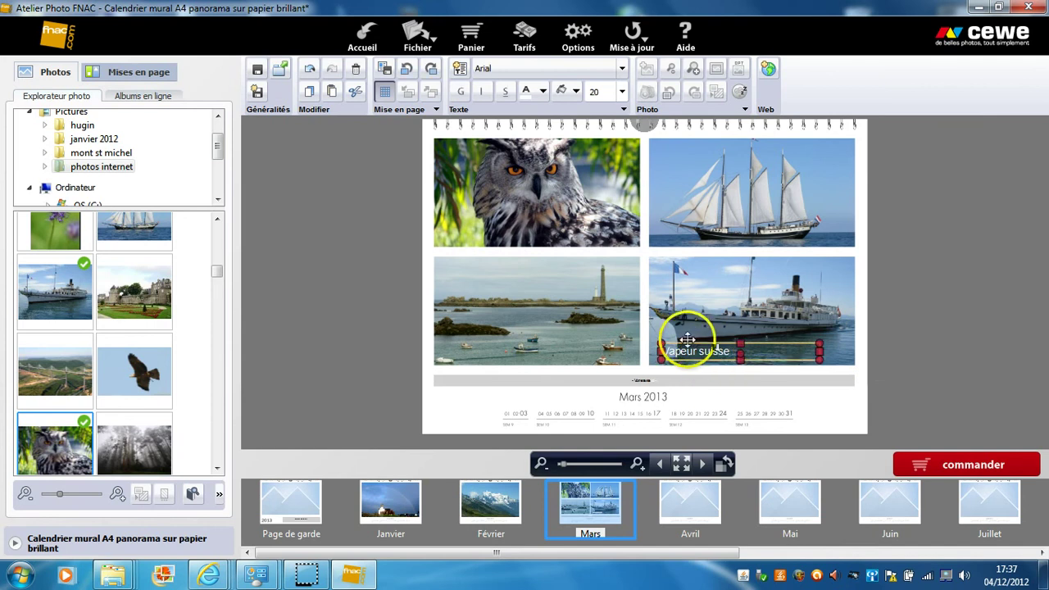
- Rotate the "Vapeur suisse" caption to 21° so it slopes downward across the steamship photo
left_click(740, 353)
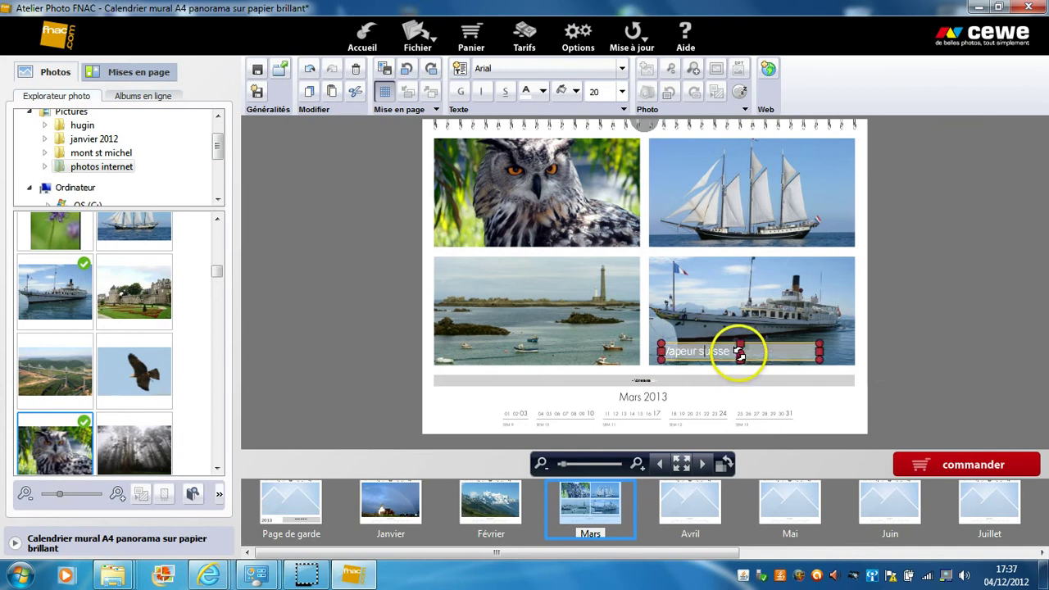
left_click_drag(740, 353, 678, 385)
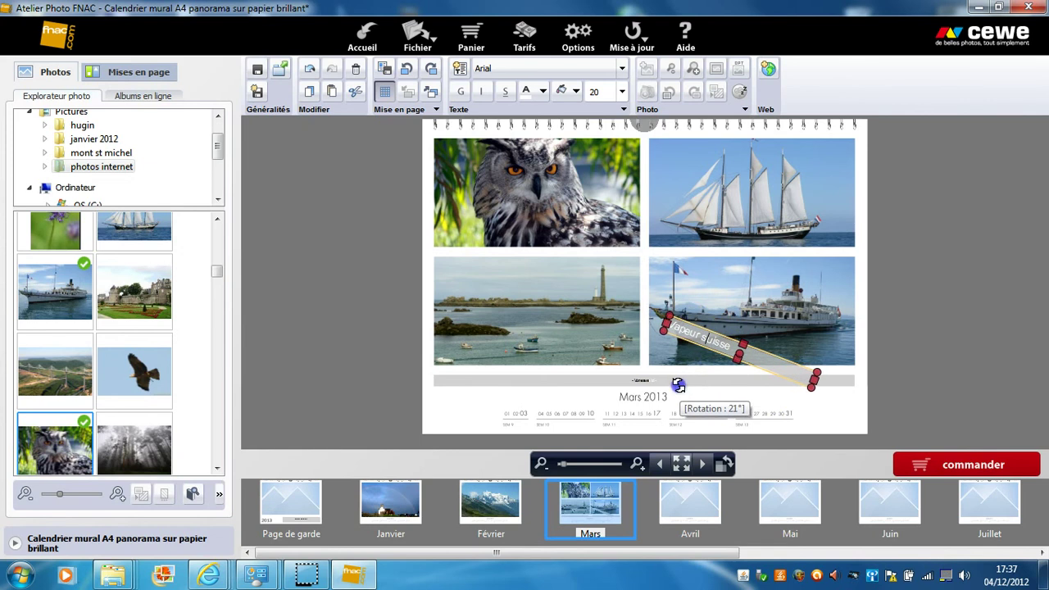
left_click_drag(679, 387, 678, 387)
left_click(893, 299)
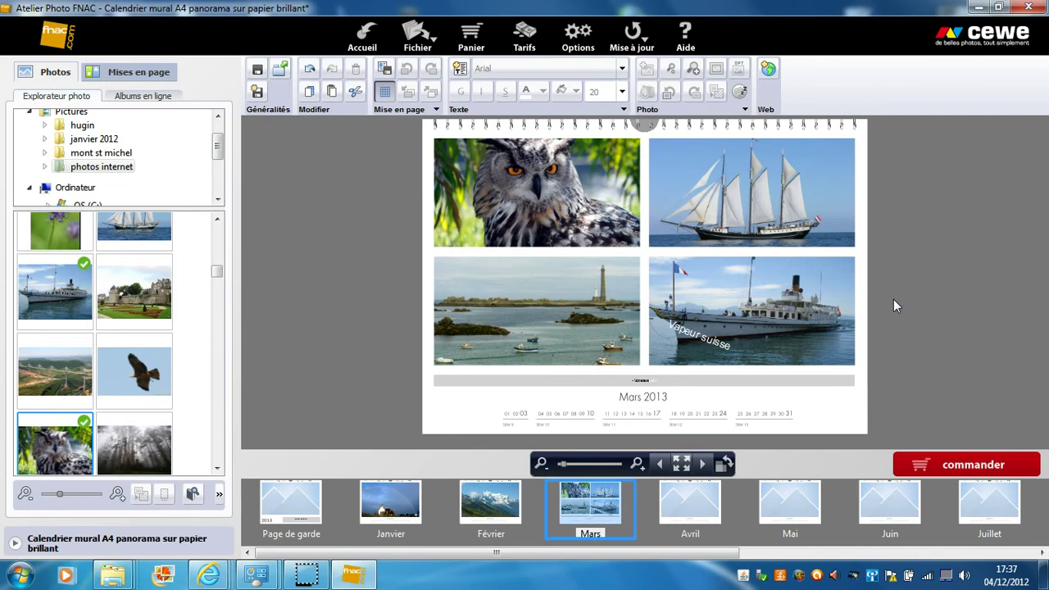
- Delete the rotated "Vapeur suisse" caption from the Mars page
left_click(703, 338)
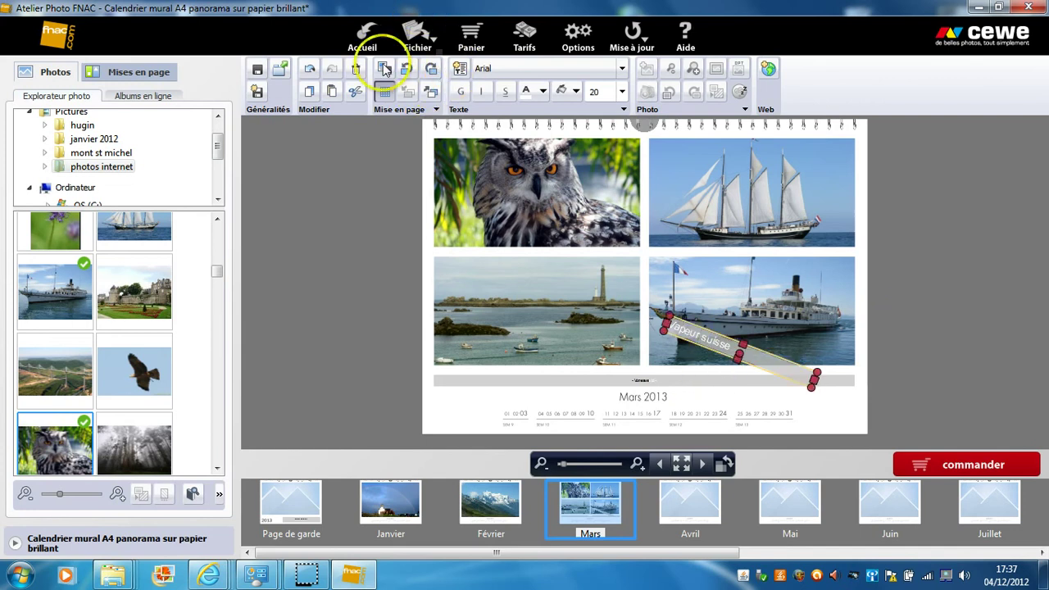
left_click(356, 70)
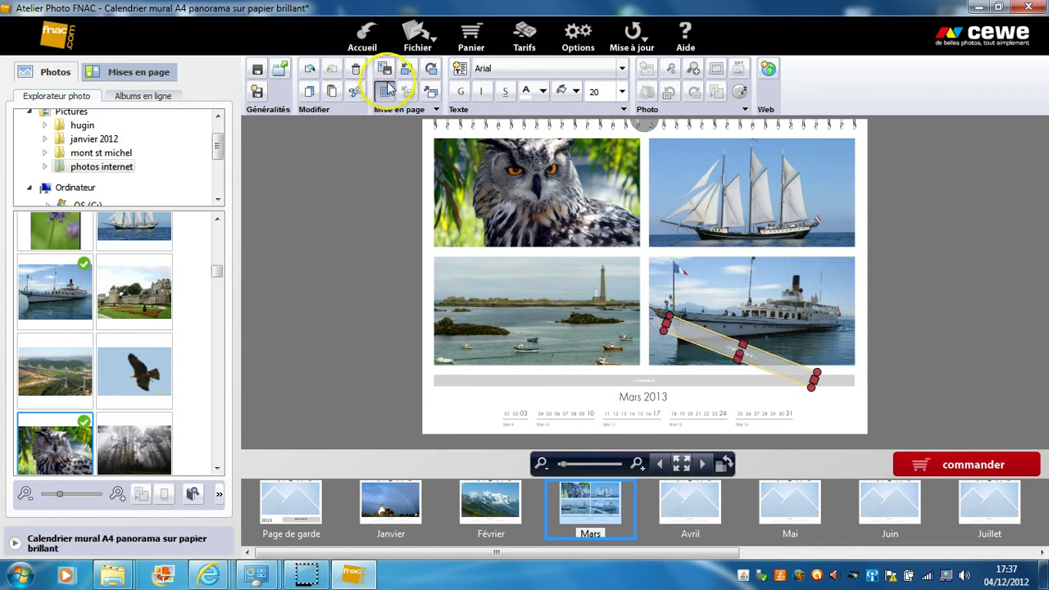
left_click(357, 72)
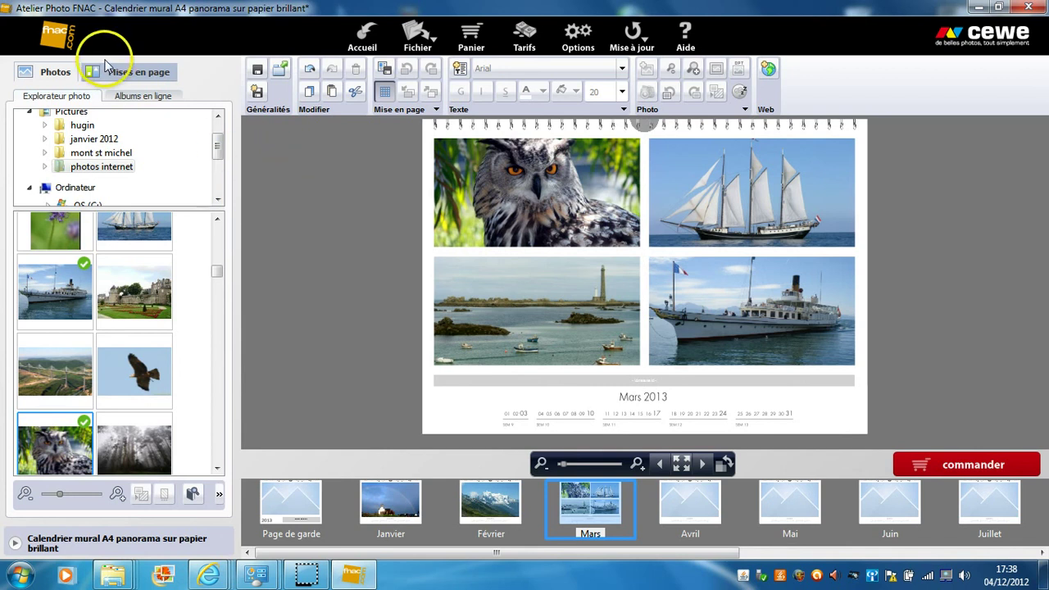
- Check the available online album sources, and apply the single-photo blanc layout without a text strip to the Mars page
left_click(132, 98)
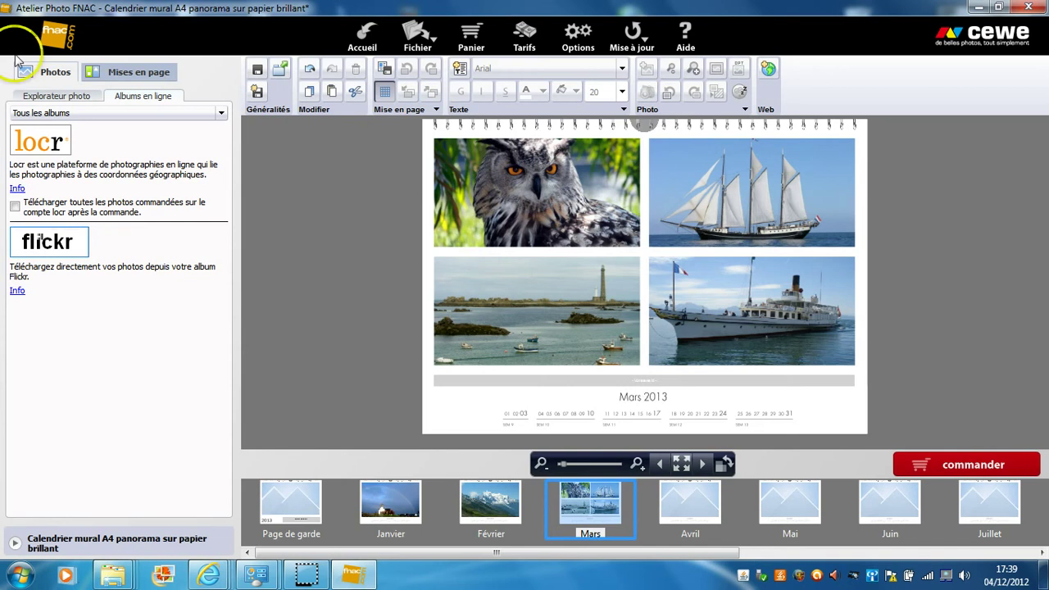
left_click(80, 155)
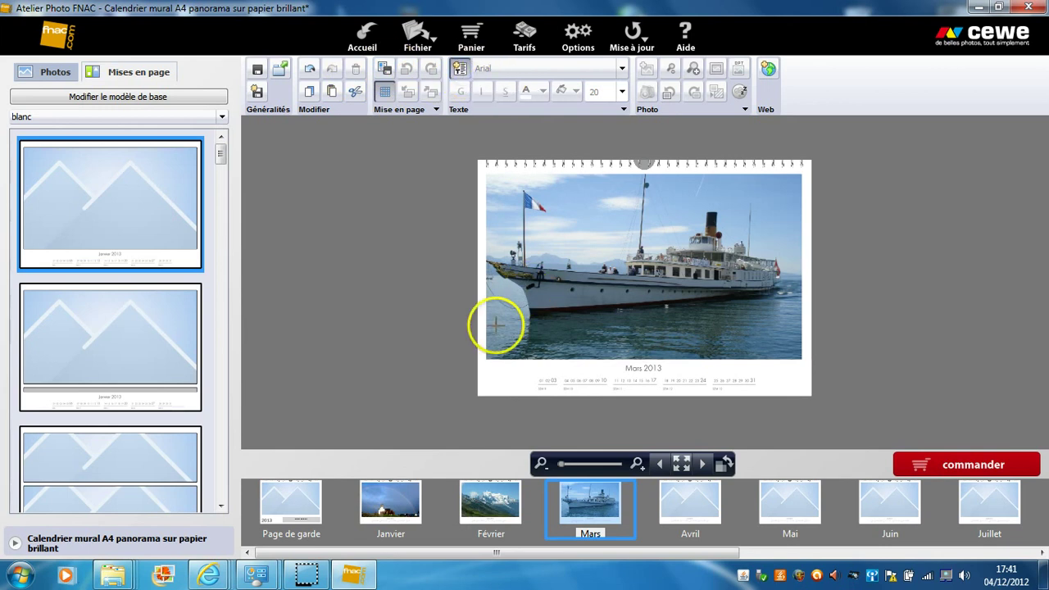
- Add a text box reading "le texte" across the water in the Mars steamship photo and select its text
left_click_drag(495, 326, 738, 358)
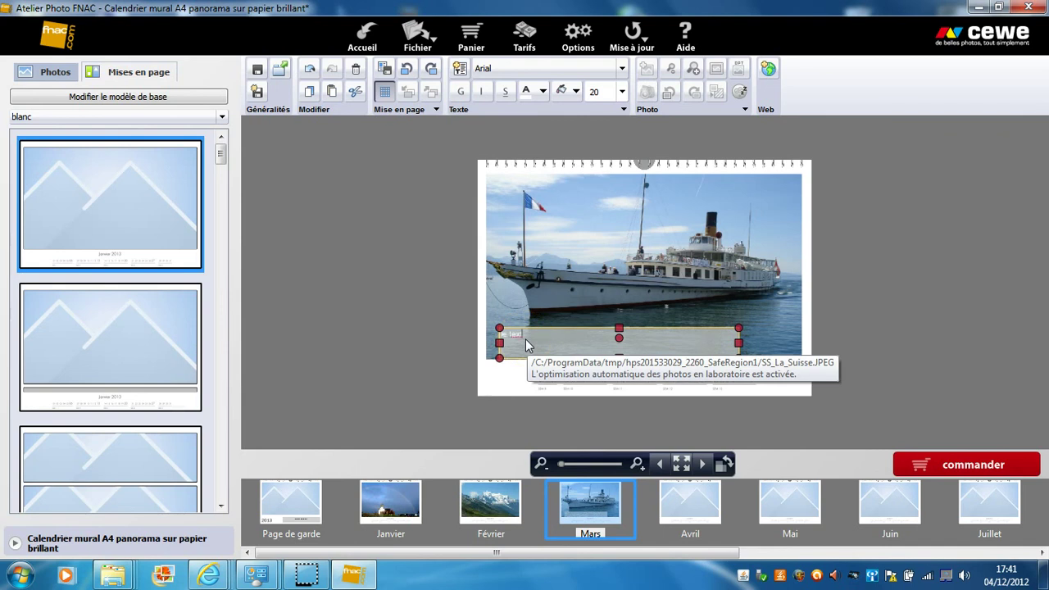
left_click_drag(554, 342, 497, 341)
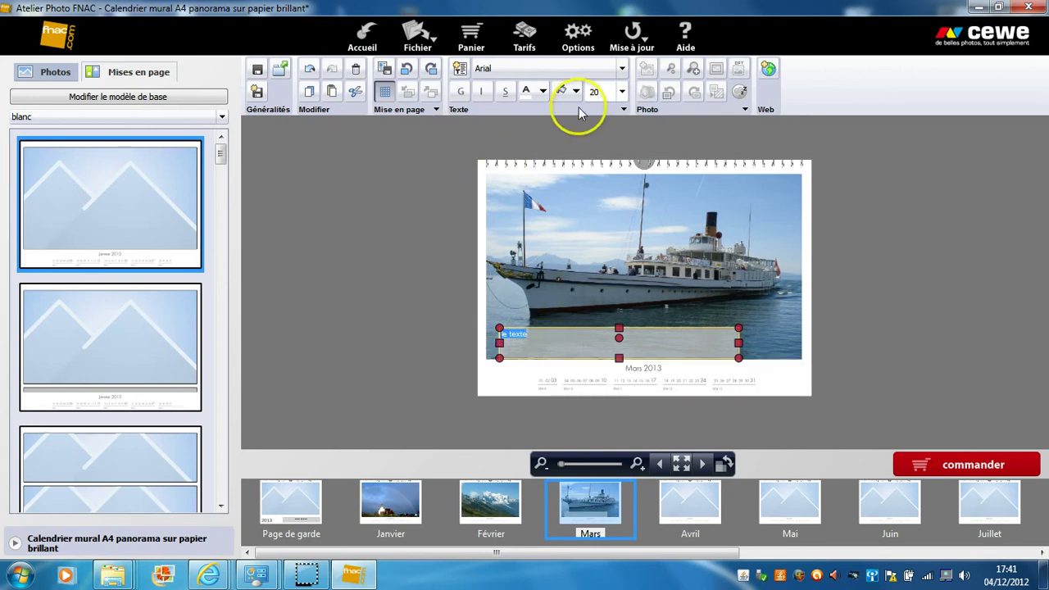
- Examine the alignment choices and advanced text settings available for the "le texte" caption, leaving them unapplied
left_click(624, 110)
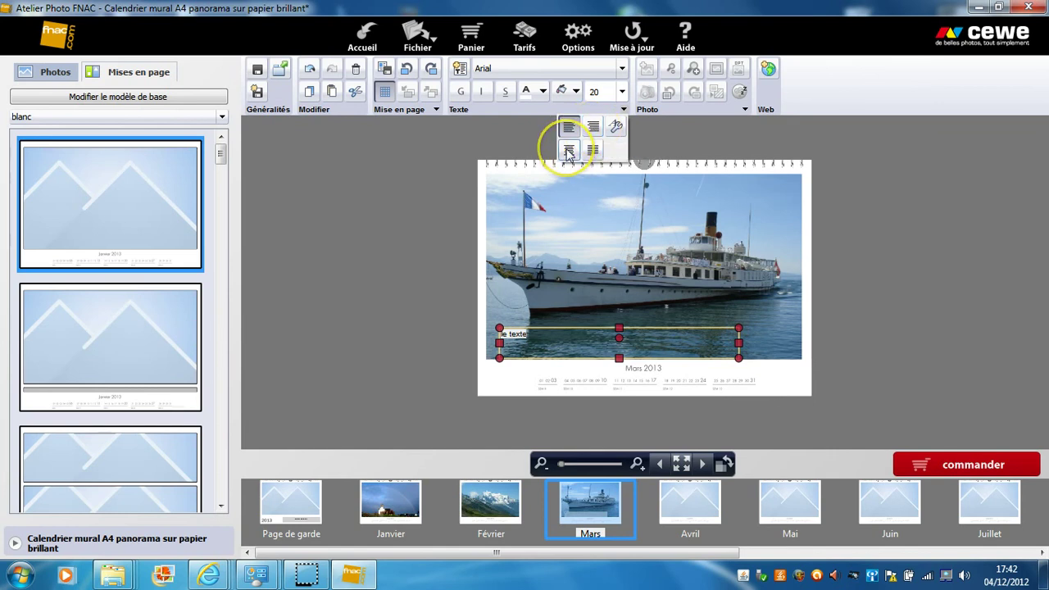
left_click(616, 128)
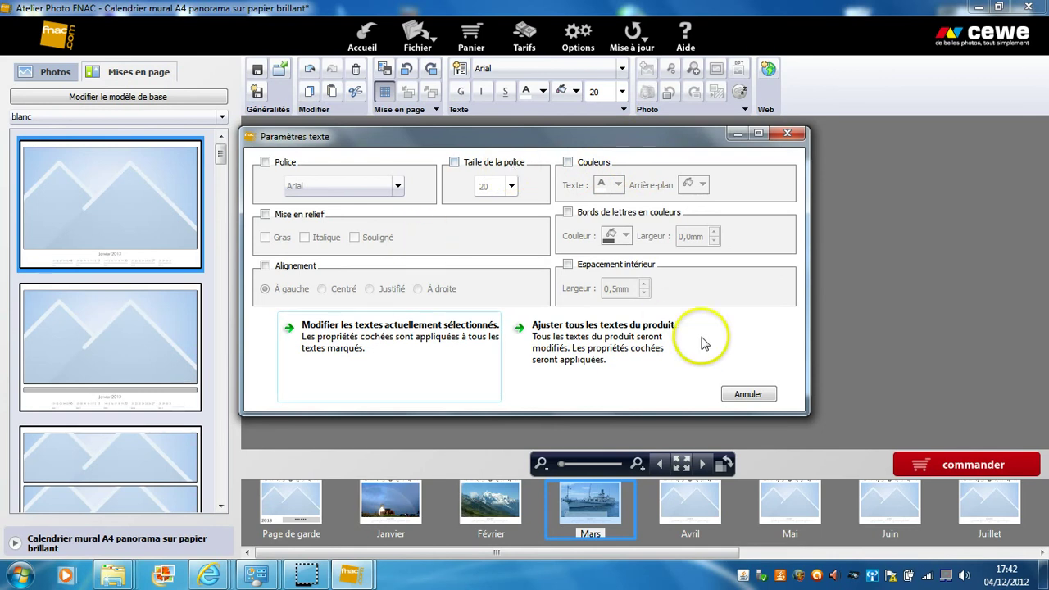
left_click(754, 393)
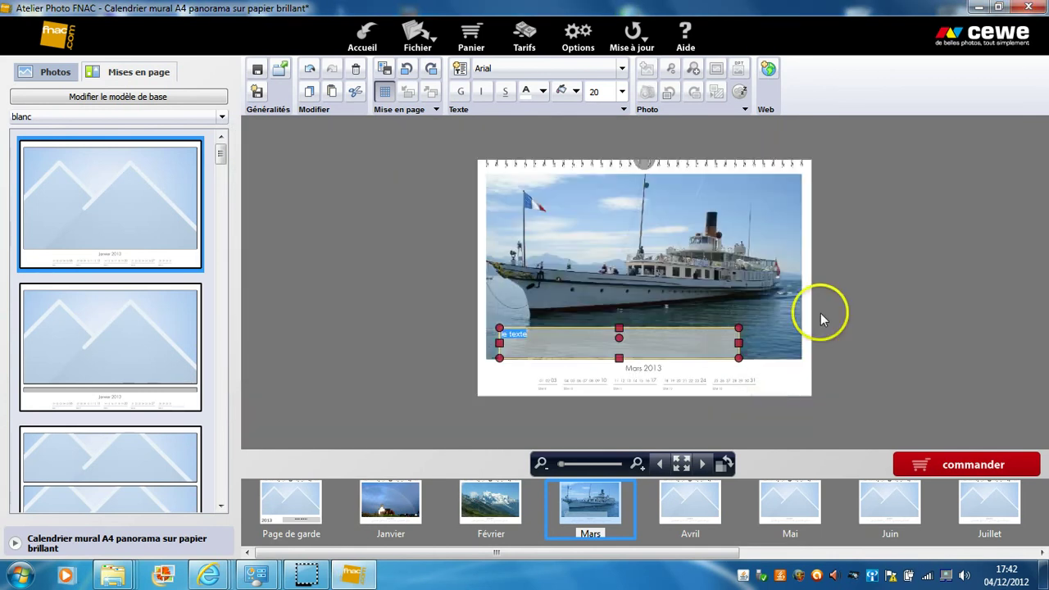
- Enlarge the font of the "le texte" caption on the Mars photo and deselect the text box
left_click(622, 92)
left_click_drag(620, 133, 621, 155)
left_click(599, 167)
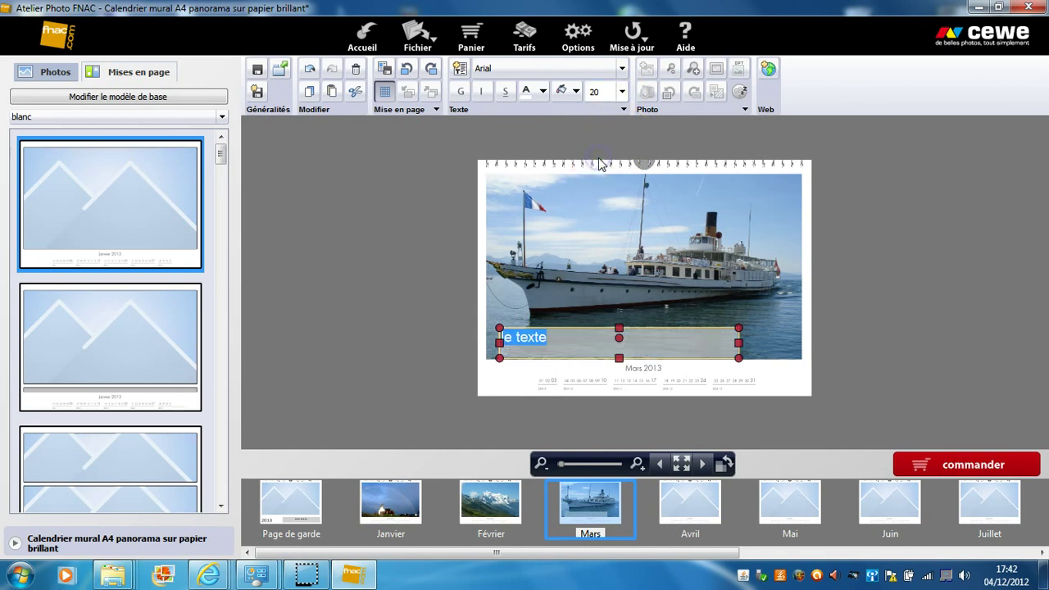
left_click(939, 324)
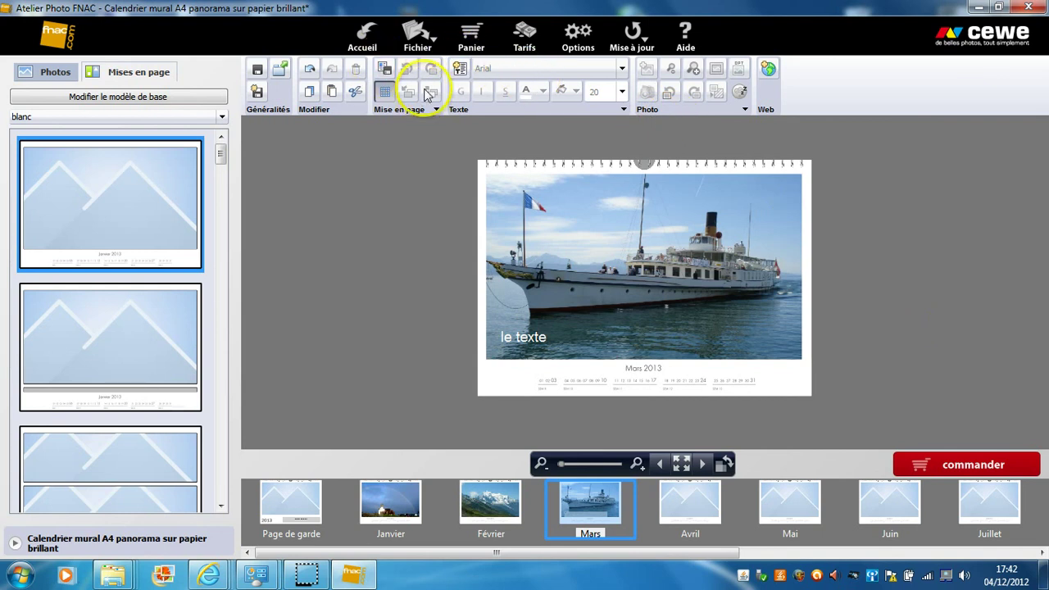
- Toggle the page layout grid off and on again
left_click(383, 92)
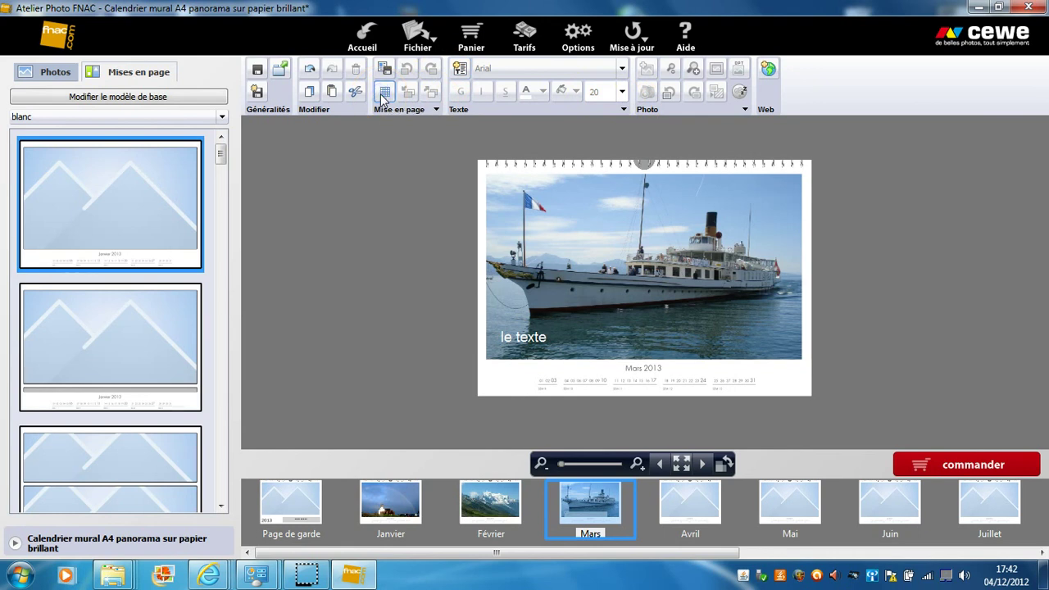
left_click(382, 93)
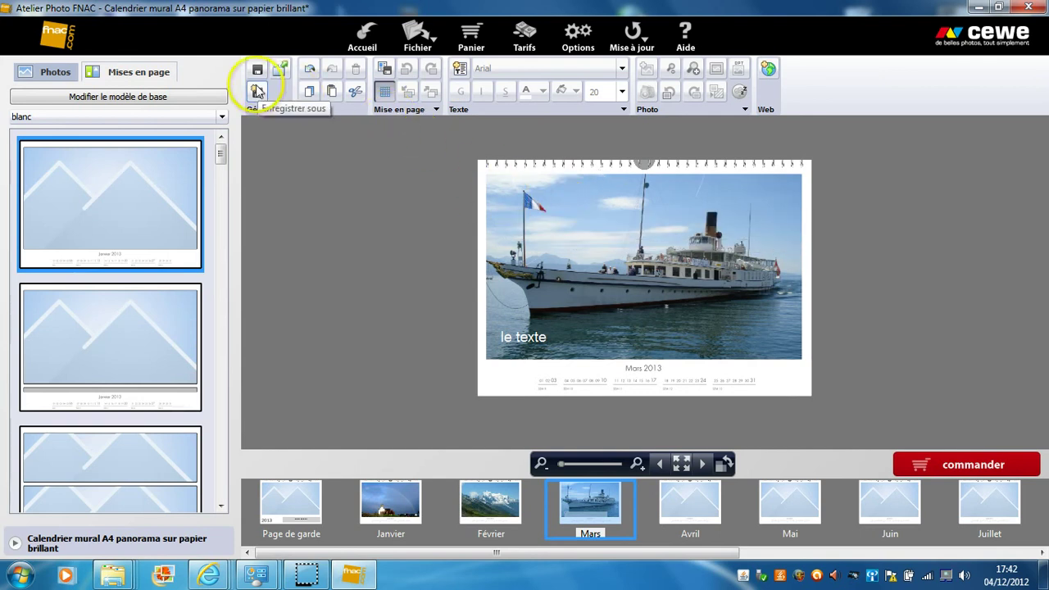
- Start saving the calendar under a new name and create a folder named fnac in the Images library
left_click(258, 92)
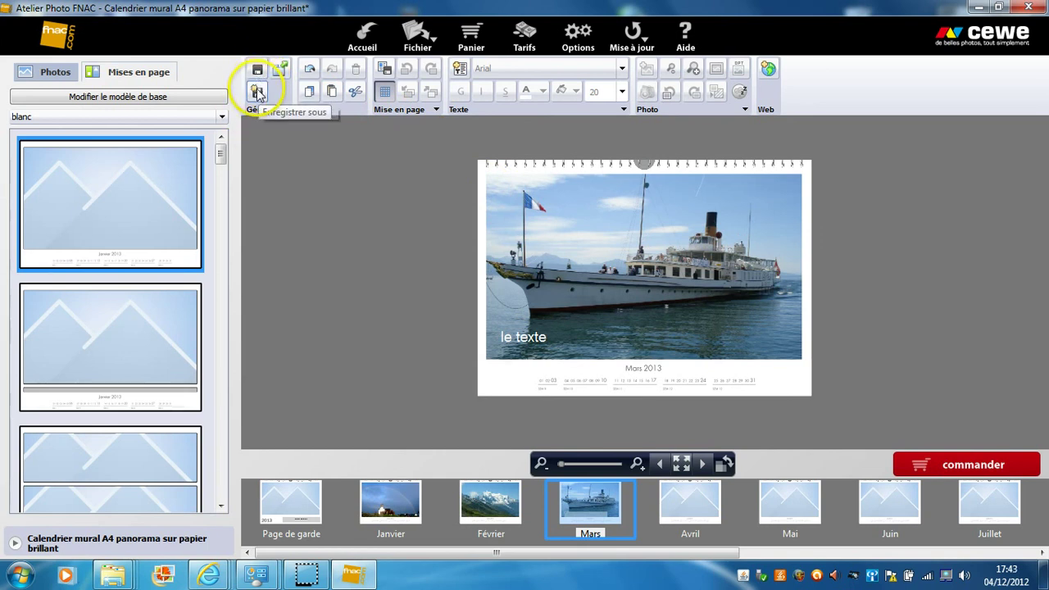
left_click(258, 93)
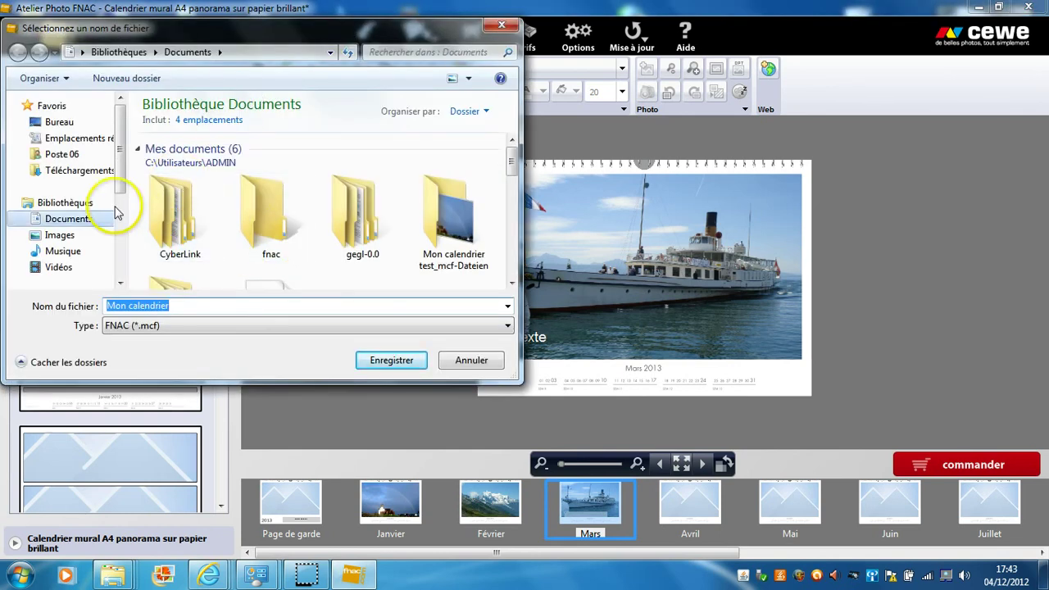
left_click(69, 237)
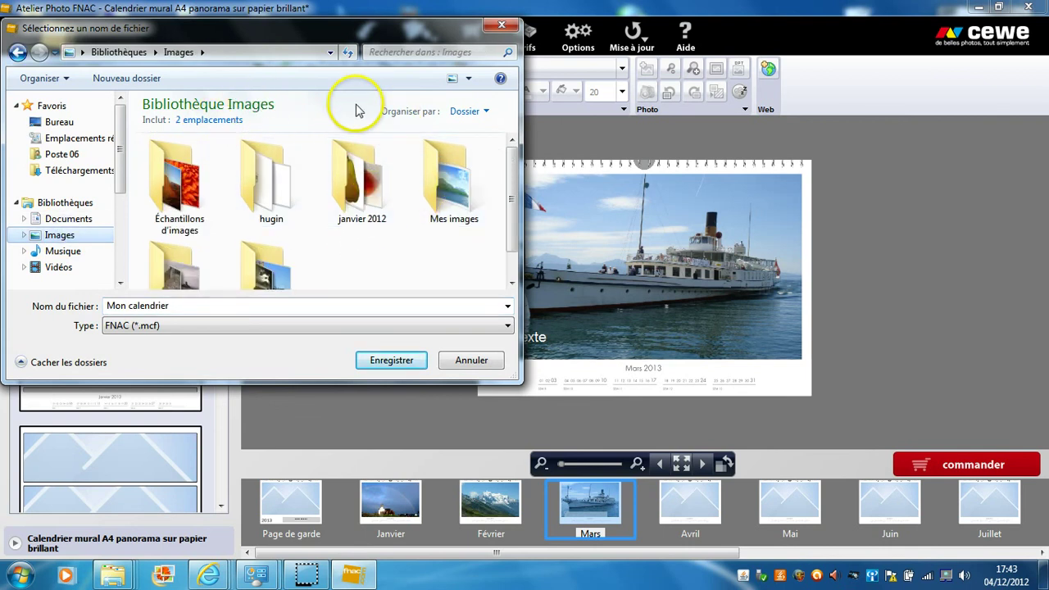
left_click(147, 81)
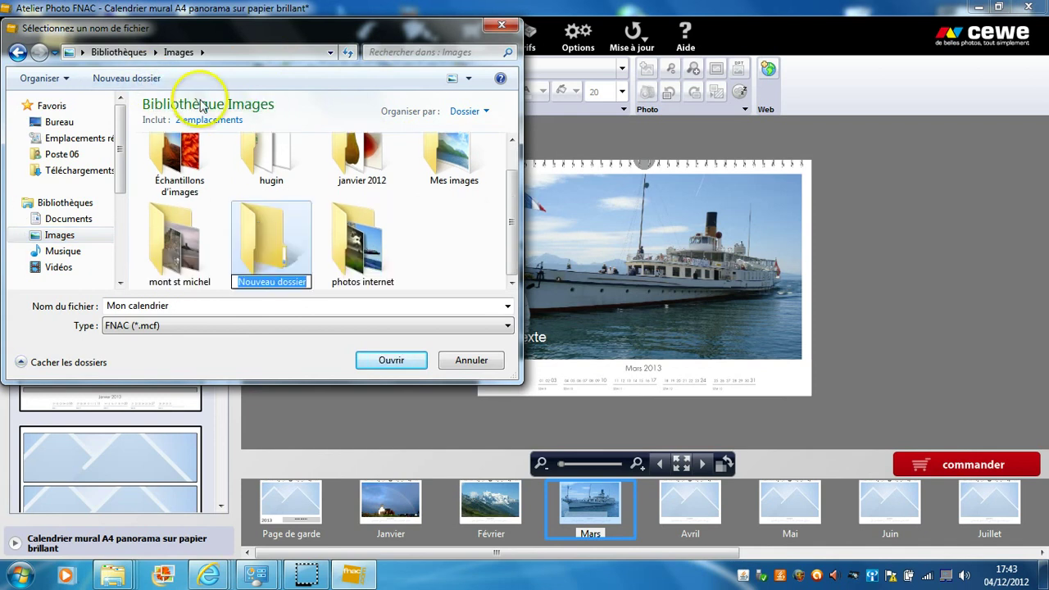
type("fn")
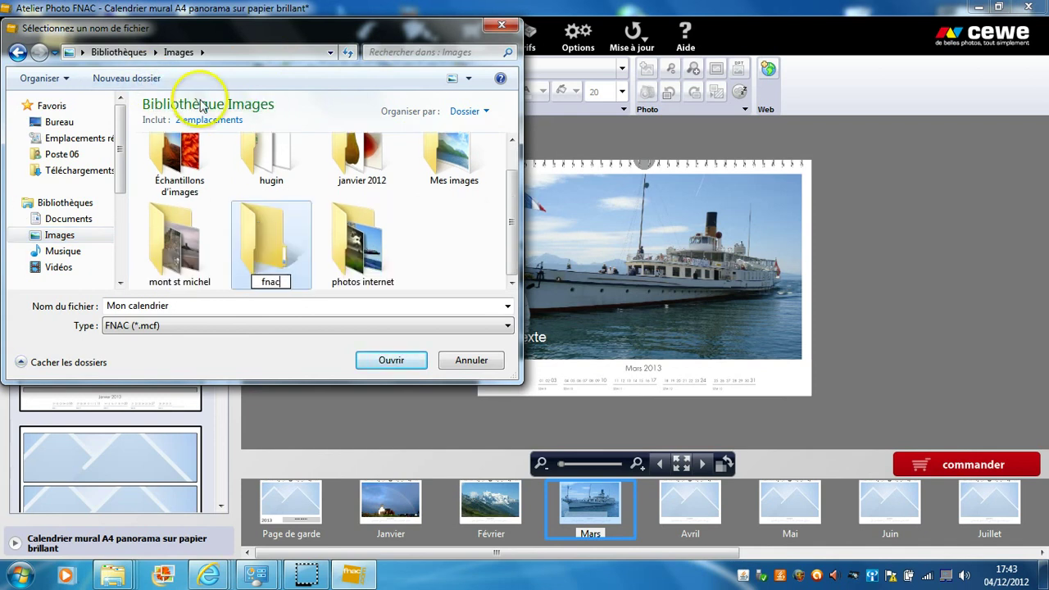
type("ac")
key("Return")
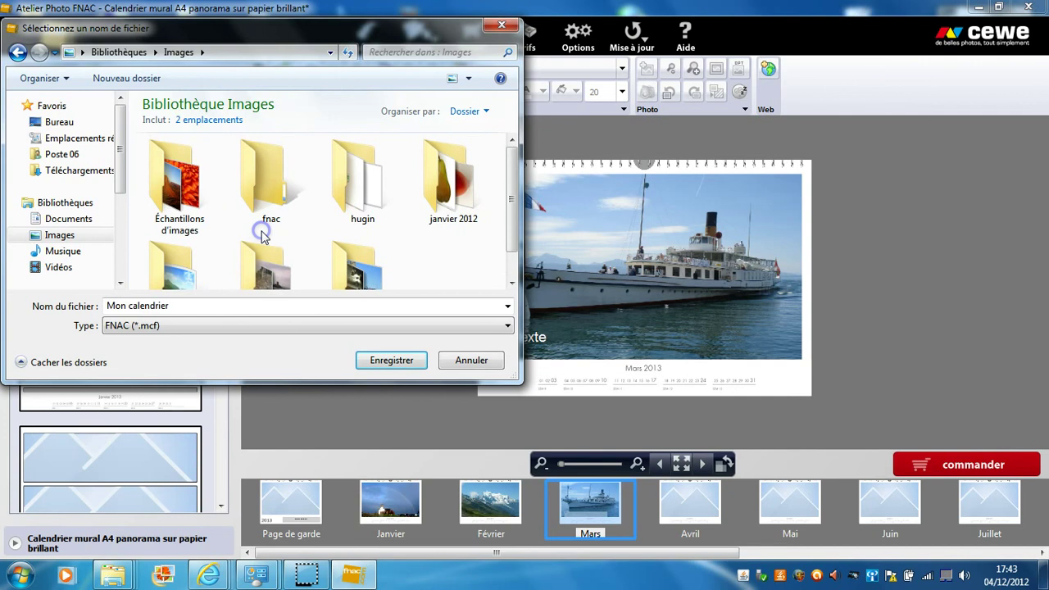
- Save the calendar as "Mon calendrier 2013" in the new fnac folder, in FNAC (*.mcf) format
double_click(270, 194)
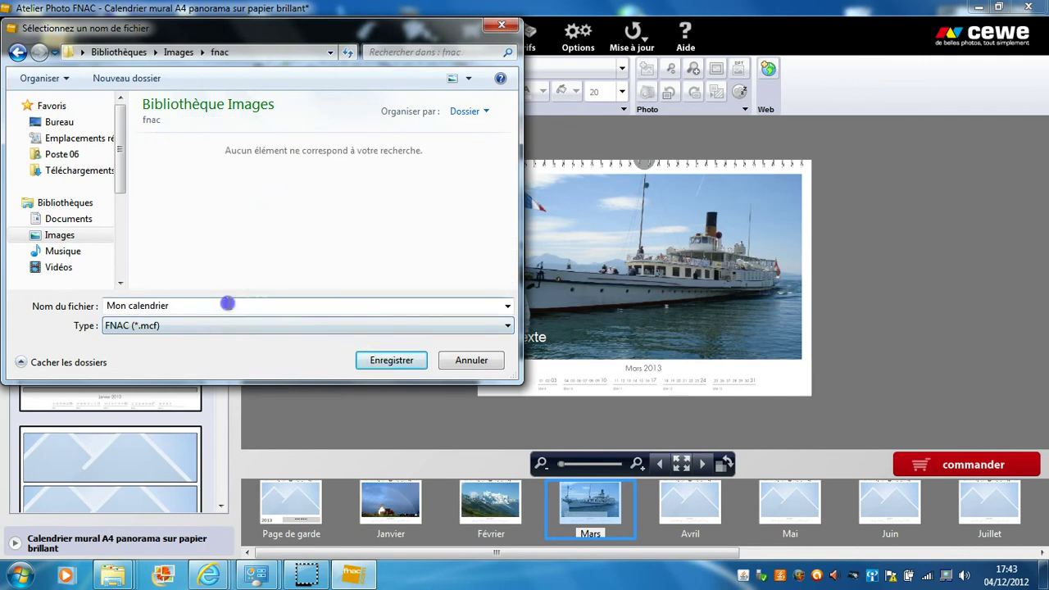
left_click(227, 303)
left_click(227, 304)
type("2013")
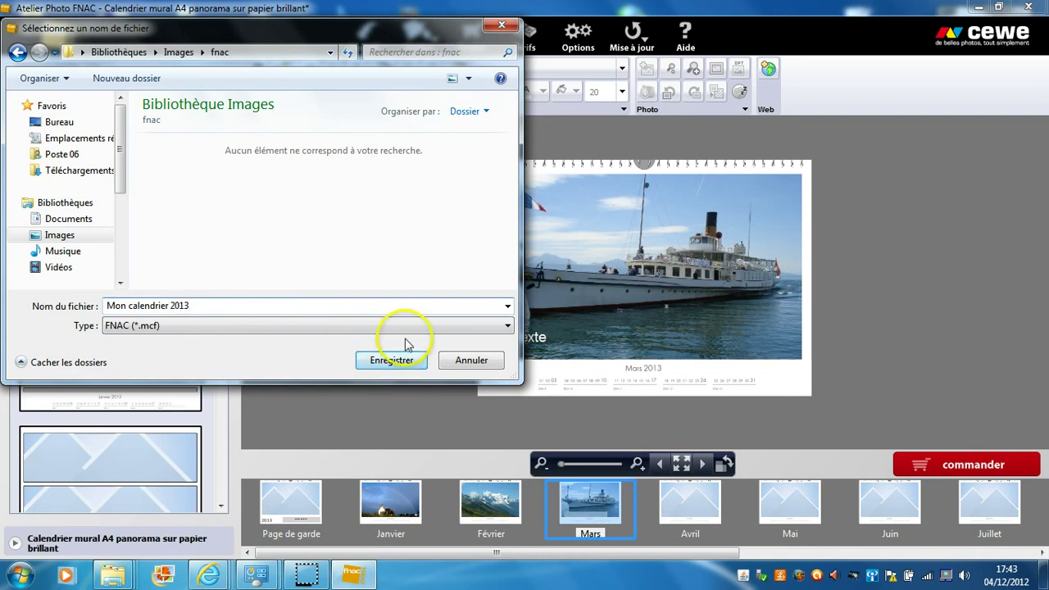
left_click(391, 361)
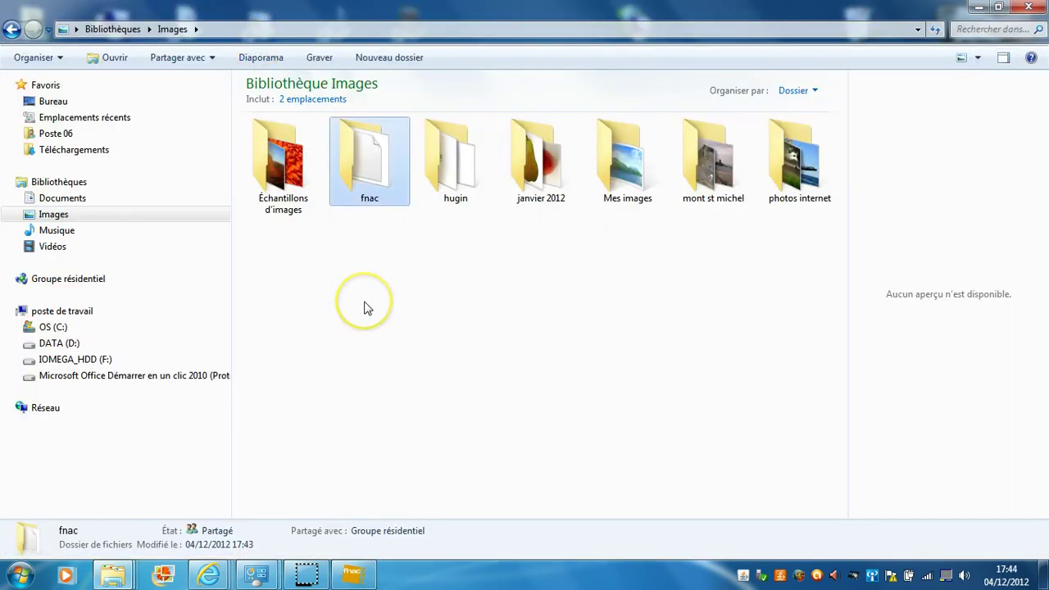
- Switch to Windows Explorer and inspect the saved project file and its picture folder inside the fnac folder
left_click(365, 308)
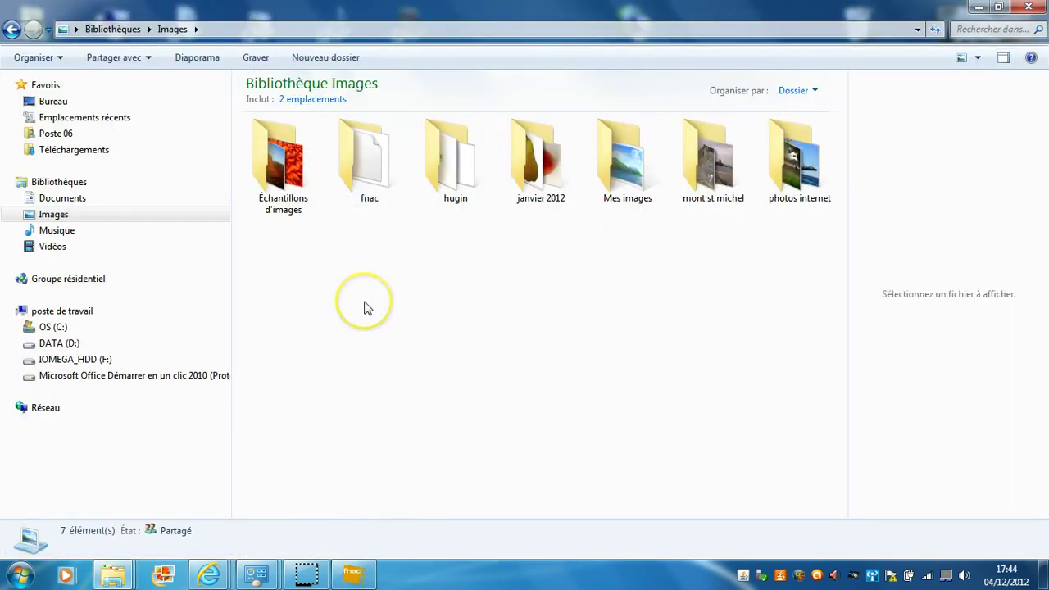
double_click(368, 179)
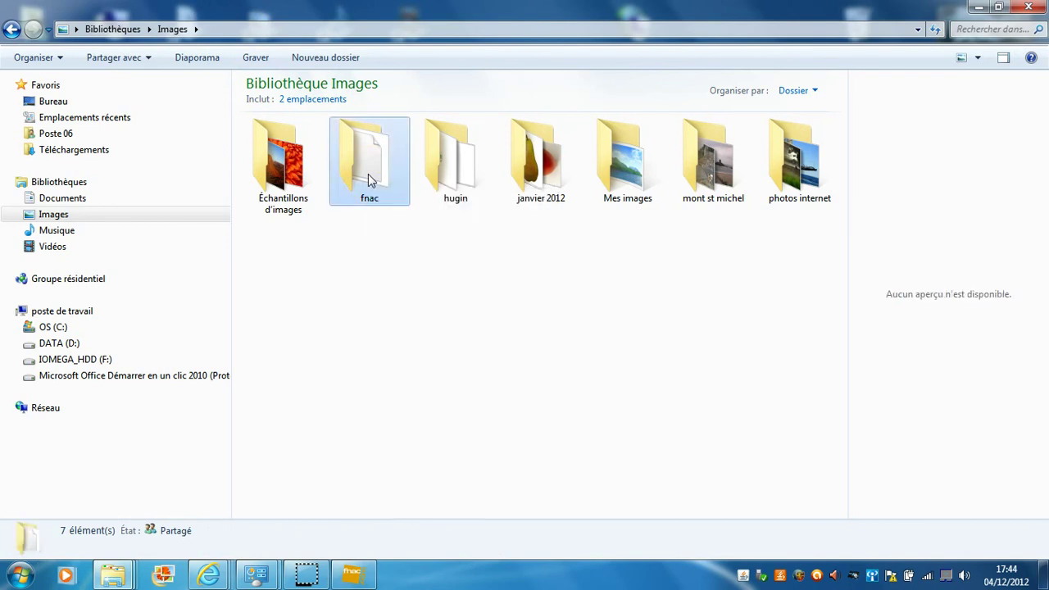
left_click(305, 178)
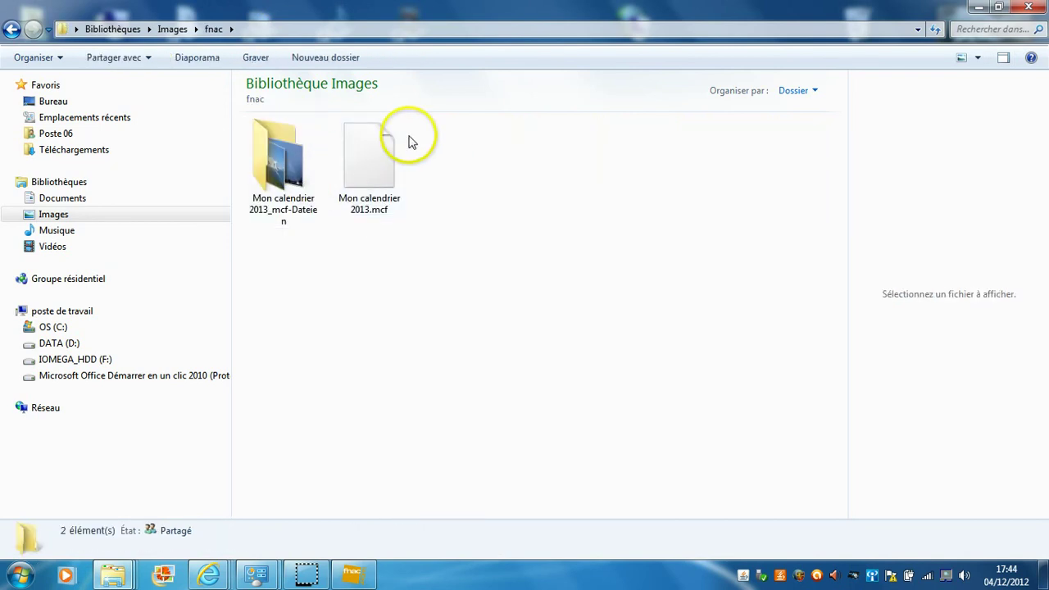
mouse_move(392, 161)
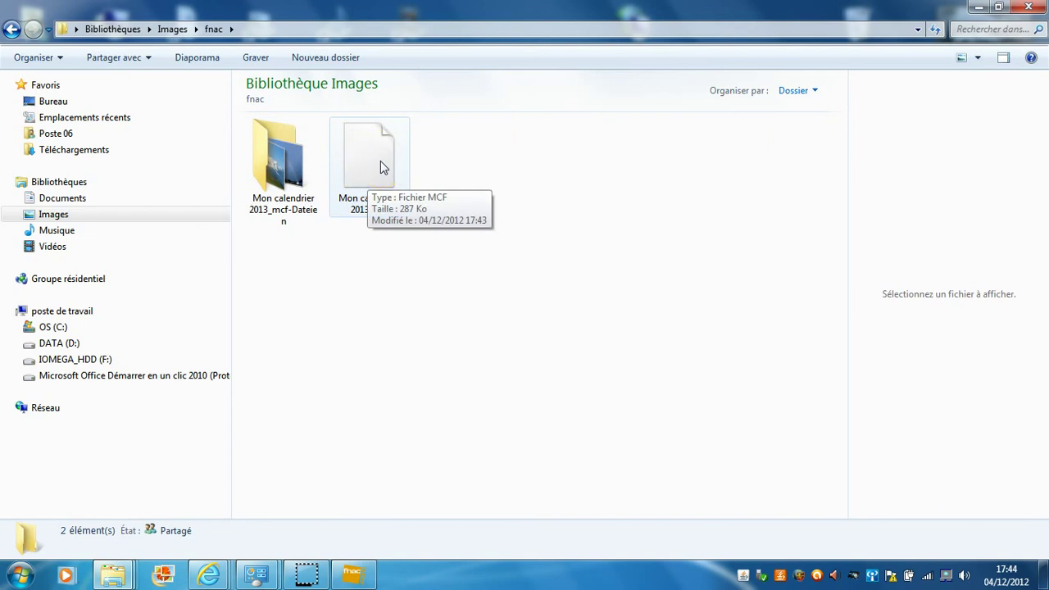
left_click(275, 146)
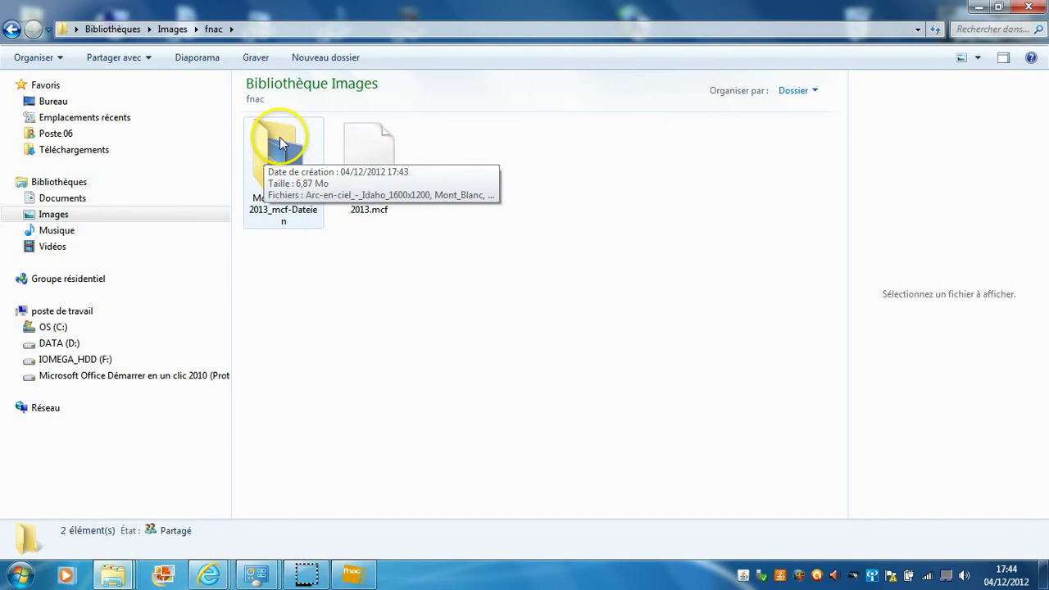
double_click(279, 142)
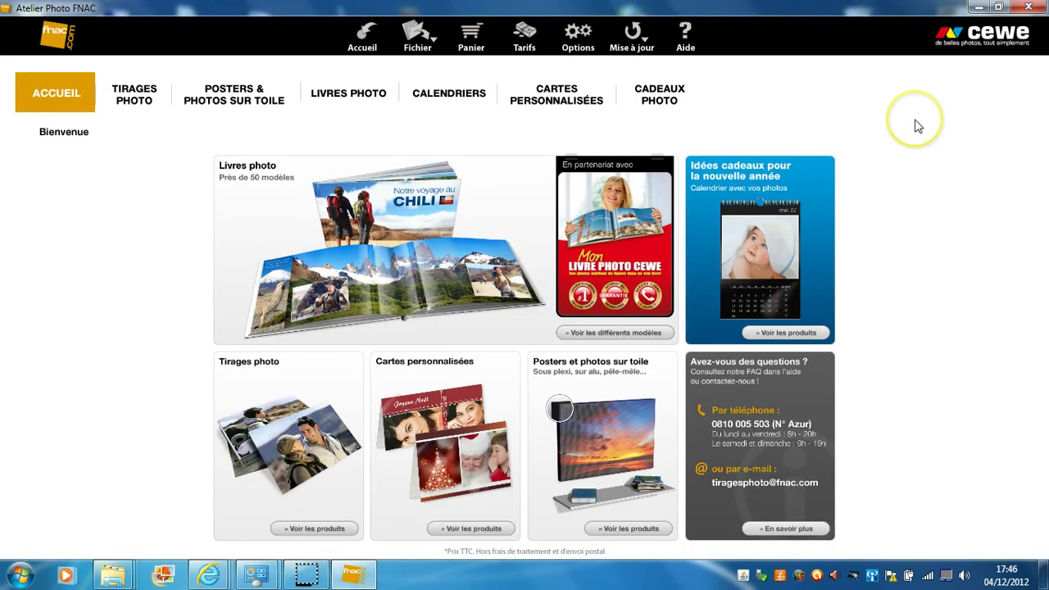
- Reopen the saved project "Mon calendrier 2013.mcf" from the fnac folder in Atelier Photo FNAC
left_click(810, 15)
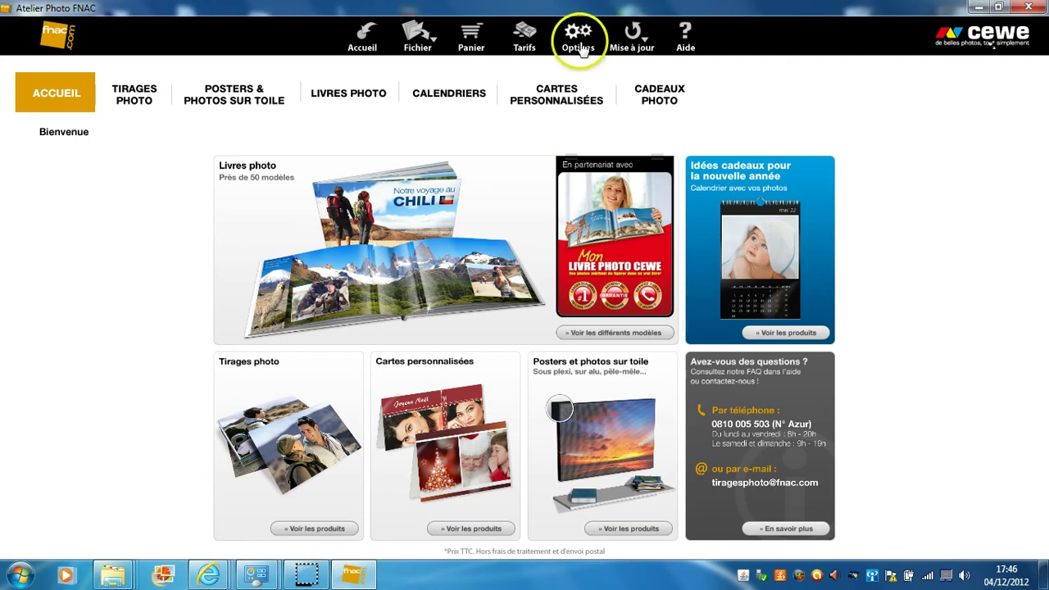
left_click(417, 42)
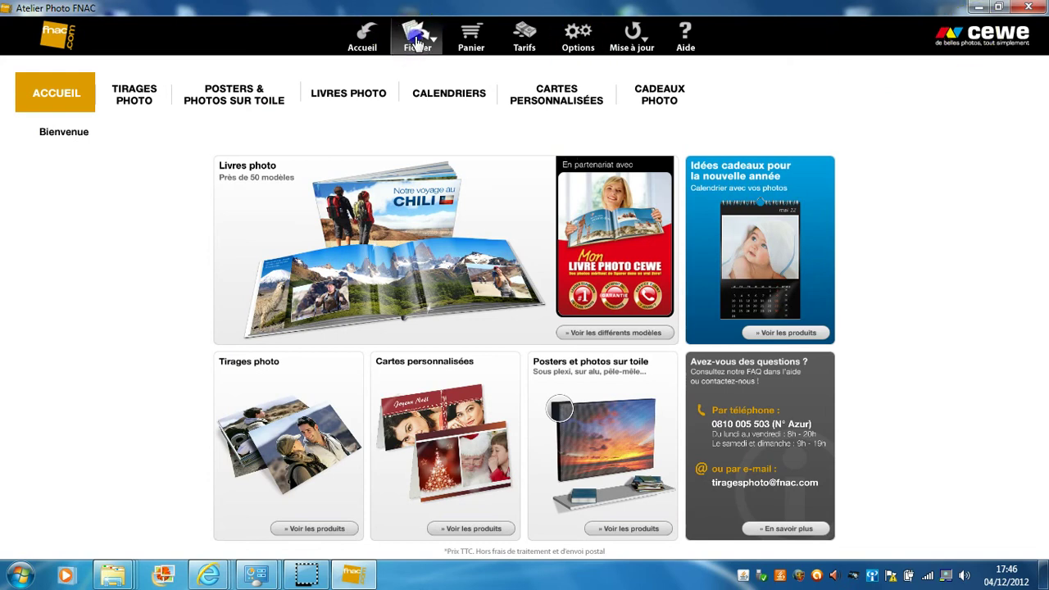
left_click(425, 107)
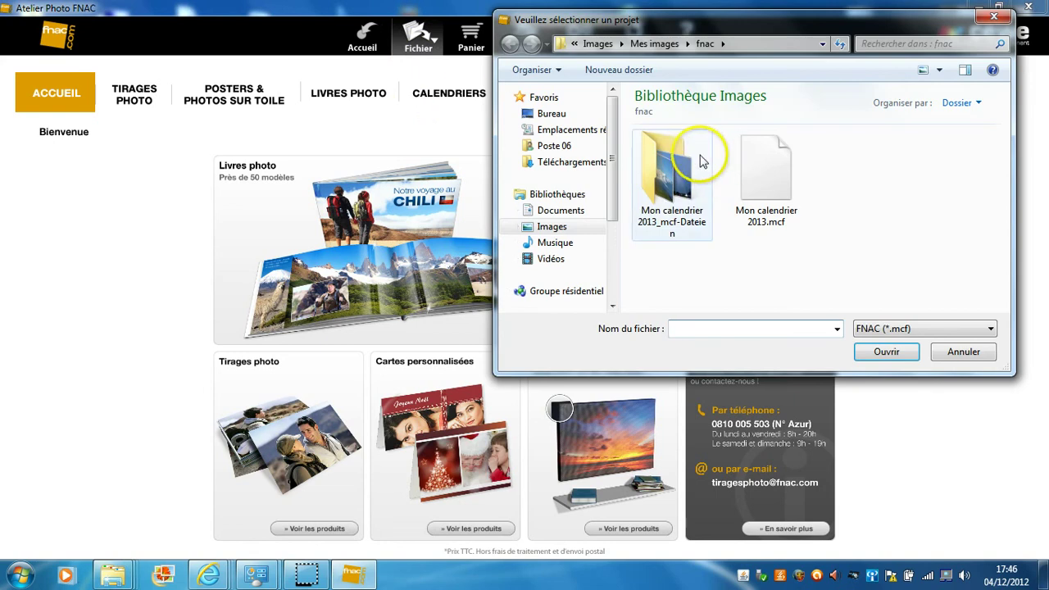
left_click(764, 176)
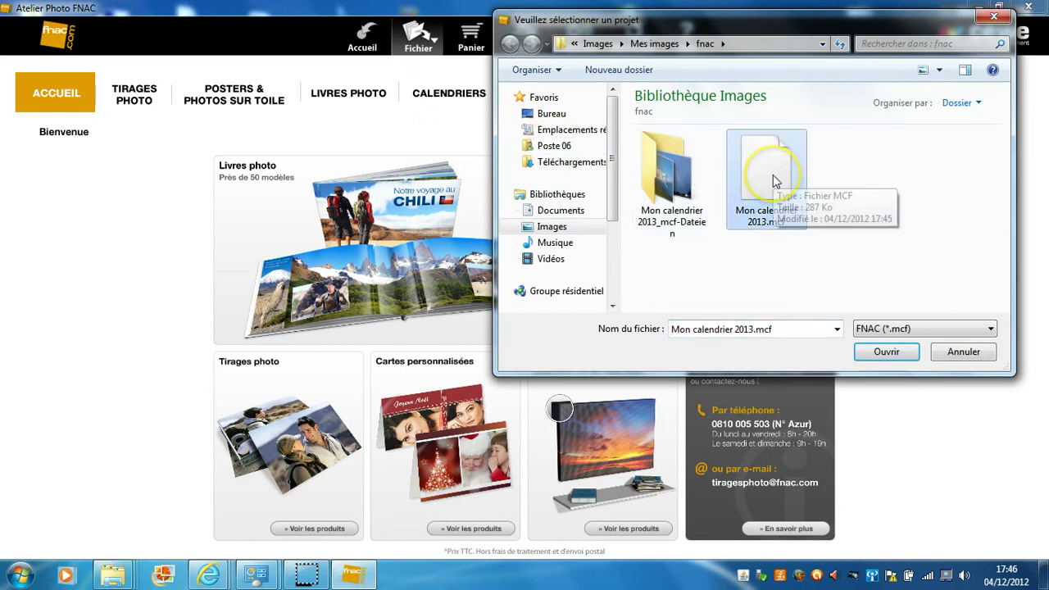
left_click(878, 357)
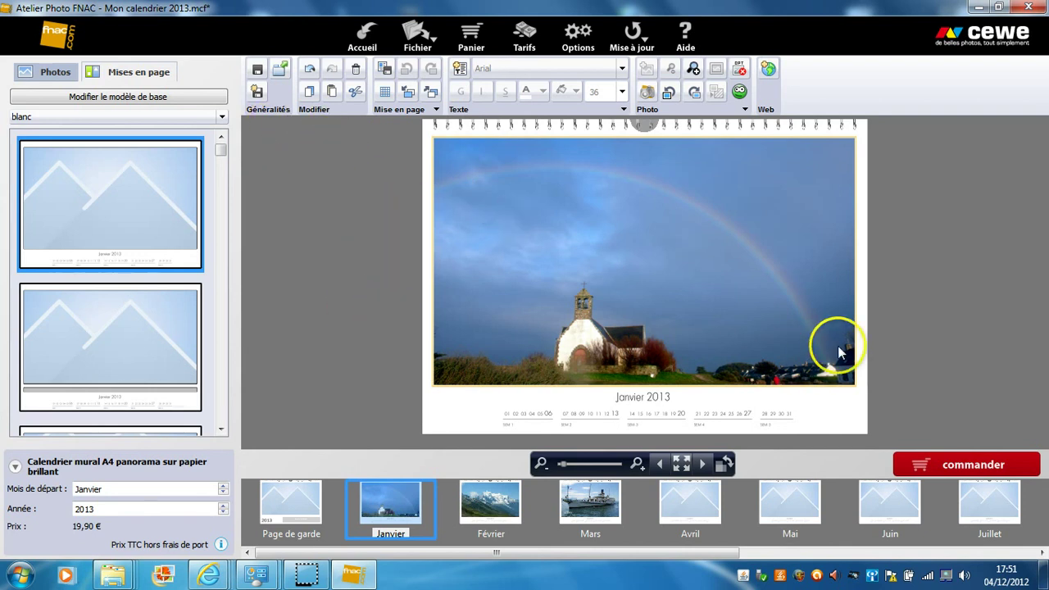
- Apply the single-photo noir layout without a text strip to the Janvier page
left_click(222, 117)
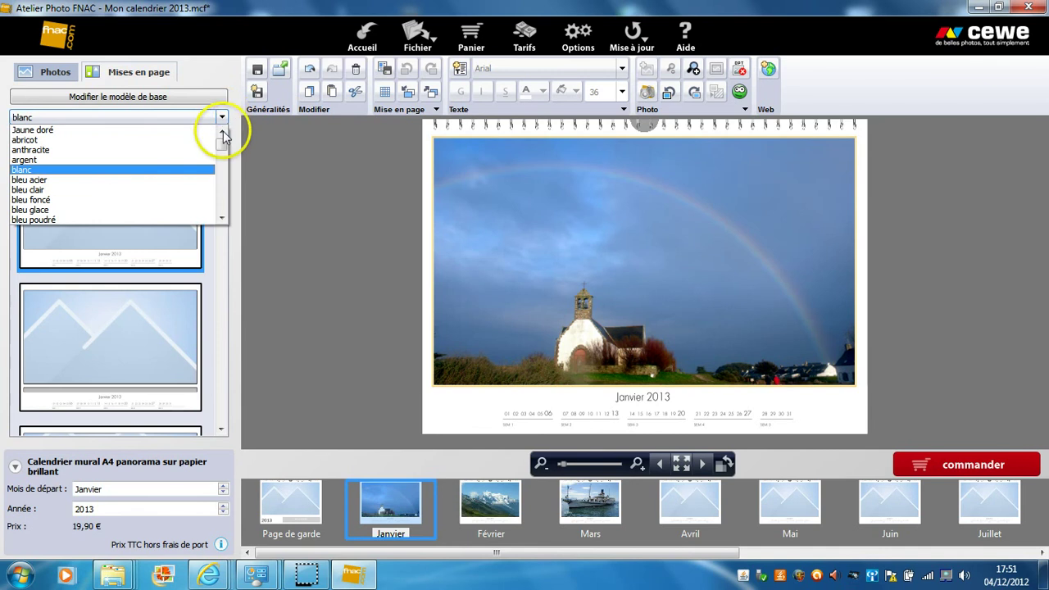
left_click_drag(222, 147, 220, 178)
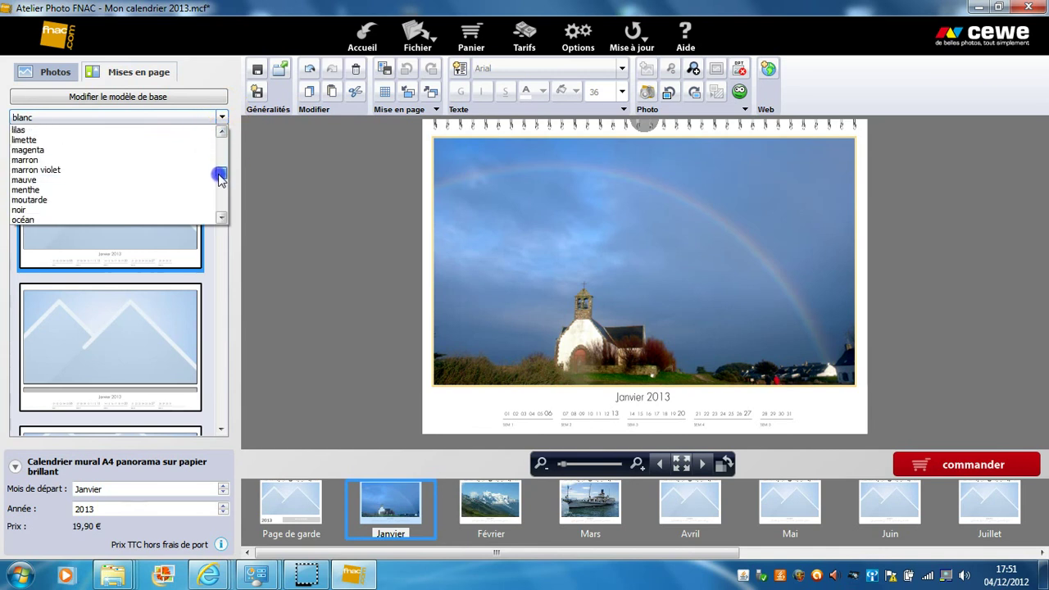
left_click(66, 211)
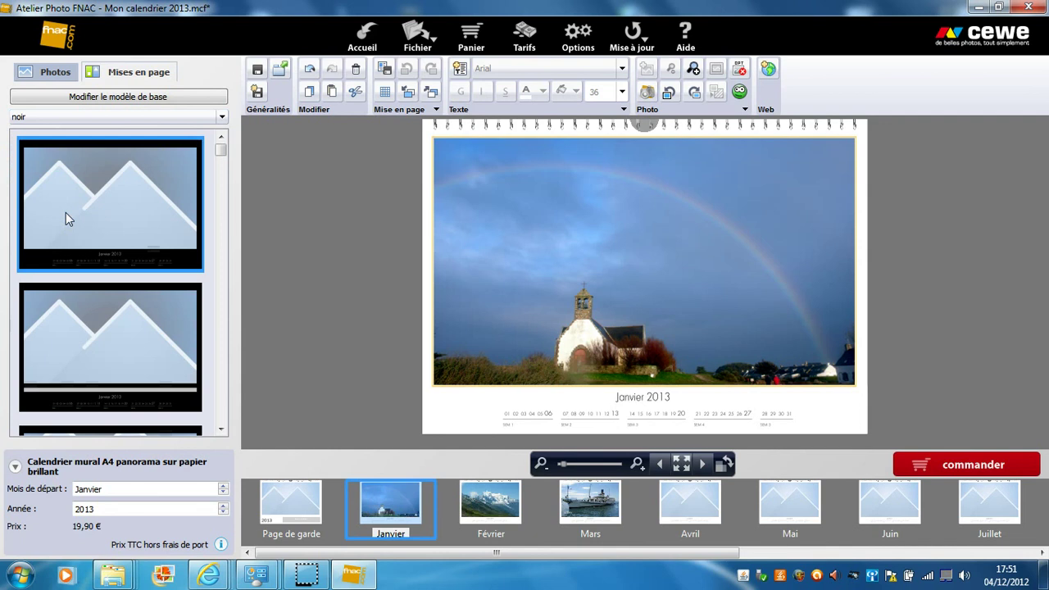
left_click(126, 205)
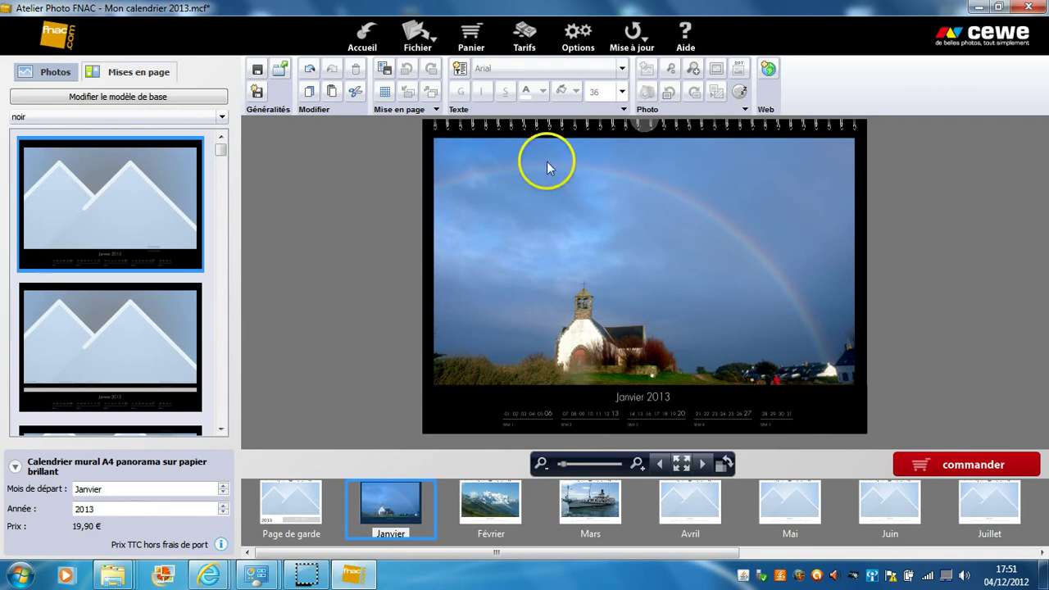
- Select the rainbow photo on the Janvier page and check its print quality indicator
left_click(668, 270)
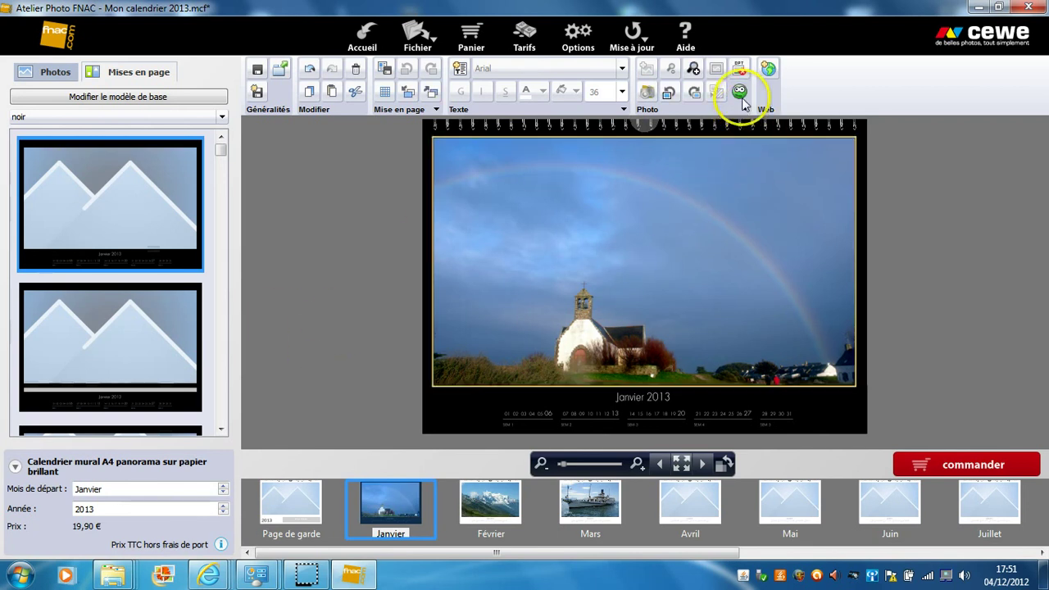
mouse_move(741, 97)
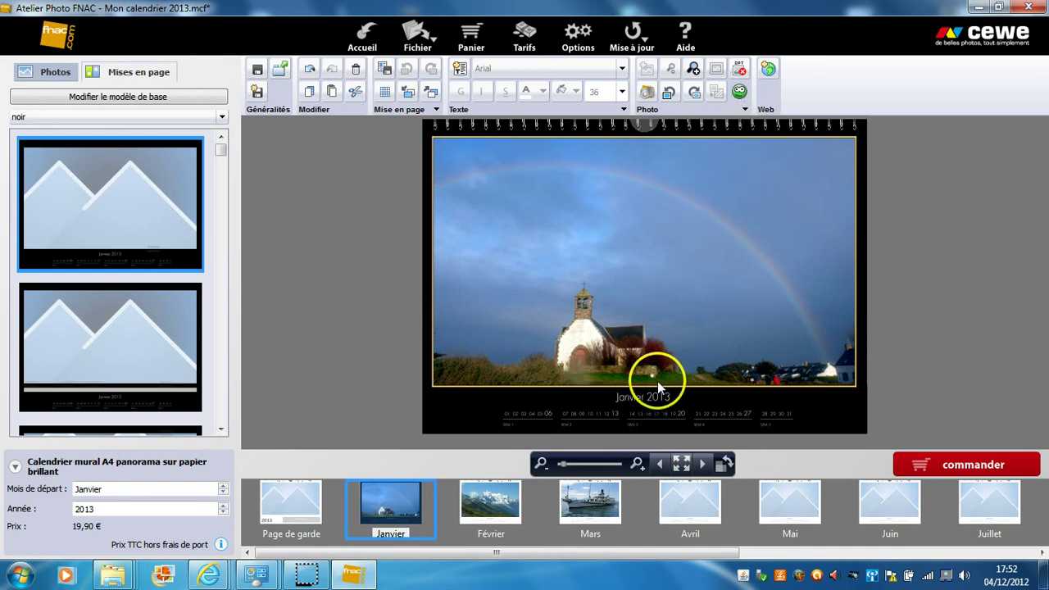
- Place the squirrel photo ecureuil.jpg on the Avril page and check its print quality indicator
left_click(667, 508)
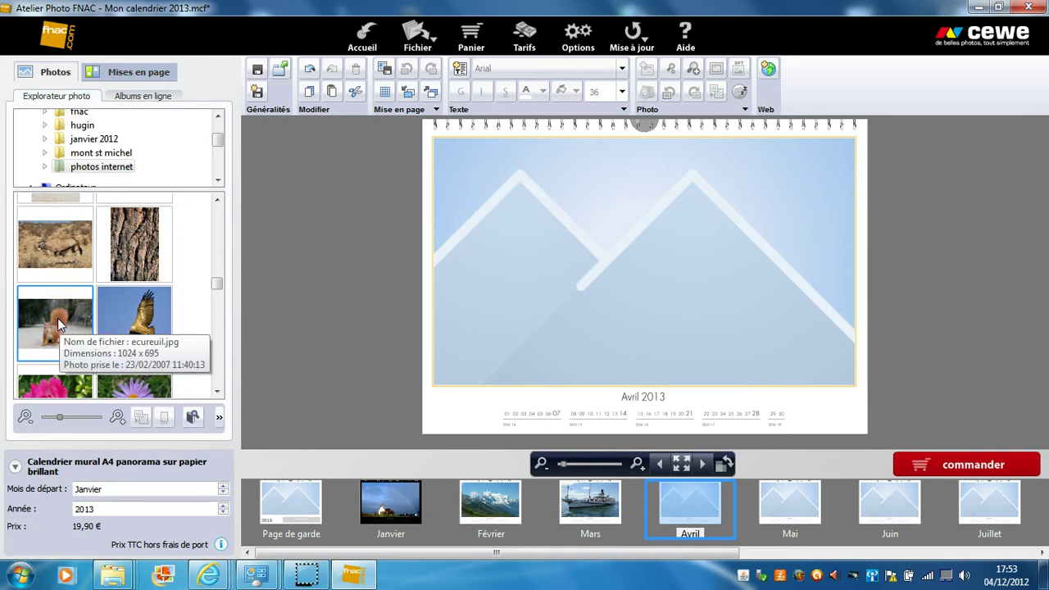
left_click_drag(59, 325, 597, 243)
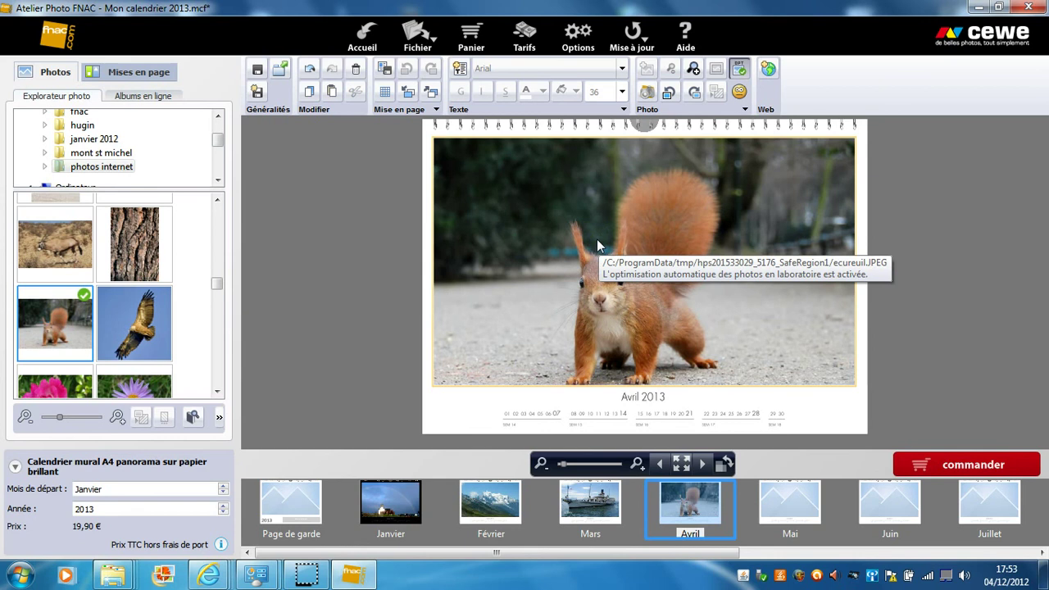
left_click(389, 189)
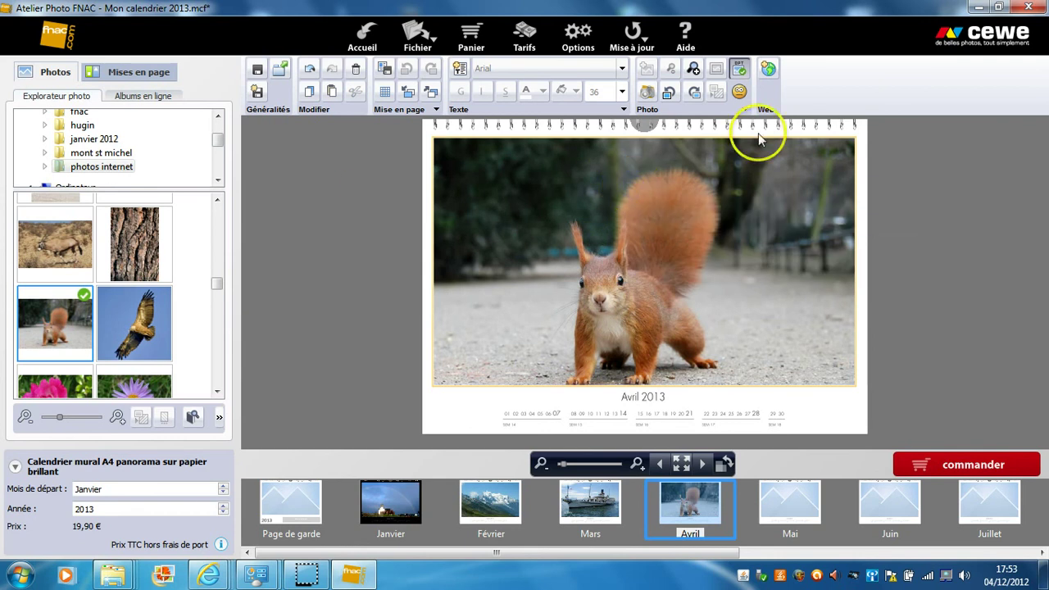
mouse_move(740, 99)
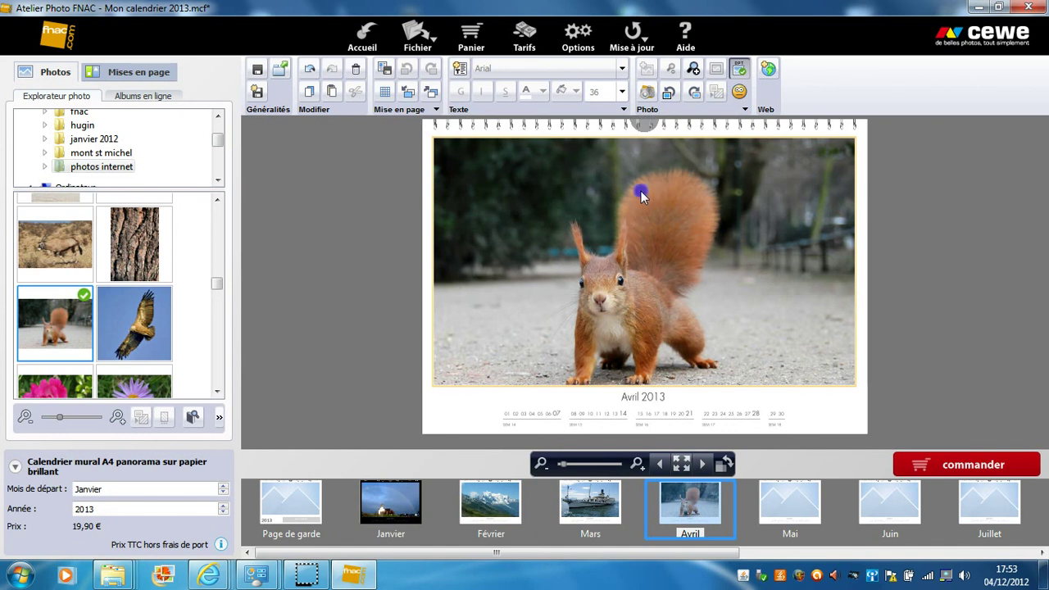
- Remove the squirrel photo from the Avril page and place the oryx photo dsc_1790 in its frame
key("Delete")
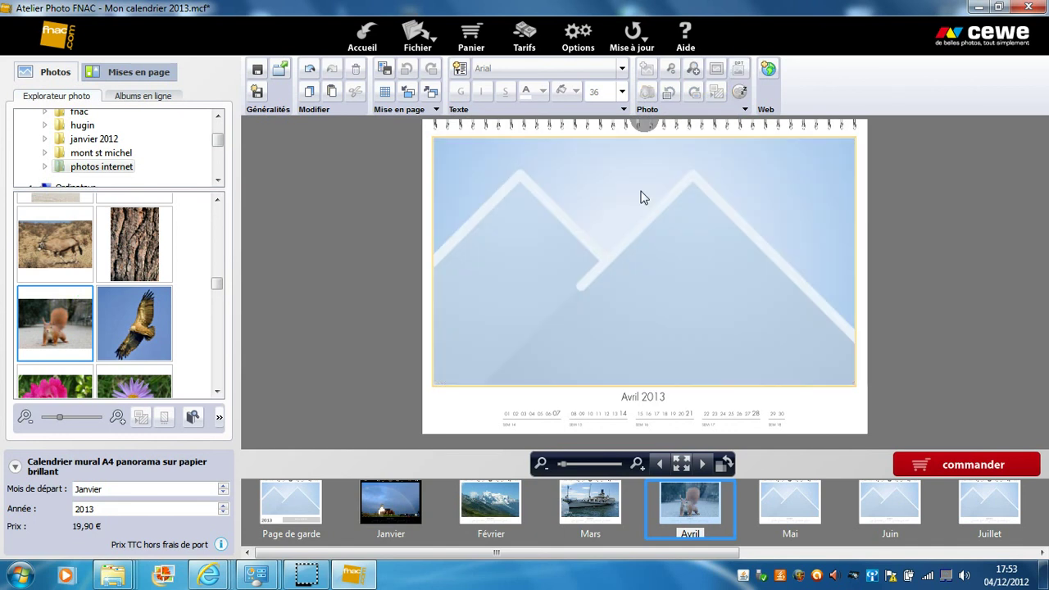
left_click(64, 277)
mouse_move(64, 277)
left_mouse_down()
mouse_move(69, 261)
mouse_move(632, 260)
left_mouse_up()
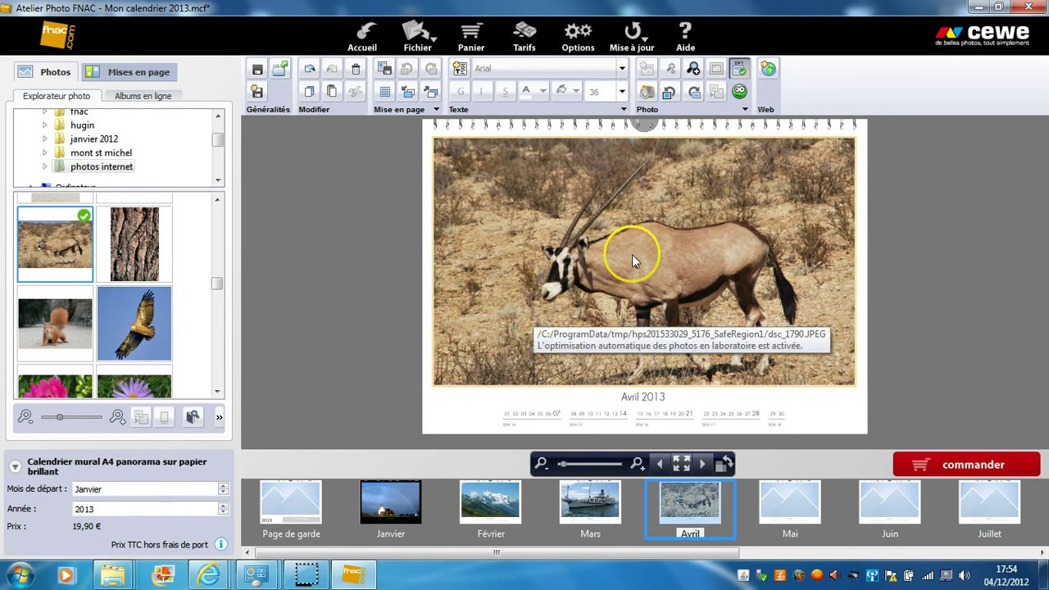
- Open the Avril oryx photo in the photo editor and review the colour adjustment, standard, art and distortion effects
double_click(755, 190)
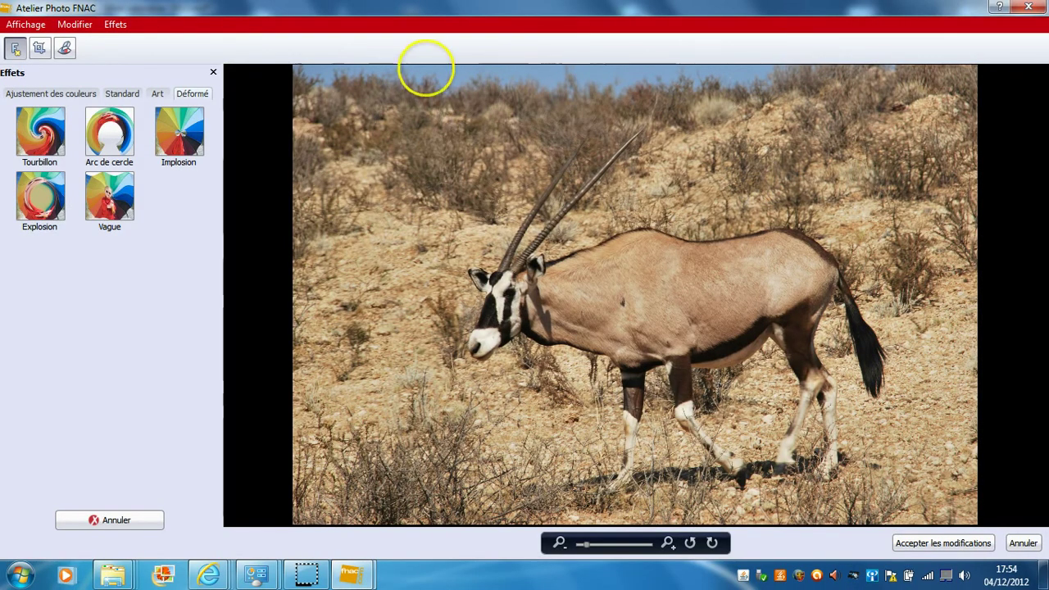
left_click(58, 94)
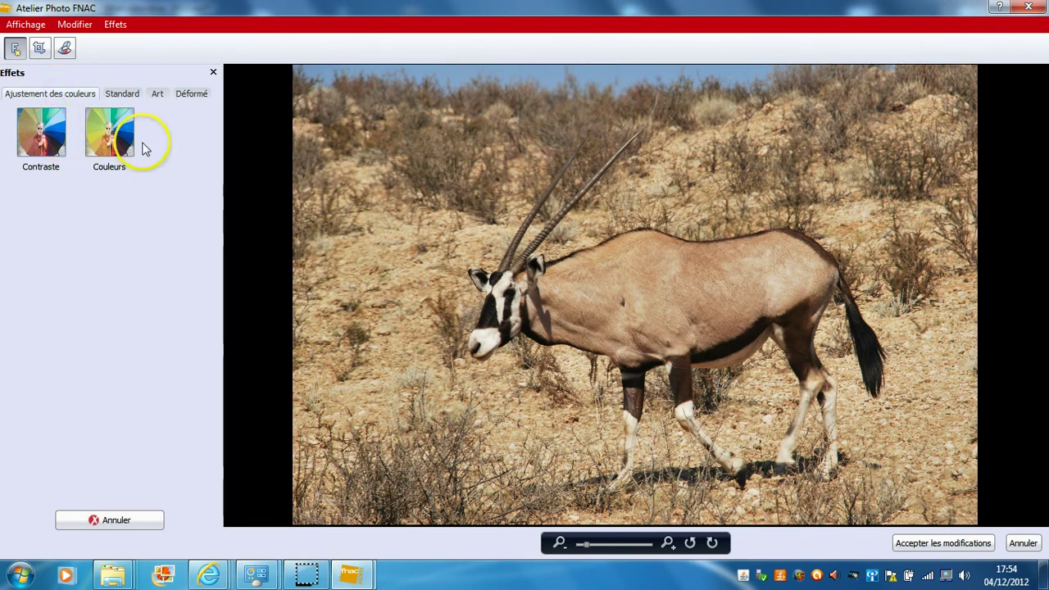
left_click(121, 94)
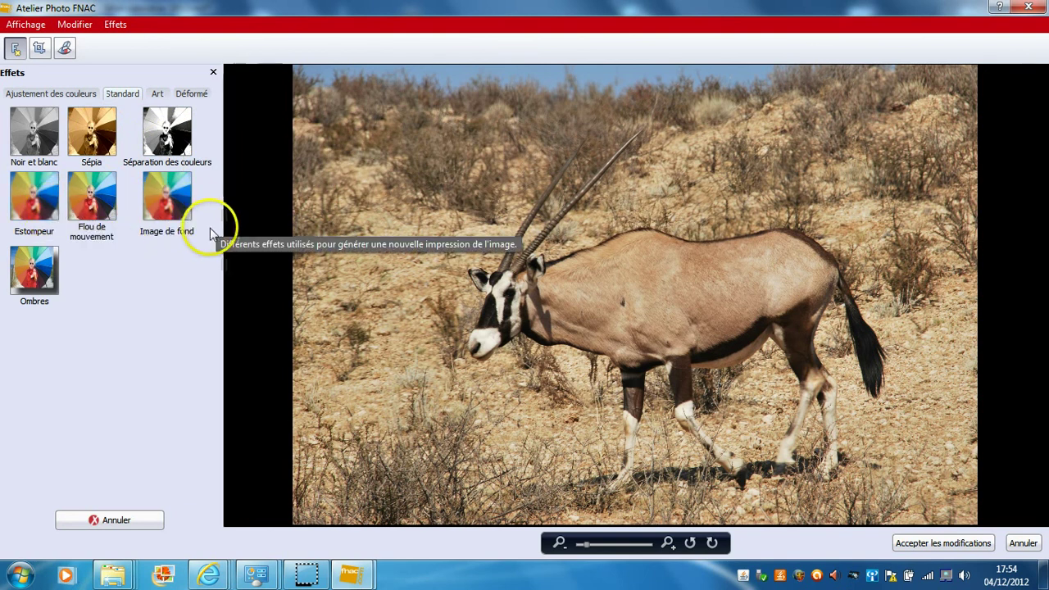
left_click(157, 93)
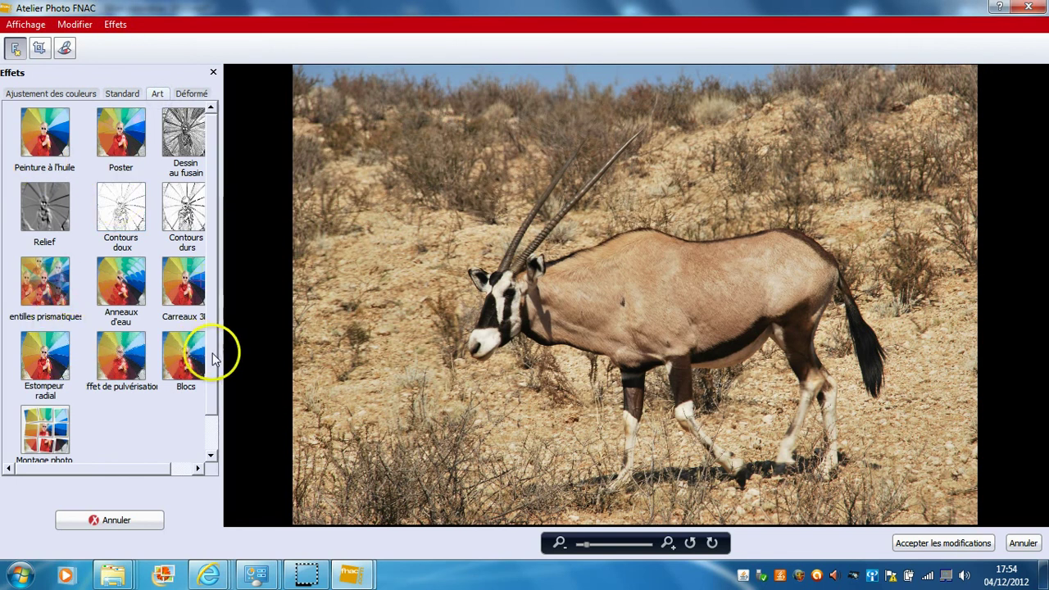
left_click_drag(211, 358, 209, 330)
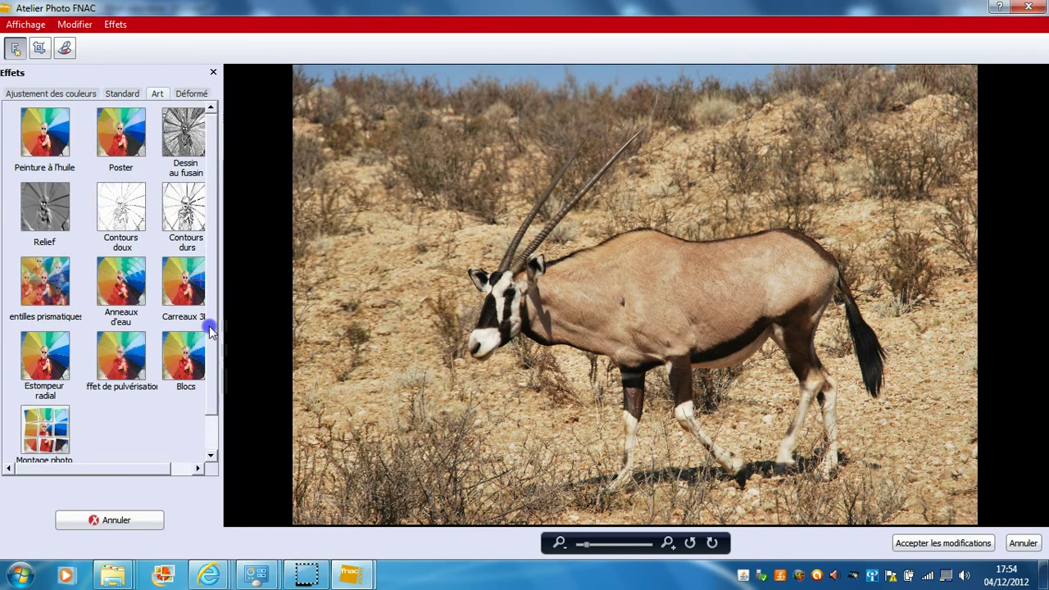
left_click(191, 94)
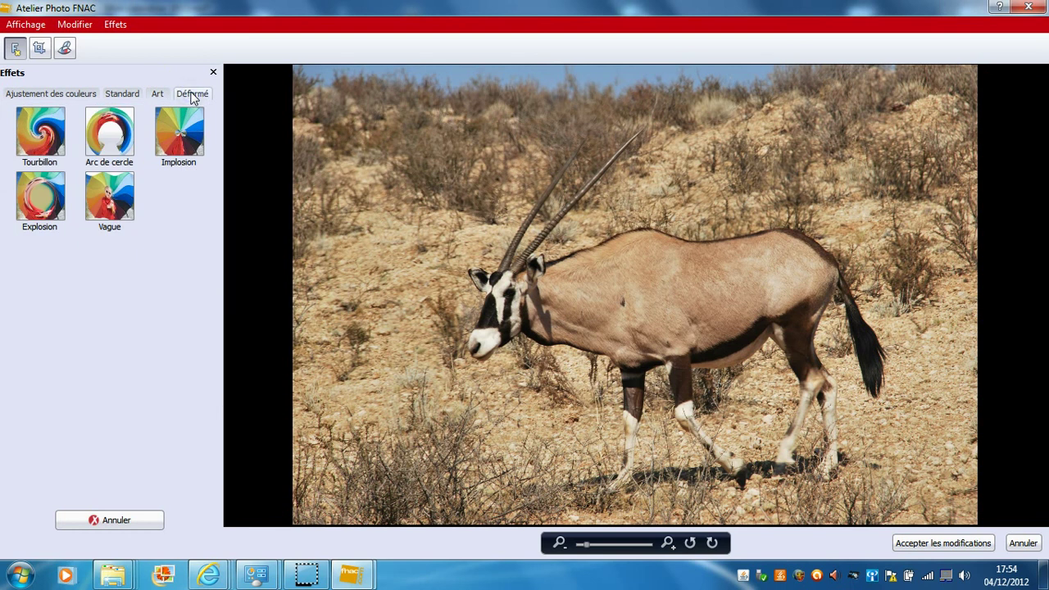
left_click(785, 506)
left_click(1007, 537)
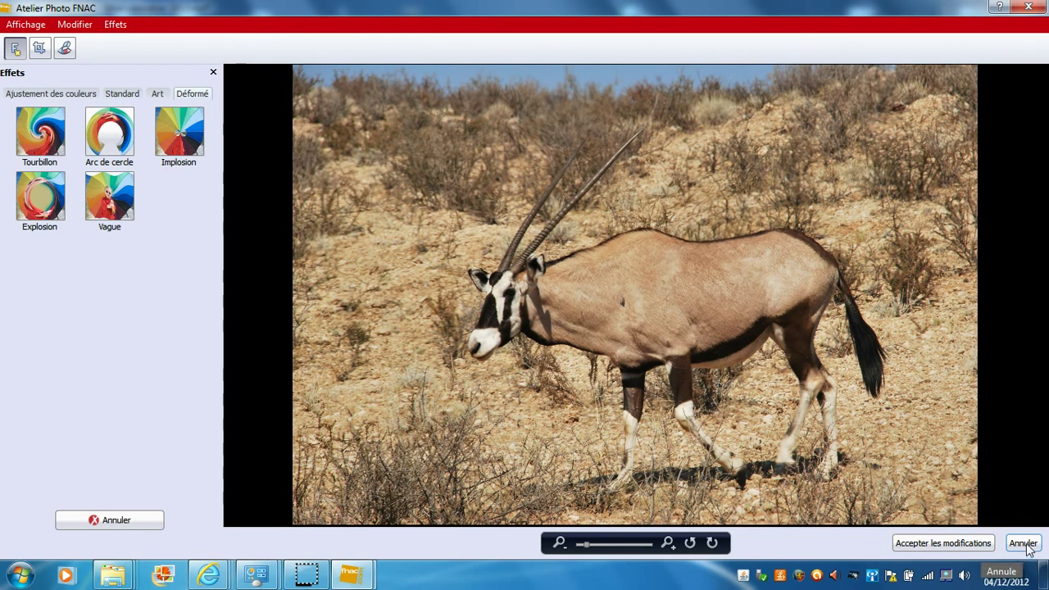
- Review the photo editor's crop and alignment options and red-eye correction, and leave the editor without saving changes
left_click(39, 49)
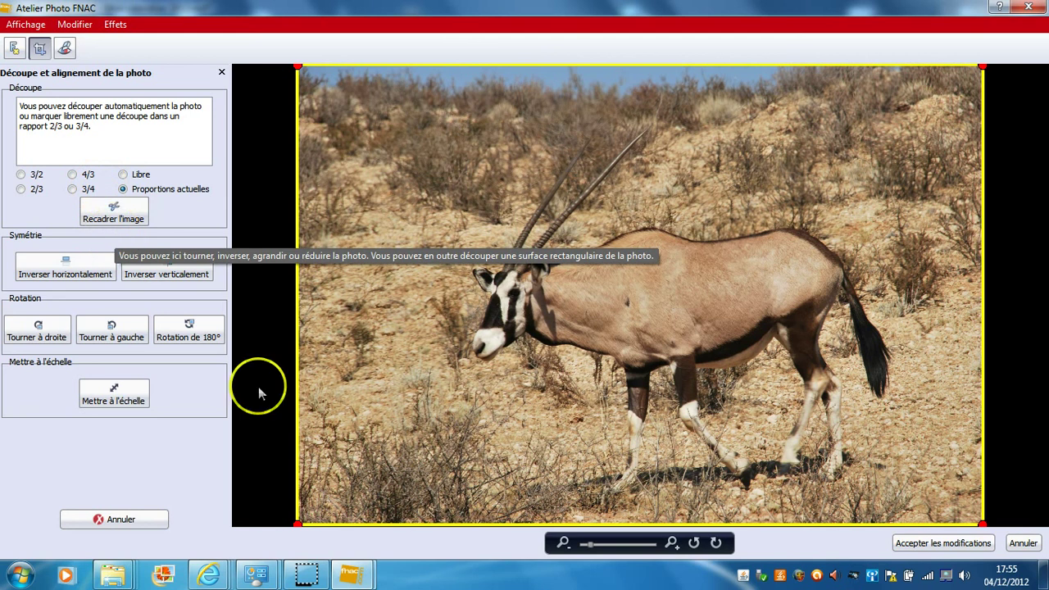
left_click(65, 49)
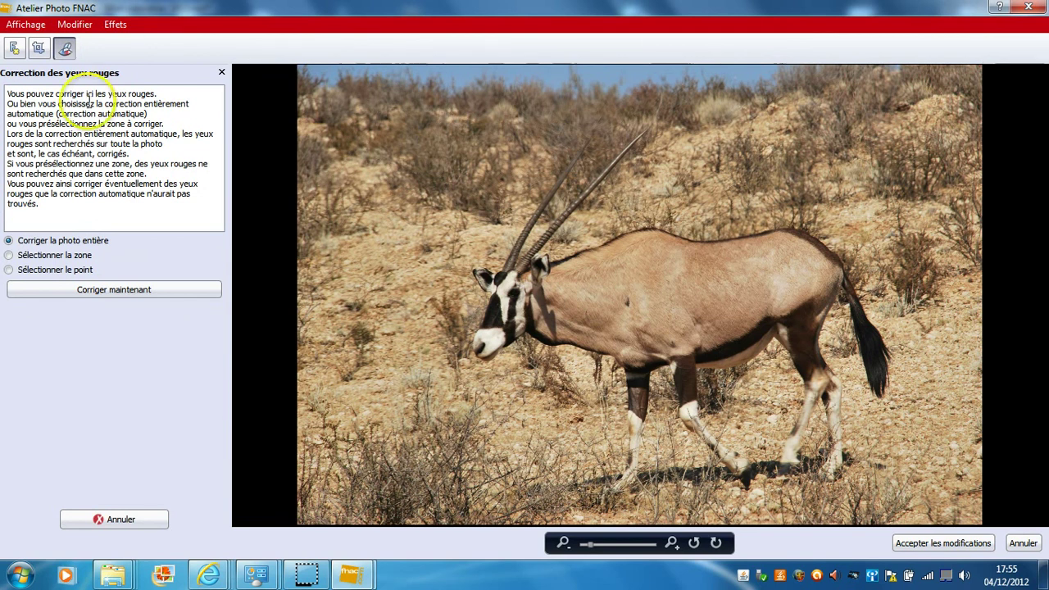
left_click(1024, 544)
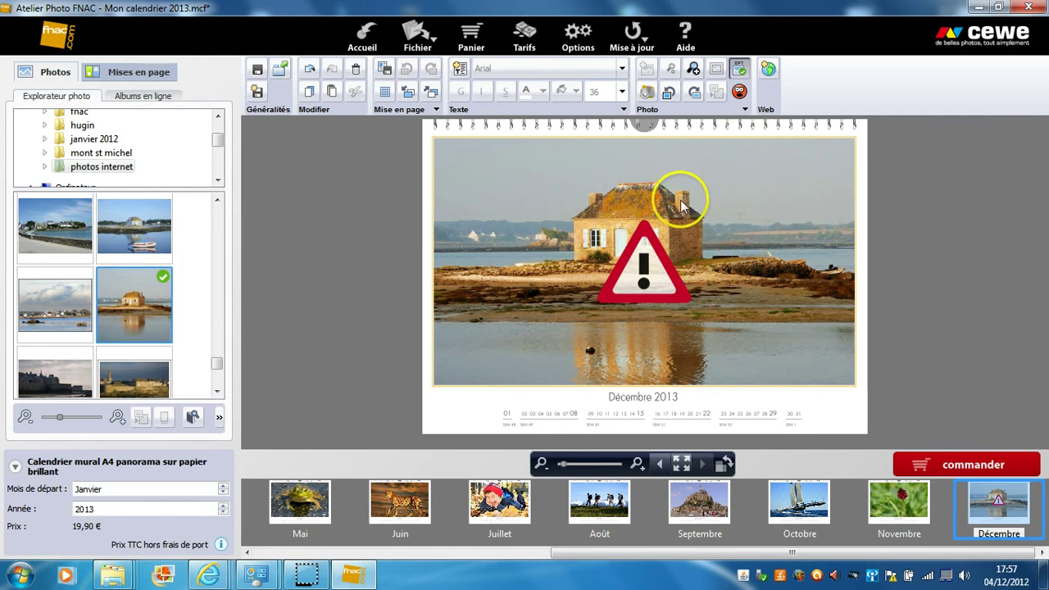
- View the Décembre page's stone house photo in the photo editor and leave without saving changes
mouse_move(663, 199)
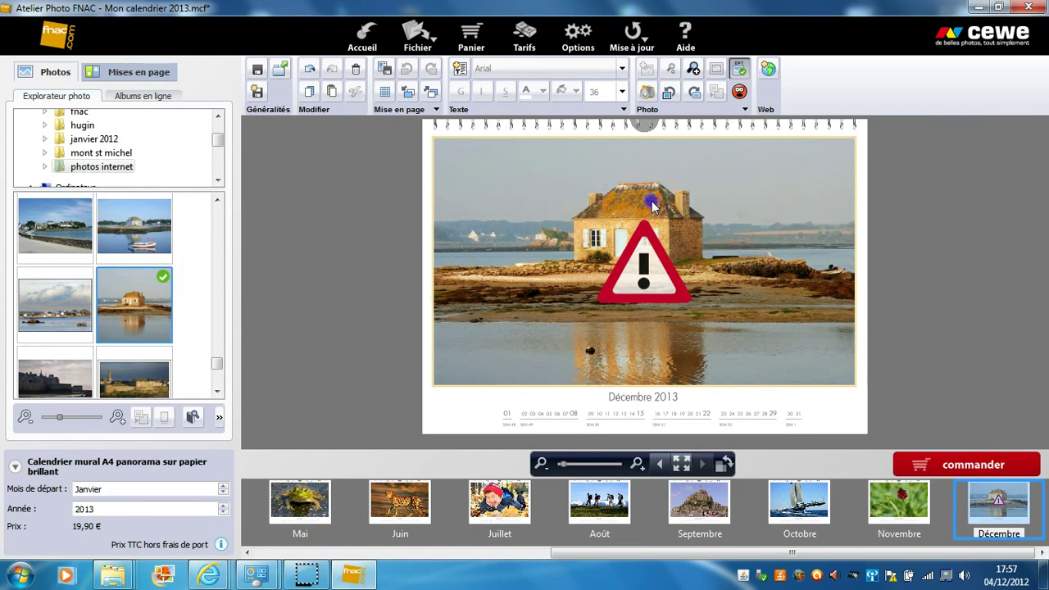
double_click(651, 205)
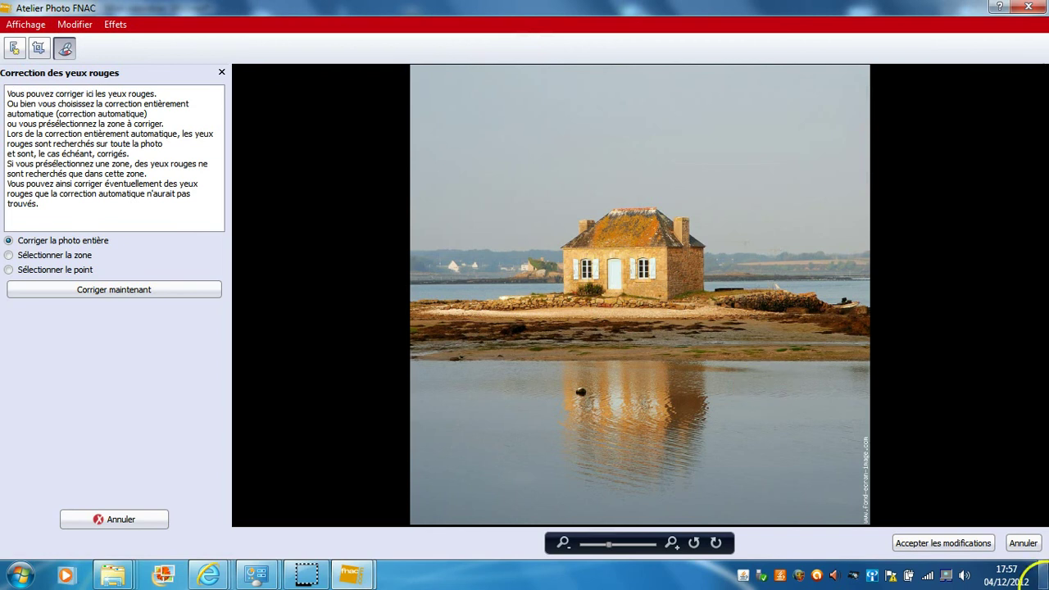
left_click(1026, 544)
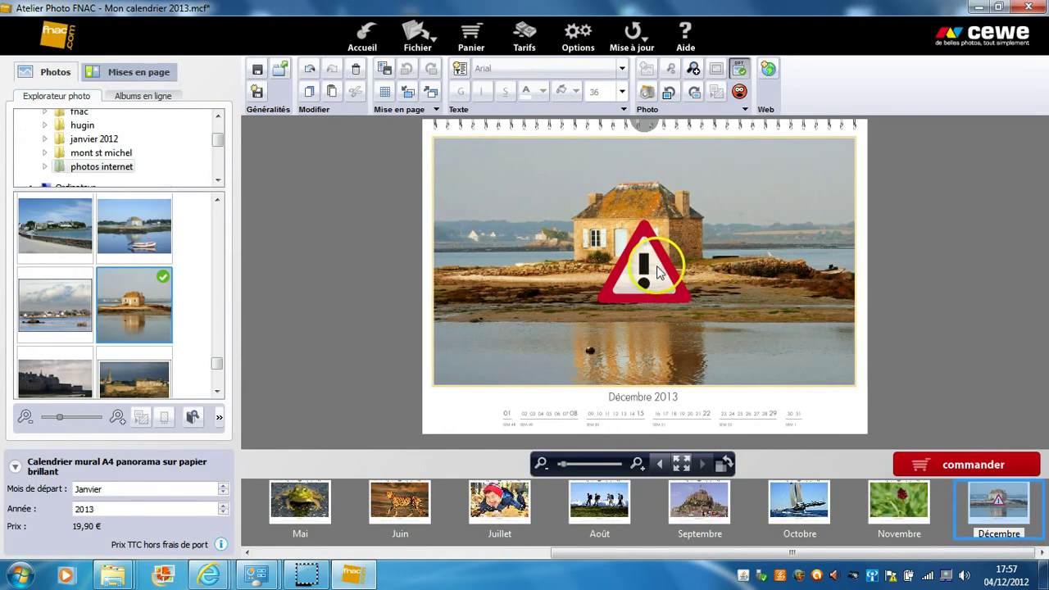
- Delete the stone house photo from the Décembre page and place the photo of the cow by the lake instead
mouse_move(742, 218)
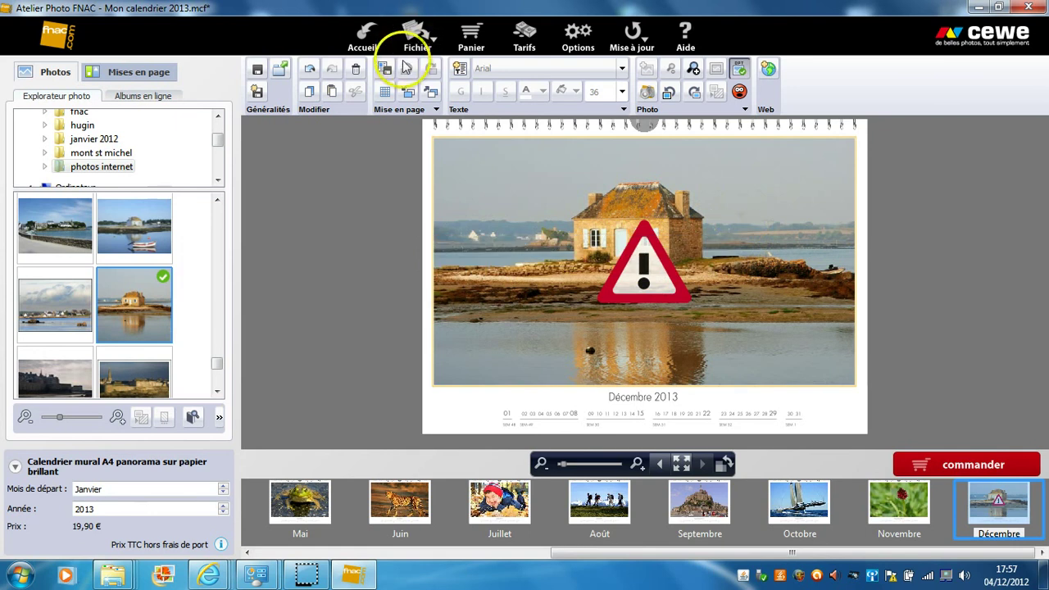
left_click(356, 74)
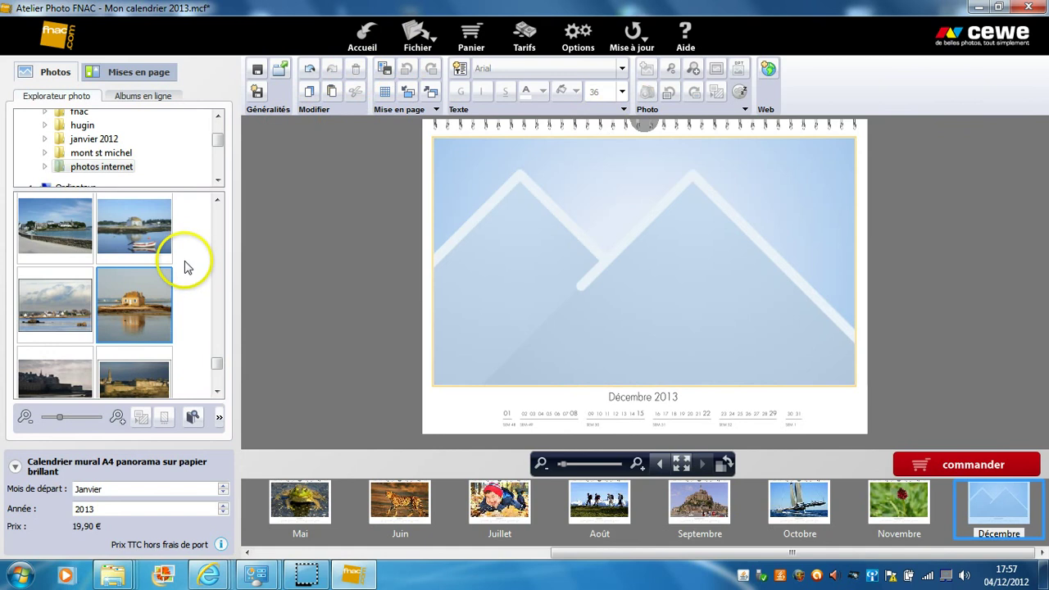
left_click_drag(217, 363, 215, 375)
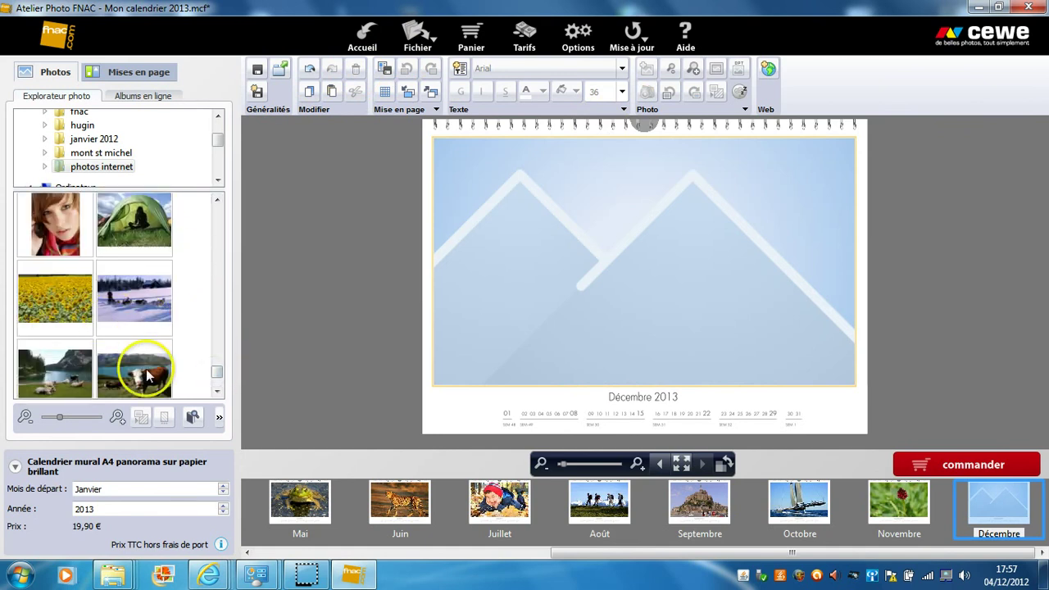
left_click_drag(140, 368, 503, 269)
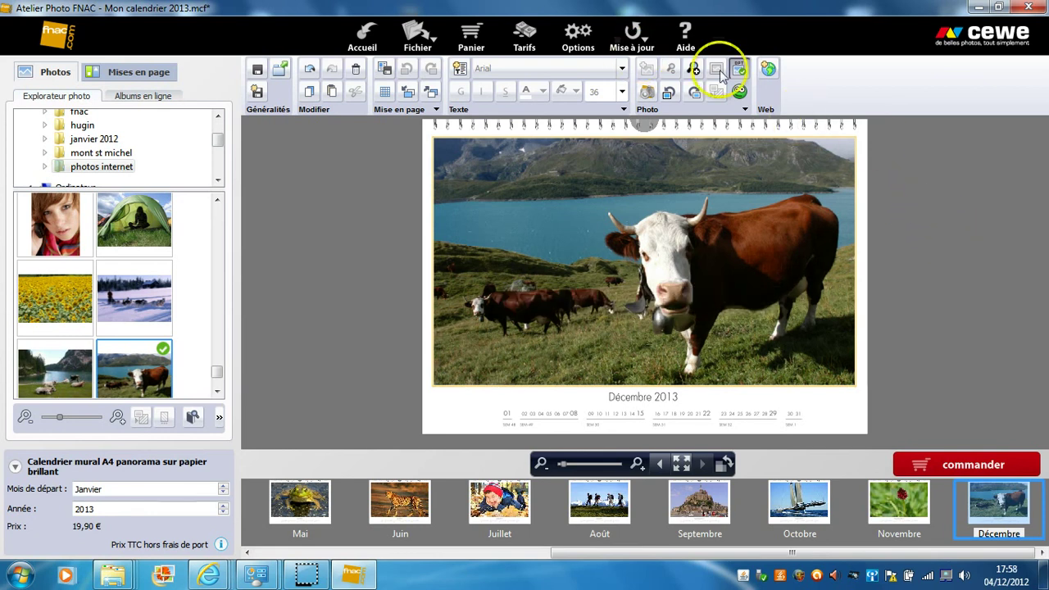
- Try enlarging the cow photo within its Décembre frame and reduce it back to its original zoom
left_click(693, 91)
left_click(694, 69)
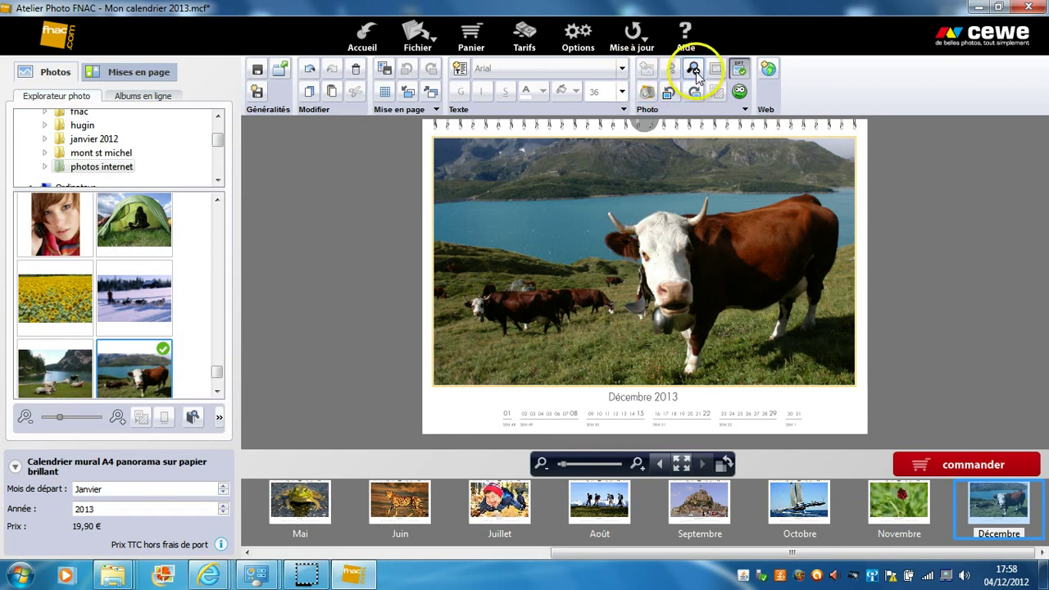
left_click(694, 70)
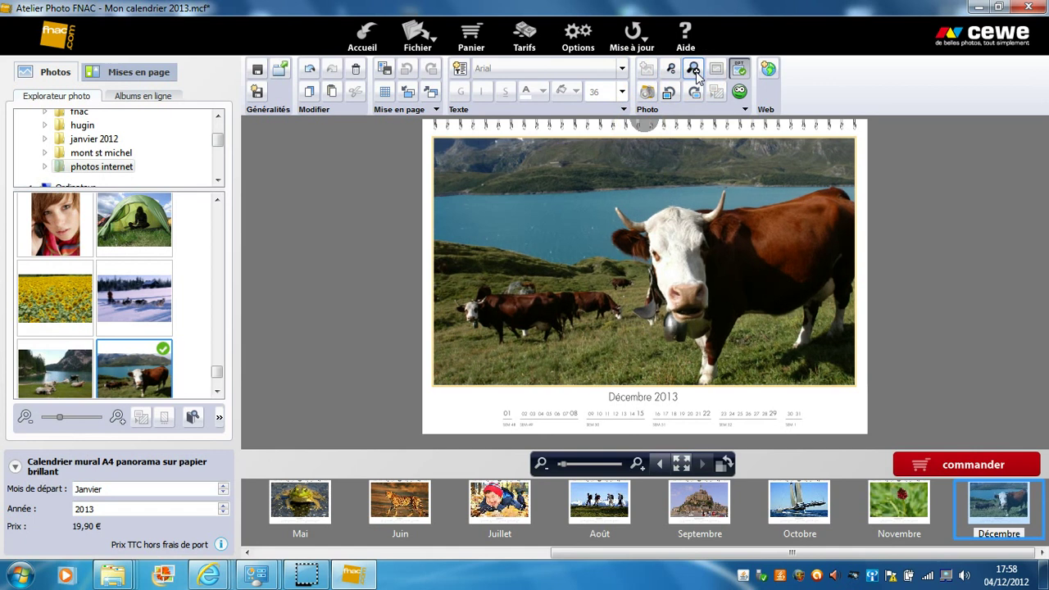
left_click(672, 71)
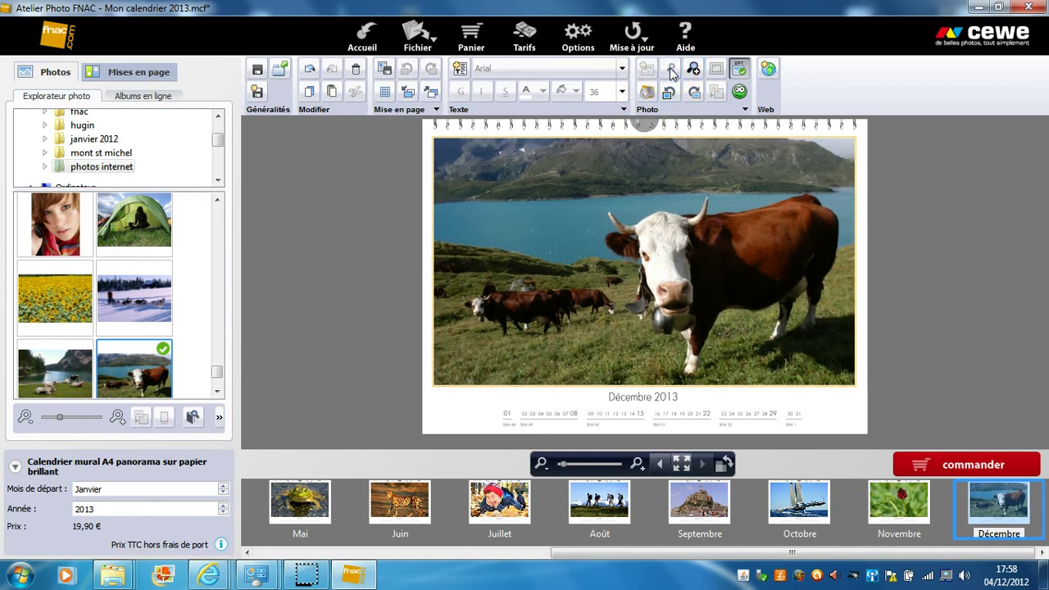
left_click(647, 92)
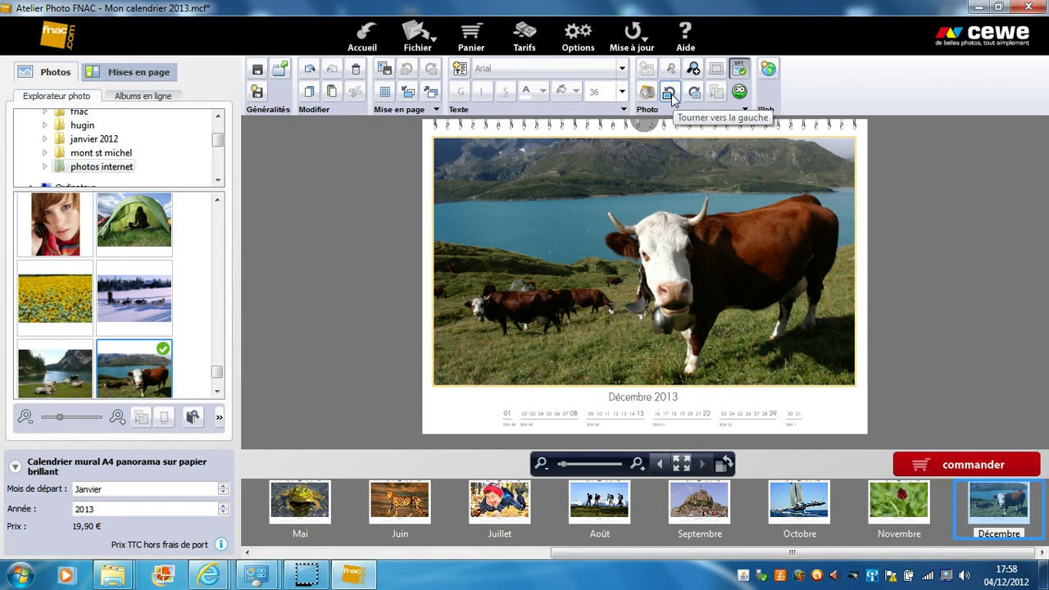
left_click(743, 75)
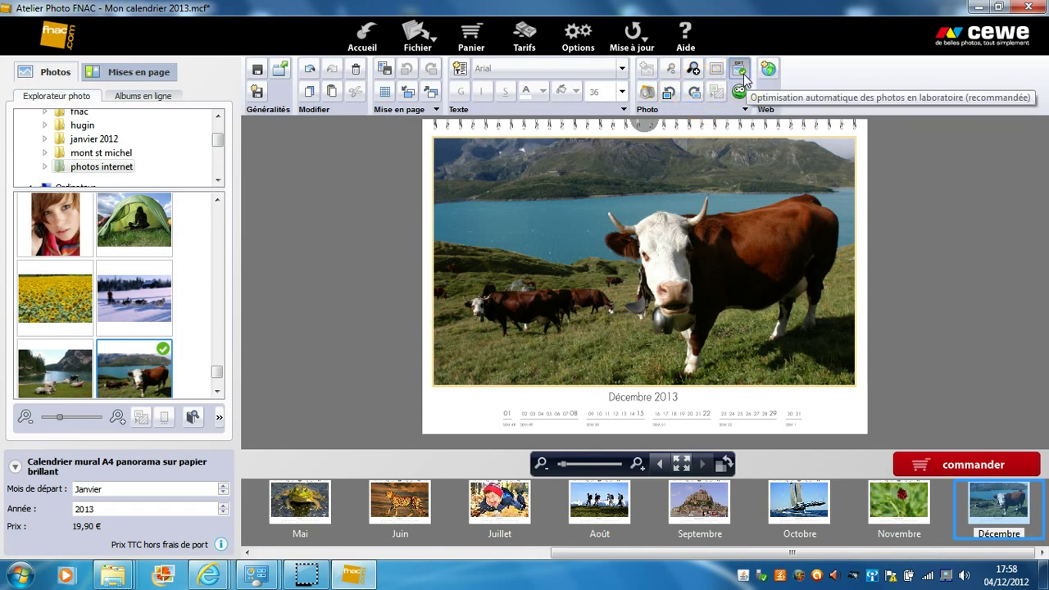
- Open the Internet download of photos and texts, set the search keyword to "paris" and choose Wikipedia GeoNames as the source
left_click(768, 74)
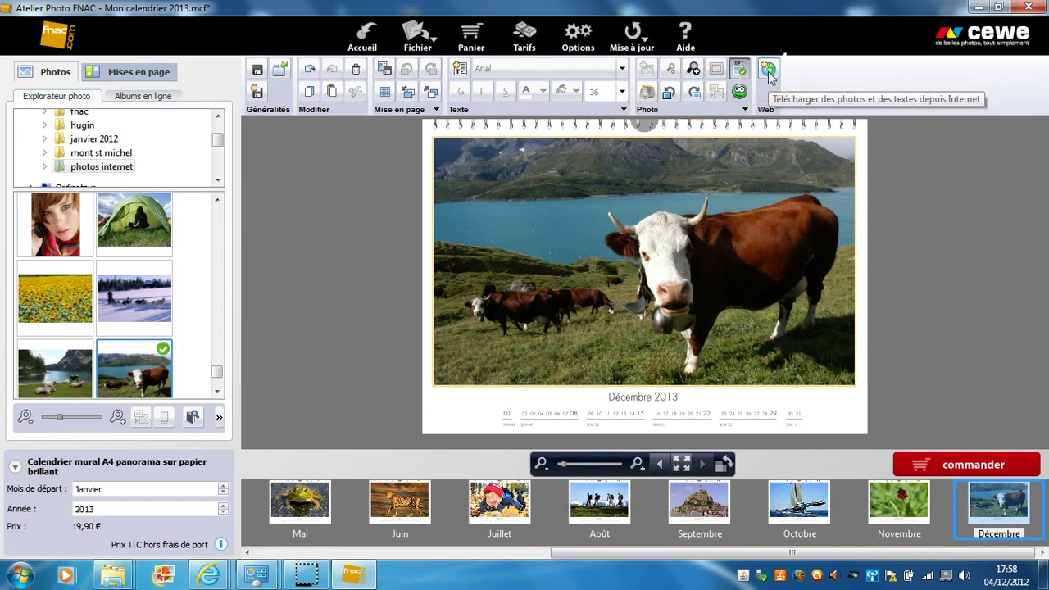
left_click(768, 72)
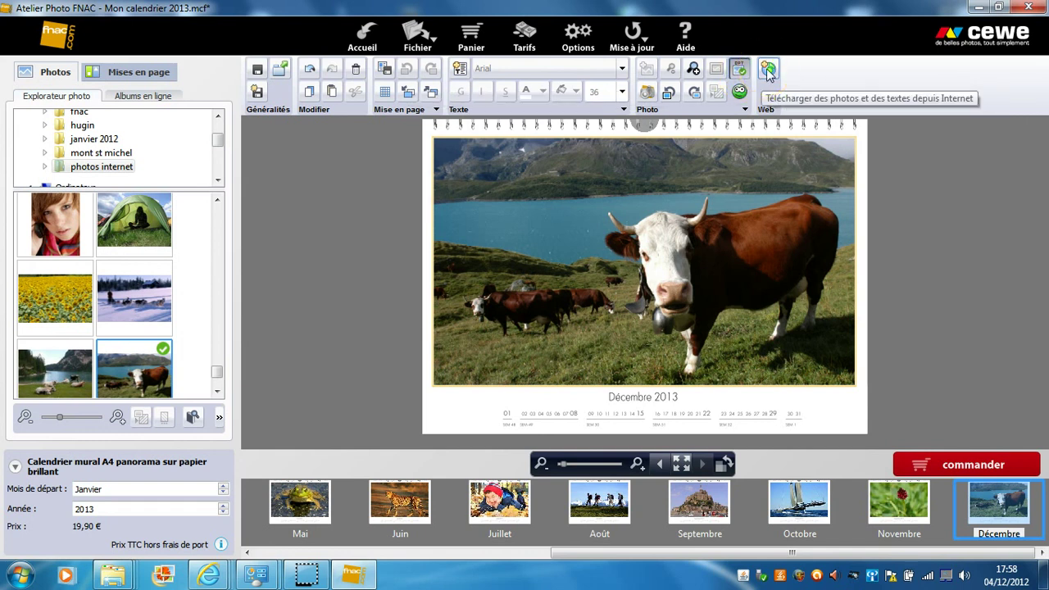
left_click(768, 72)
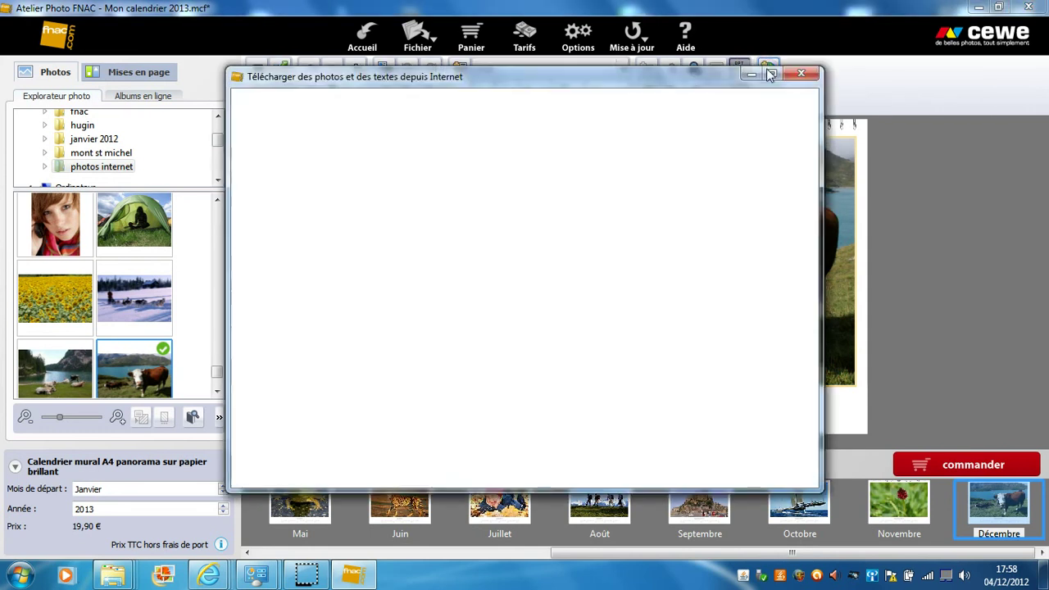
left_click(764, 74)
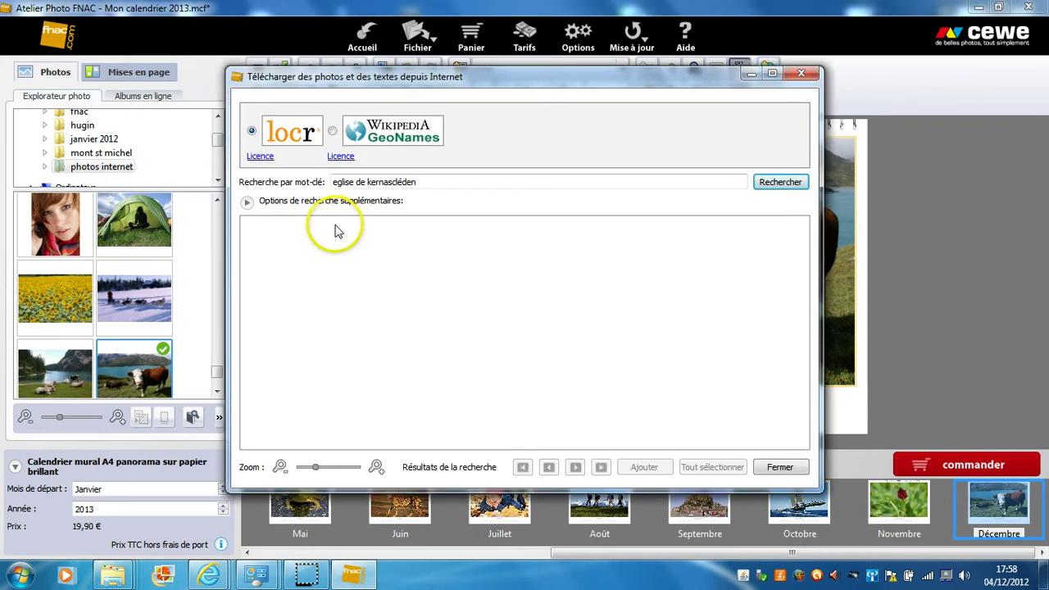
left_click(419, 183)
left_click_drag(420, 183, 258, 181)
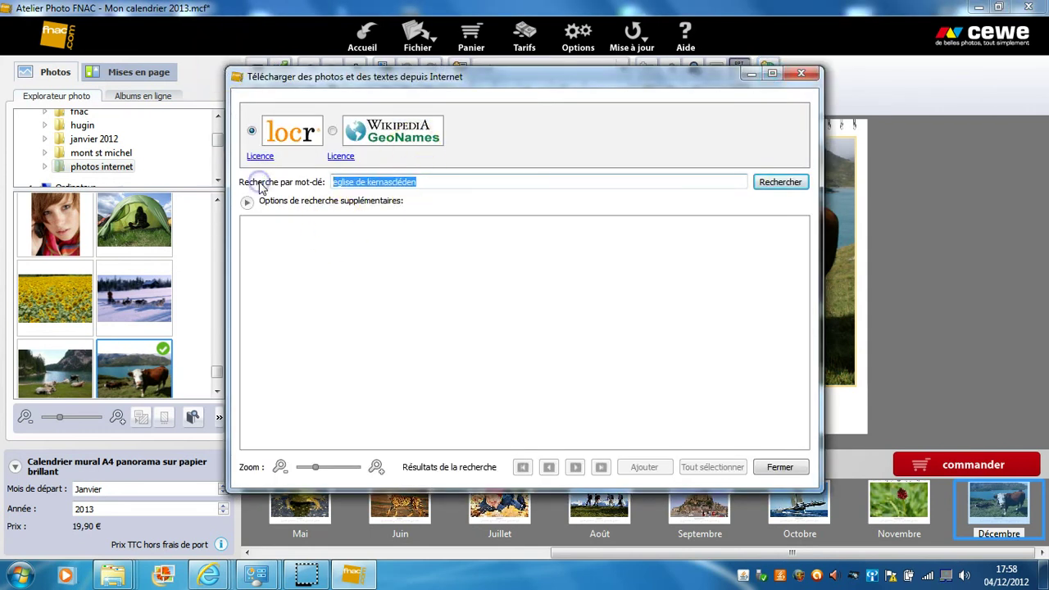
key("BackSpace")
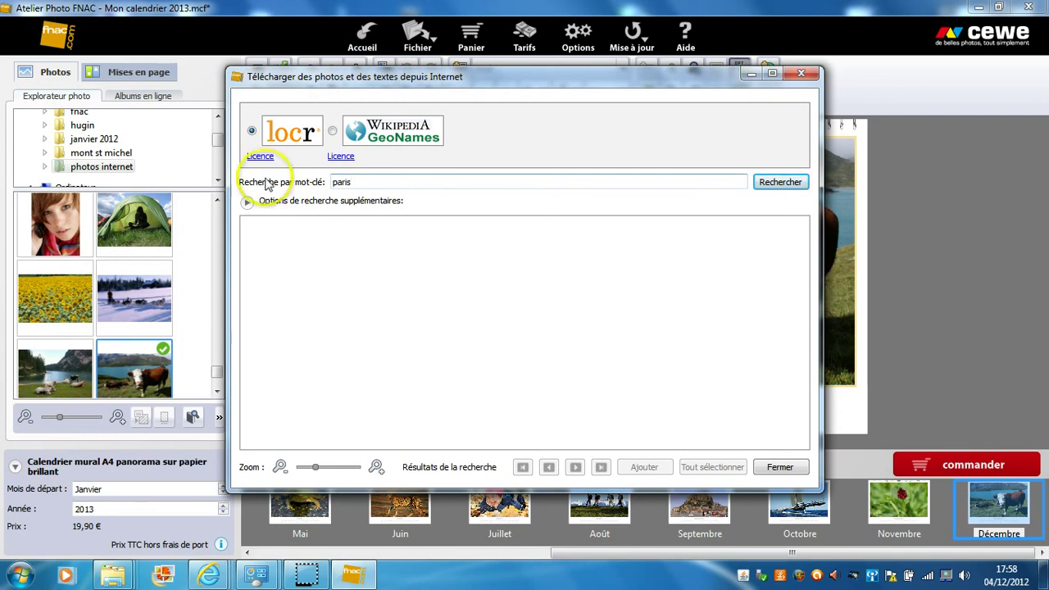
left_click(332, 132)
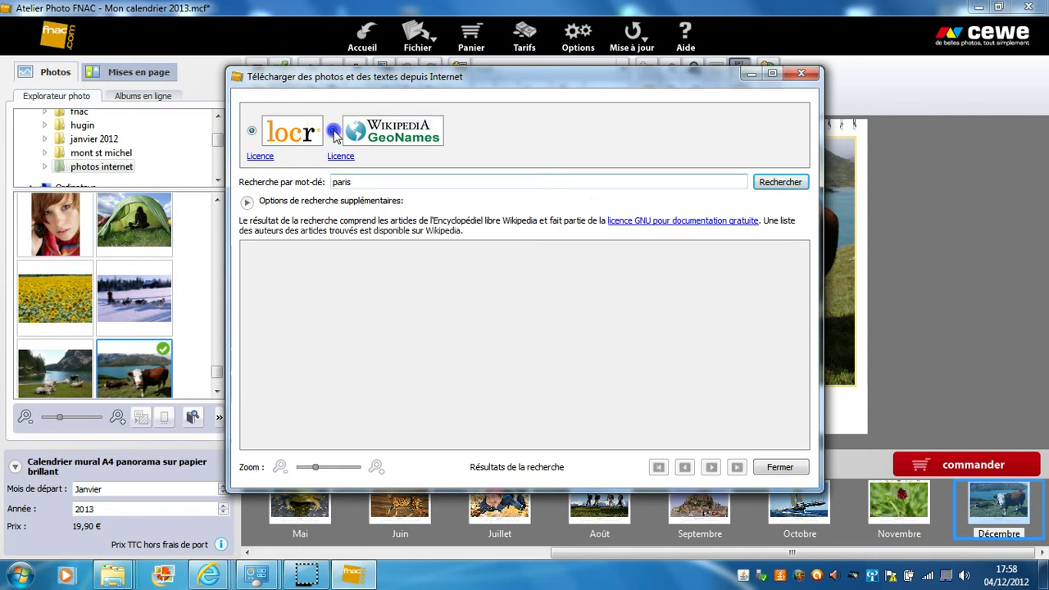
- Search Wikipedia GeoNames for "paris", look through the article results and close the Internet download window
left_click(787, 183)
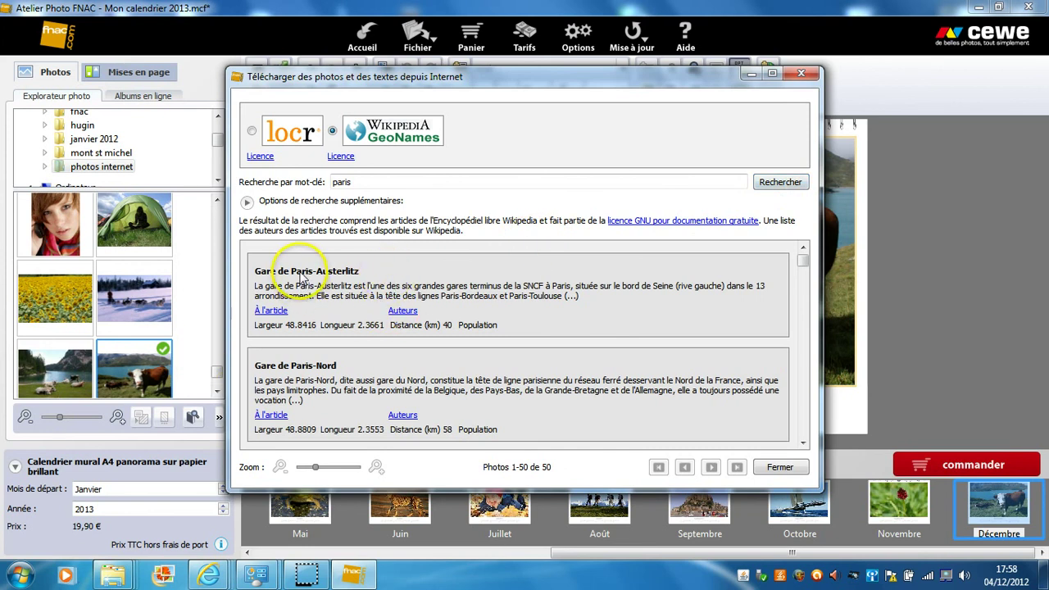
double_click(322, 297)
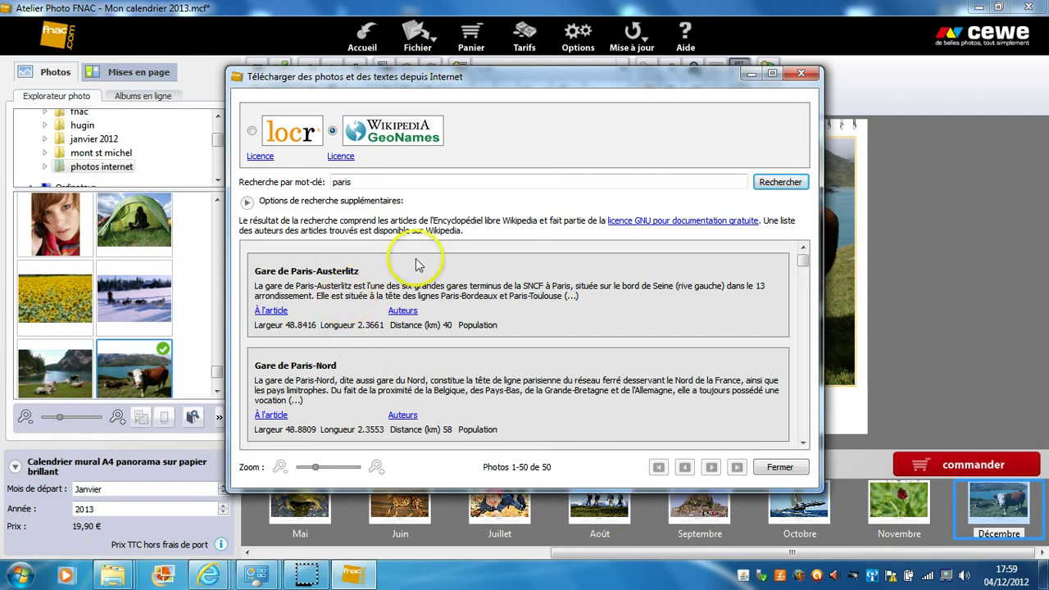
left_click(801, 75)
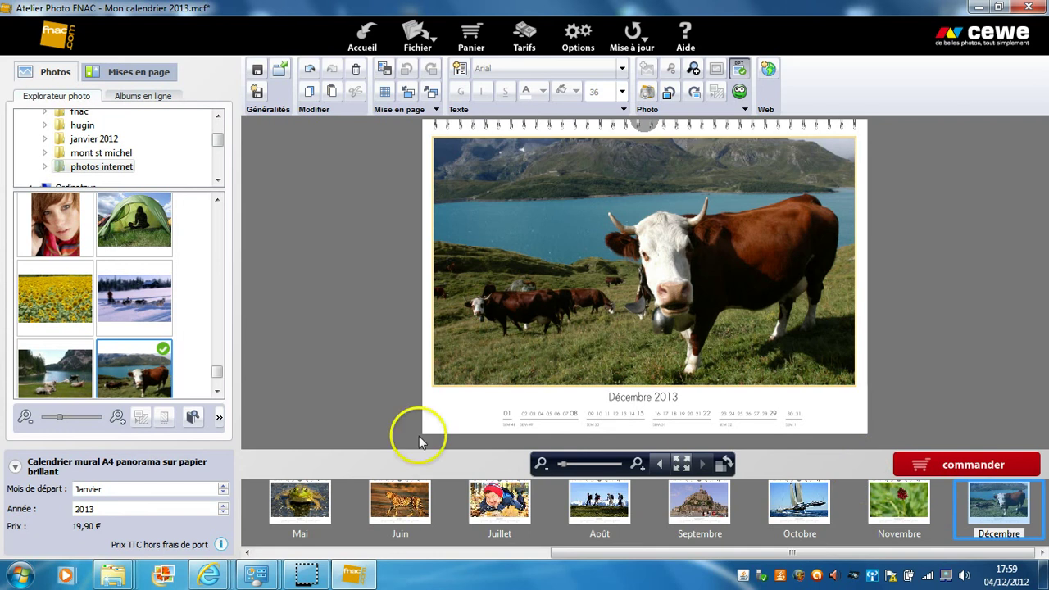
- Page back from Décembre to the Septembre page and enlarge its view to inspect the Mont Saint-Michel photo
left_click(660, 464)
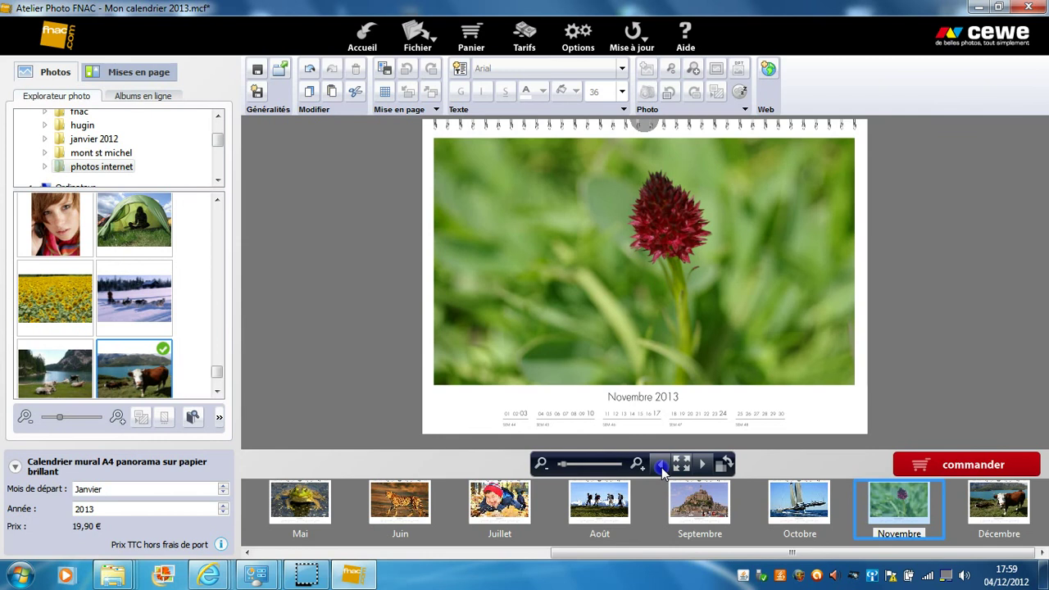
left_click(661, 465)
left_click(660, 465)
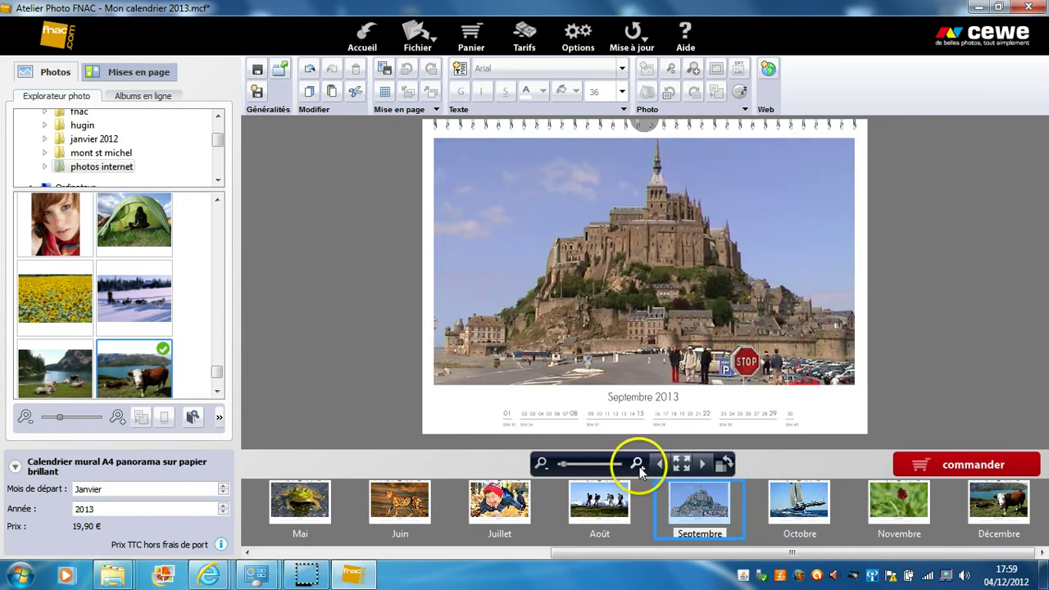
left_click(636, 465)
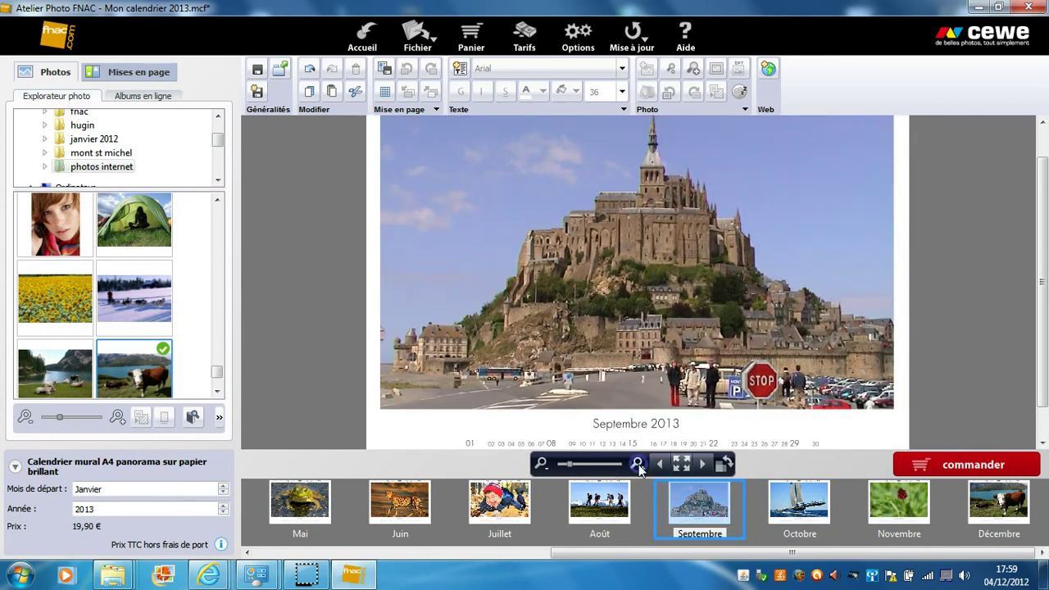
left_click(637, 465)
- Preview the calendar in full screen from the cover page through Janvier, Février and Mars, and return to the editor
left_click(681, 464)
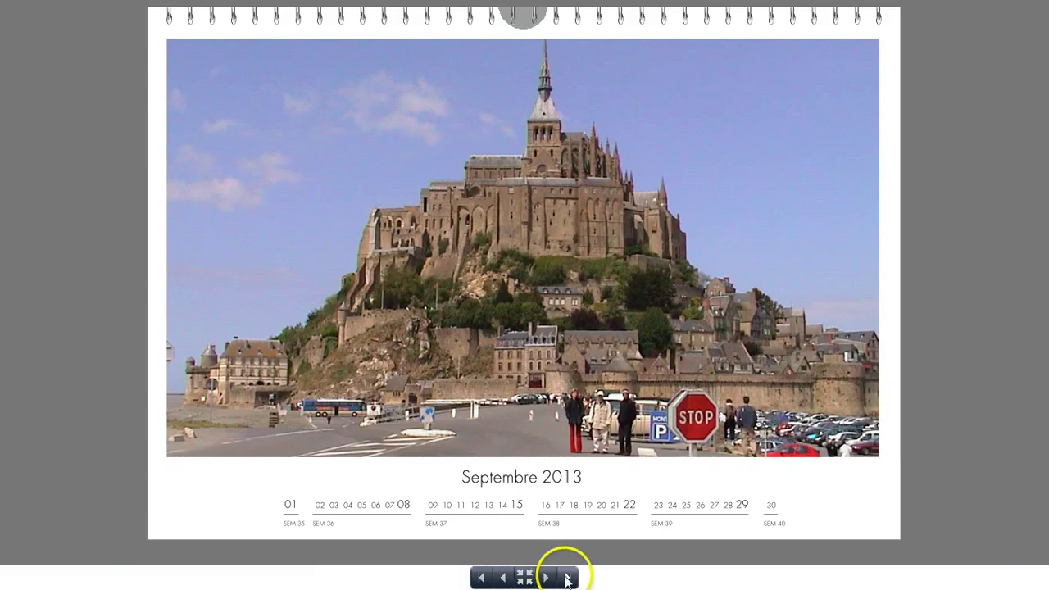
left_click(481, 578)
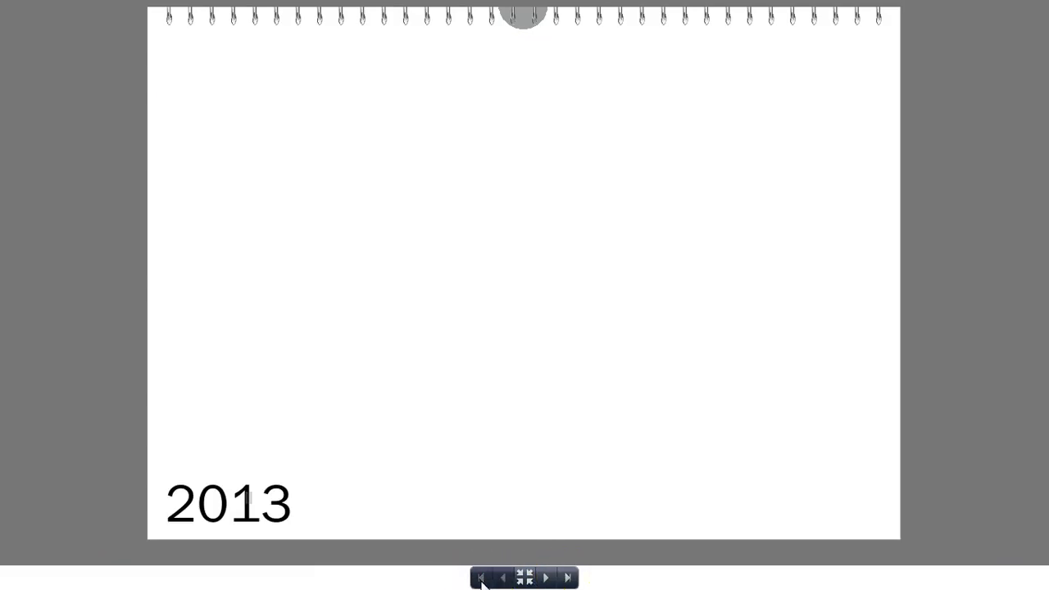
left_click(548, 578)
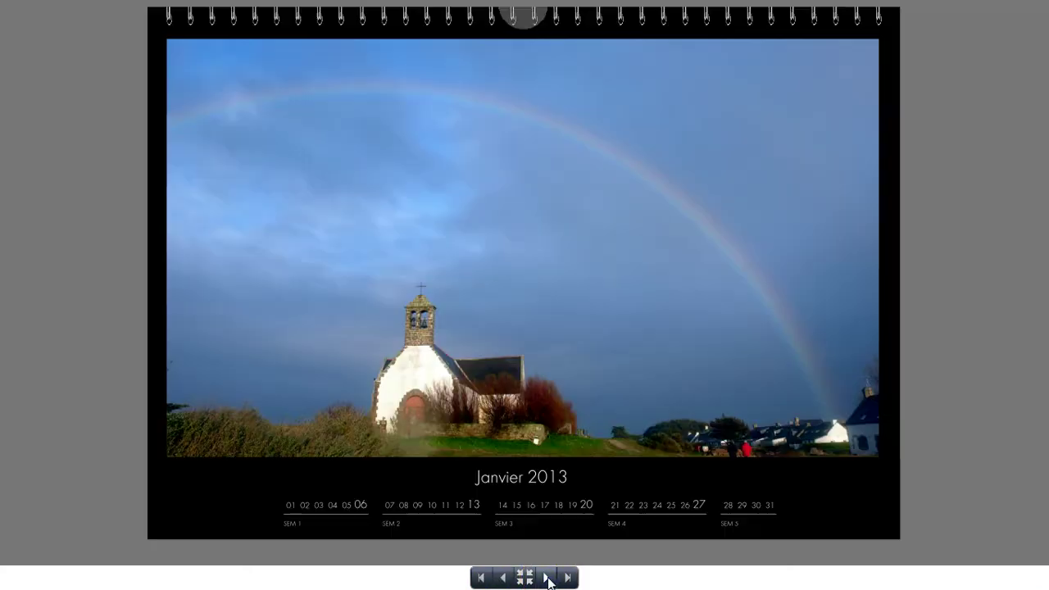
left_click(548, 578)
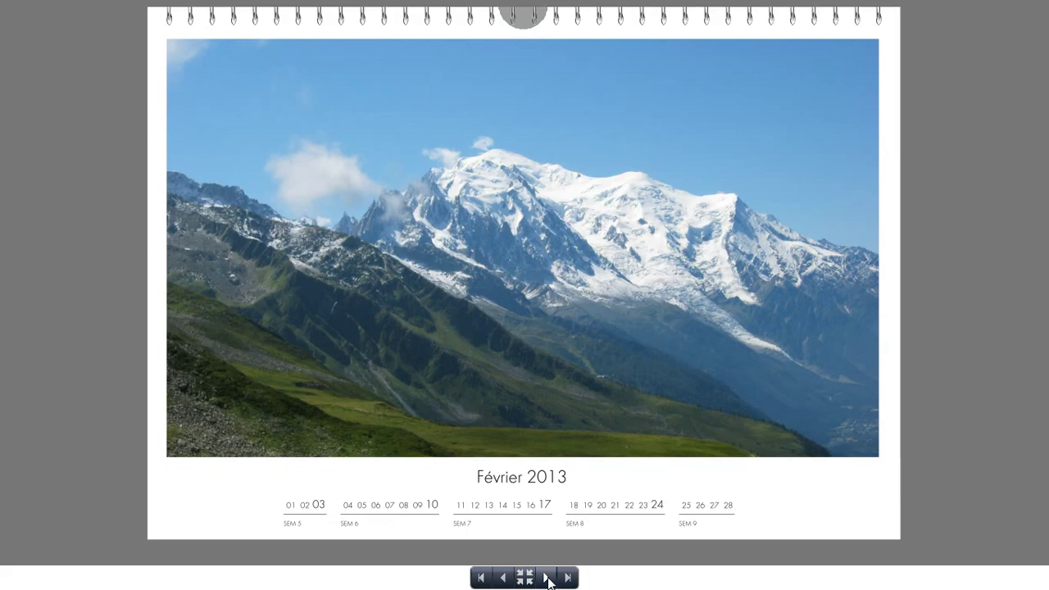
left_click(548, 578)
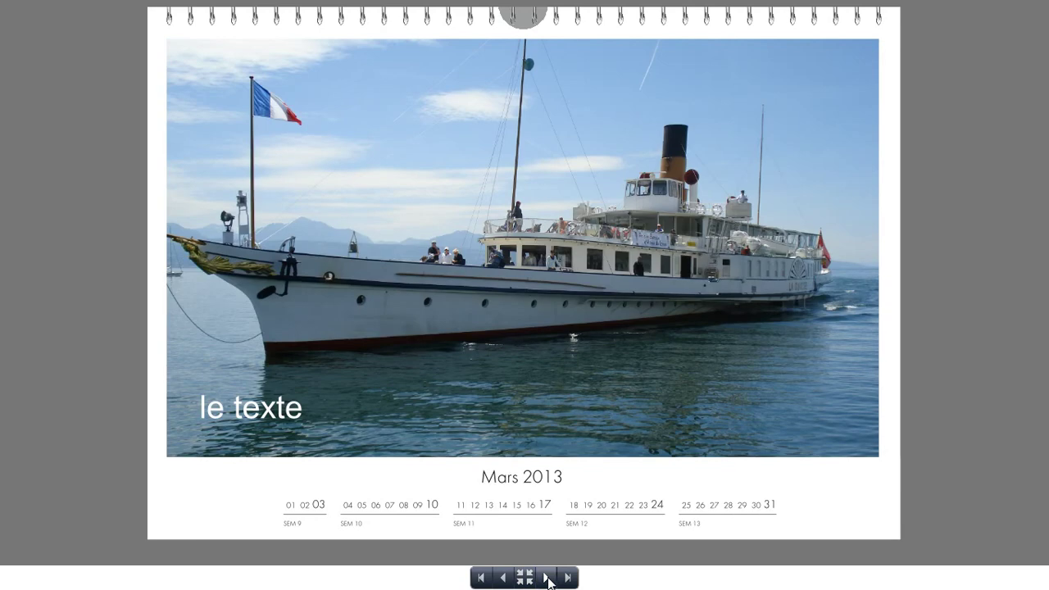
key("Escape")
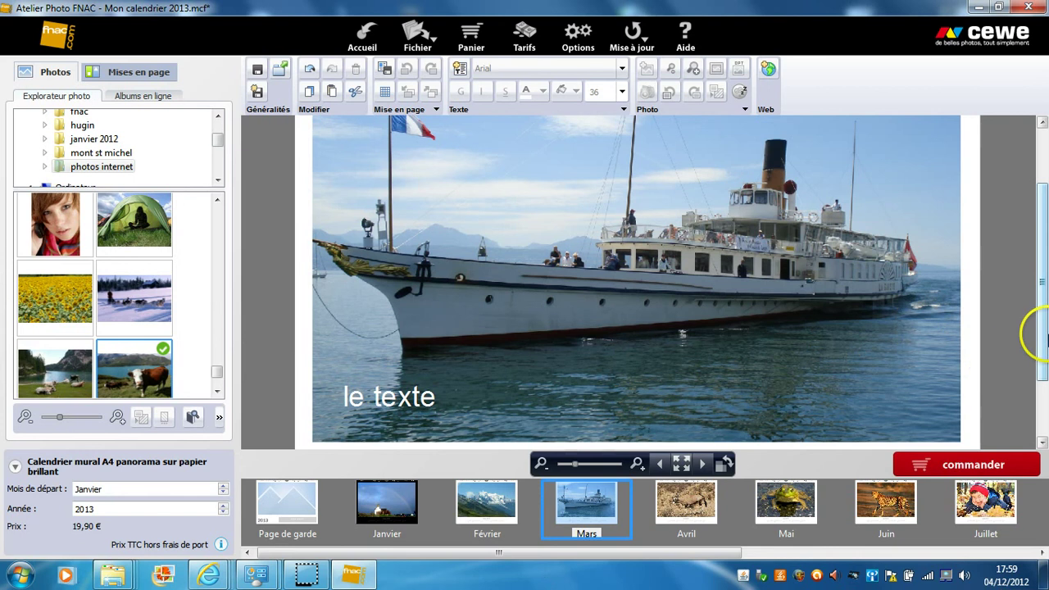
- Place the sunflower field photo in the photo frame of the Page de garde cover
left_click_drag(1044, 332, 1045, 269)
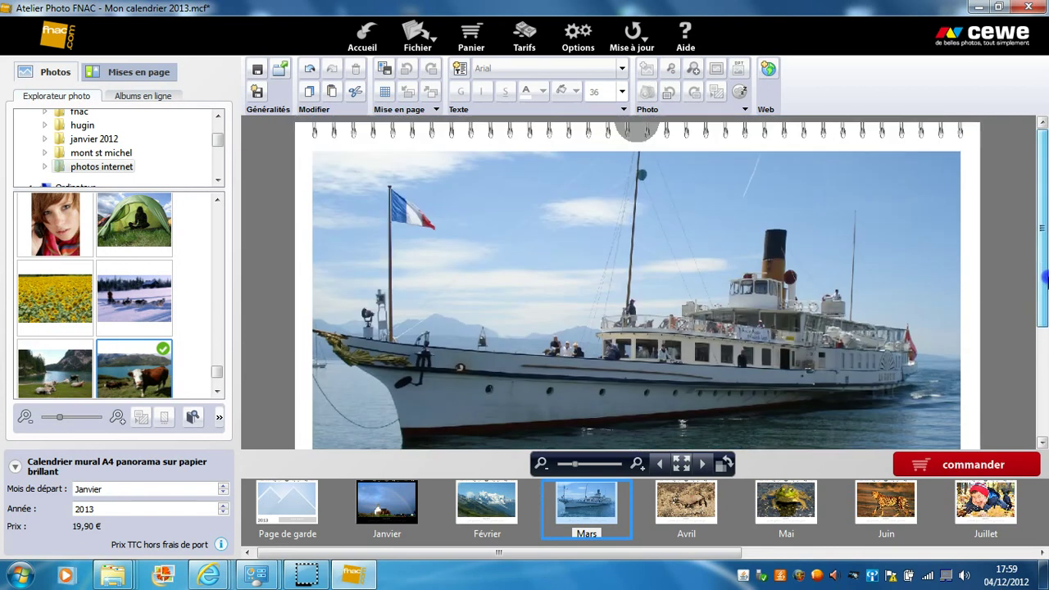
left_click(285, 521)
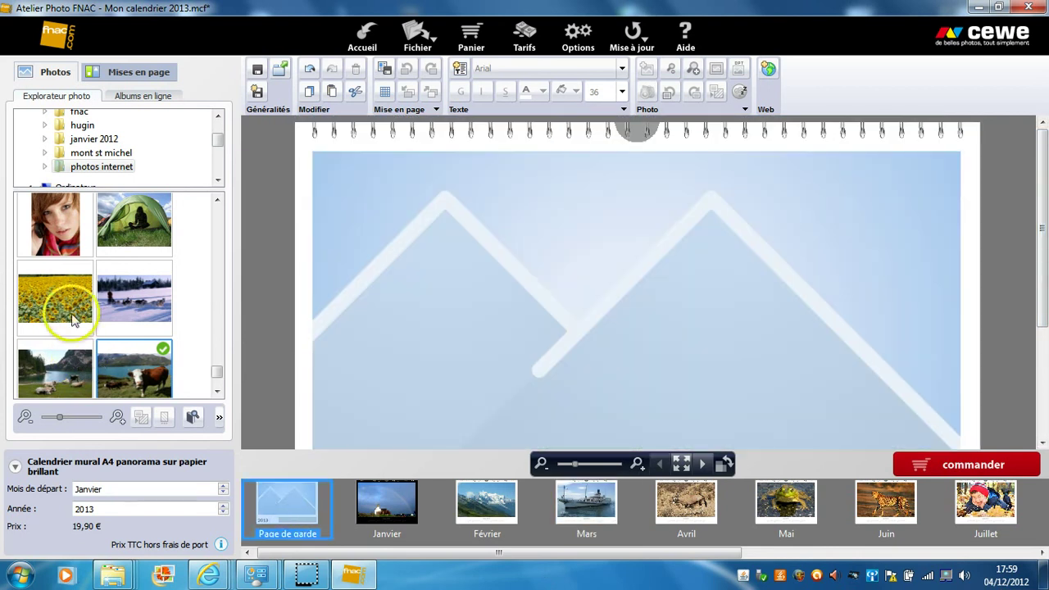
left_click_drag(59, 308, 402, 299)
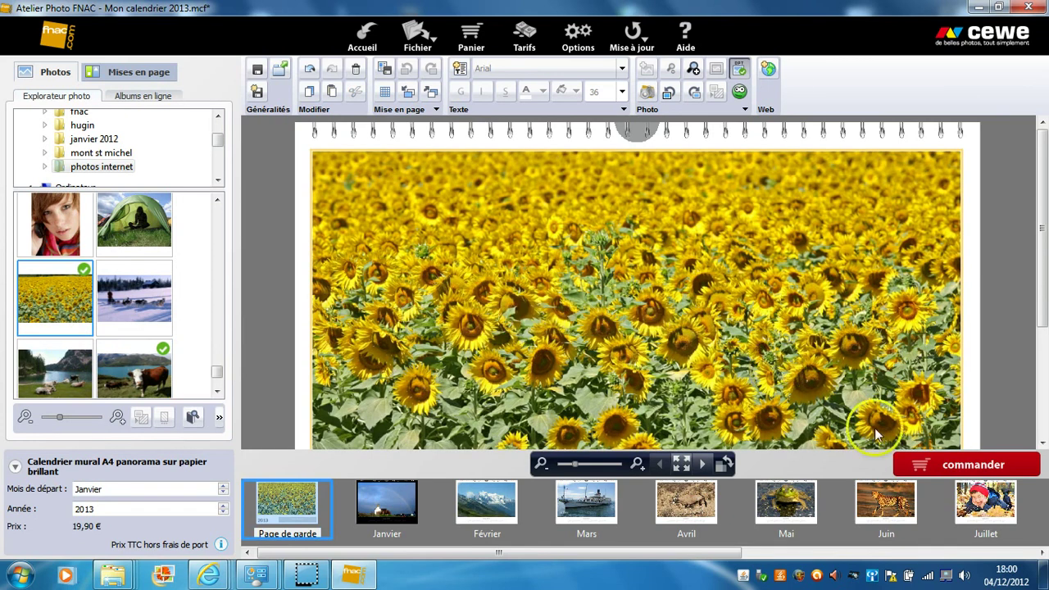
- Order the finished calendar, choosing to add the product to the basket and save it
left_click(932, 466)
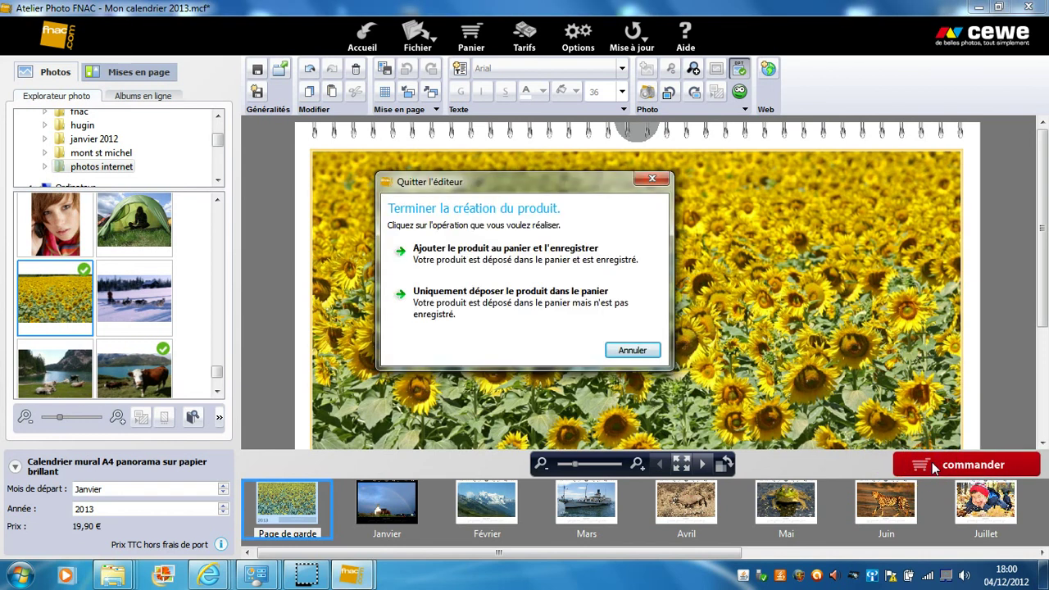
left_click(441, 257)
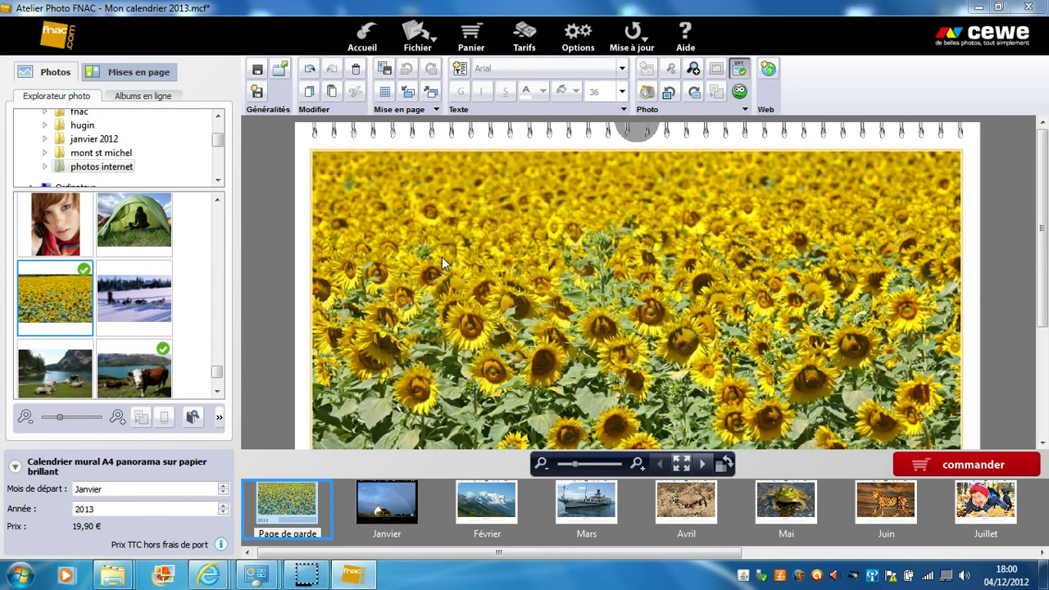